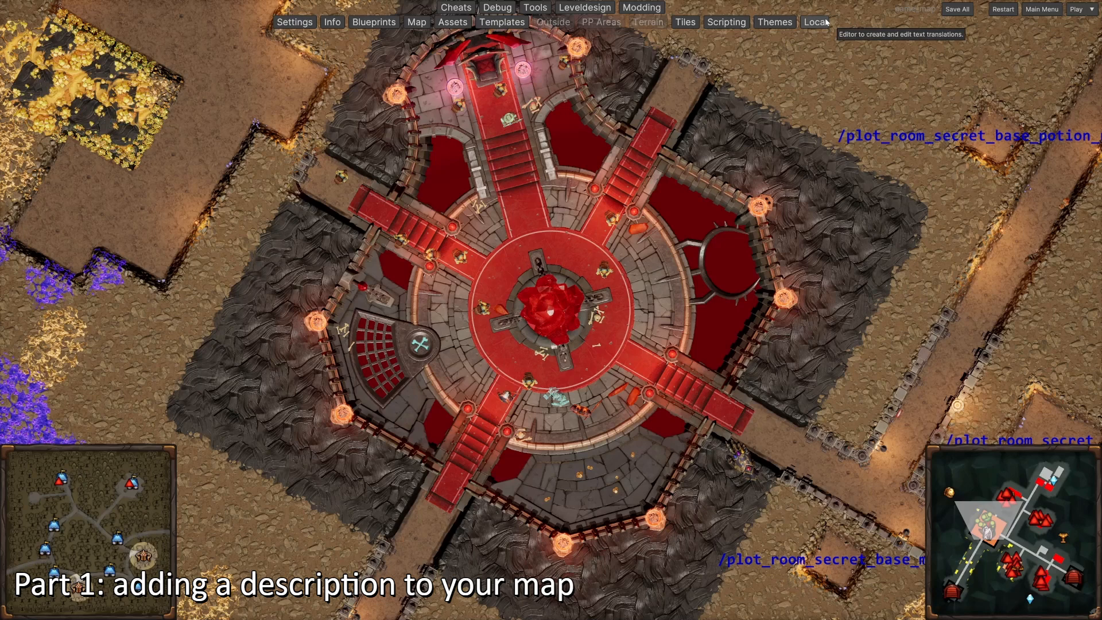
# Add a localization entry named name_map_desc and begin its wording with "Idea of the map. You start with"
pyautogui.click(825, 22)
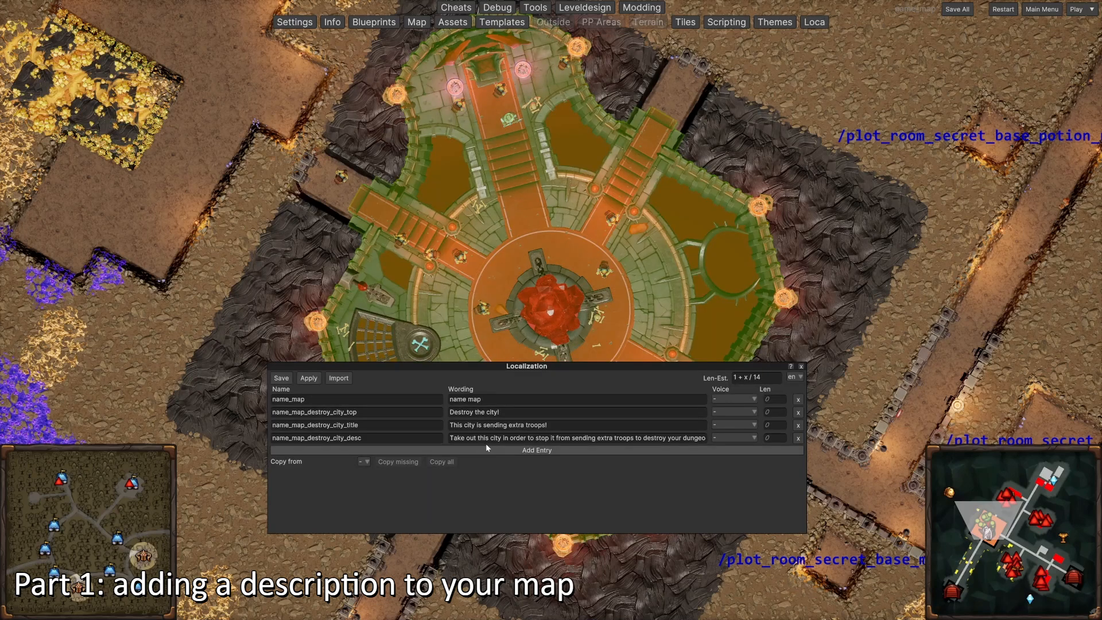
pyautogui.click(485, 450)
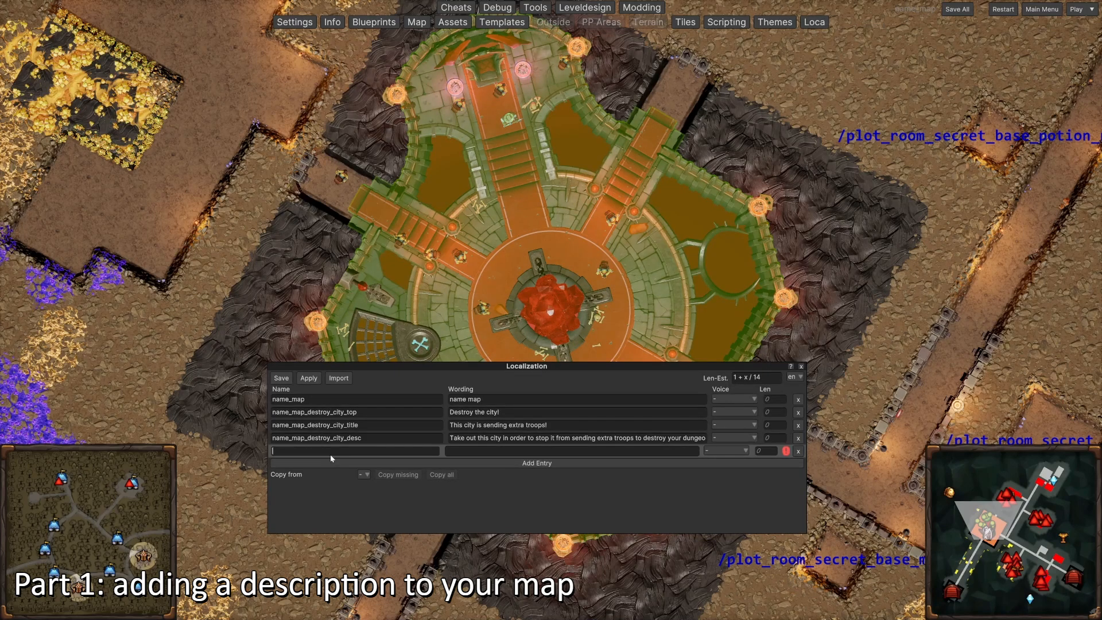
pyautogui.write('name_map_desc')
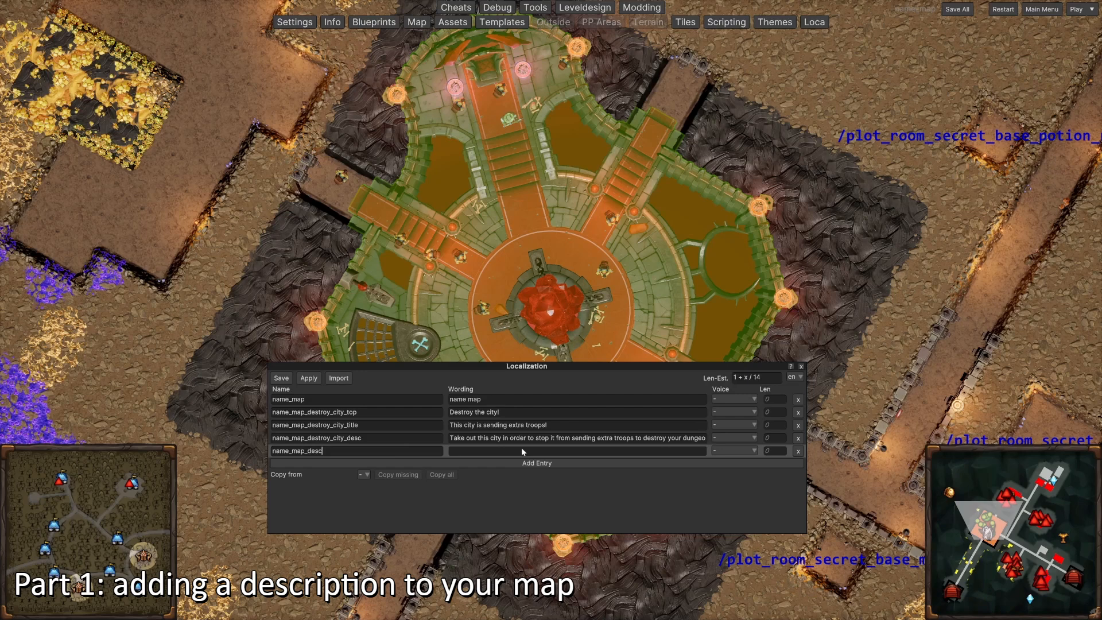
pyautogui.click(521, 448)
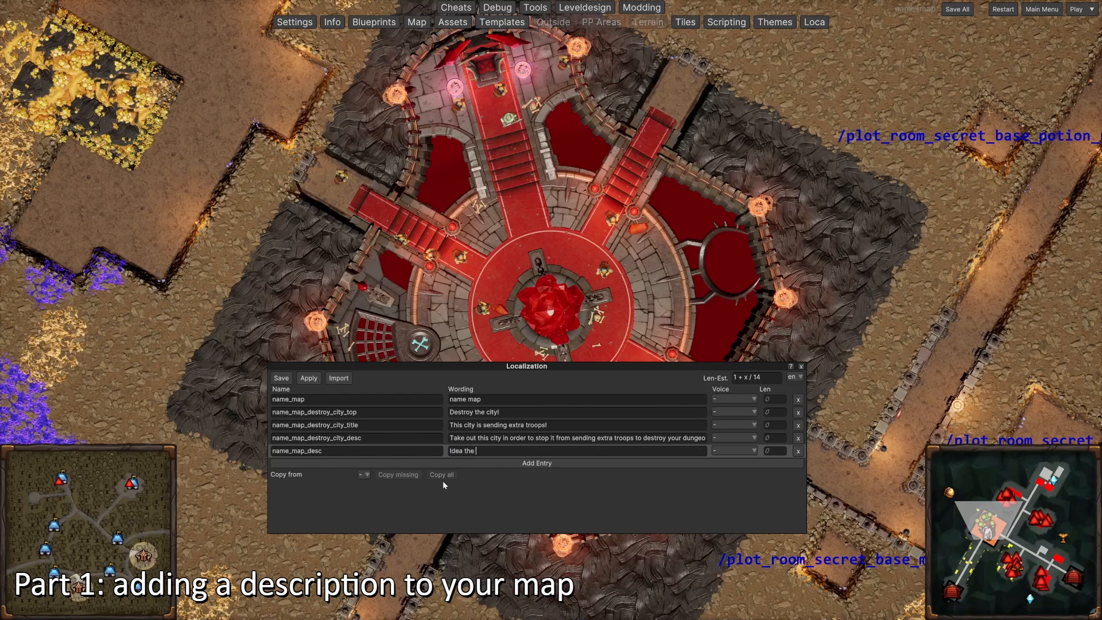
pyautogui.write('f the map.')
pyautogui.write('You start with')
# Move the Localization window lower and continue the name_map_desc wording with "Thalya and some undead heroes and demons."
pyautogui.moveTo(573, 367); pyautogui.dragTo(613, 459)
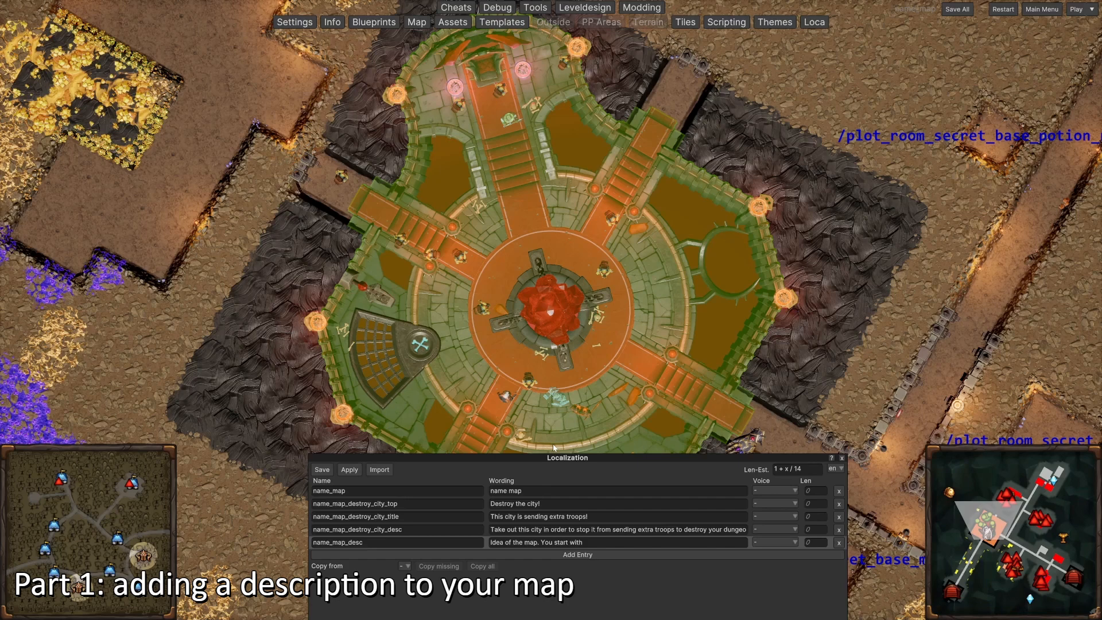
pyautogui.click(595, 542)
pyautogui.click(594, 539)
pyautogui.write('Thalya,')
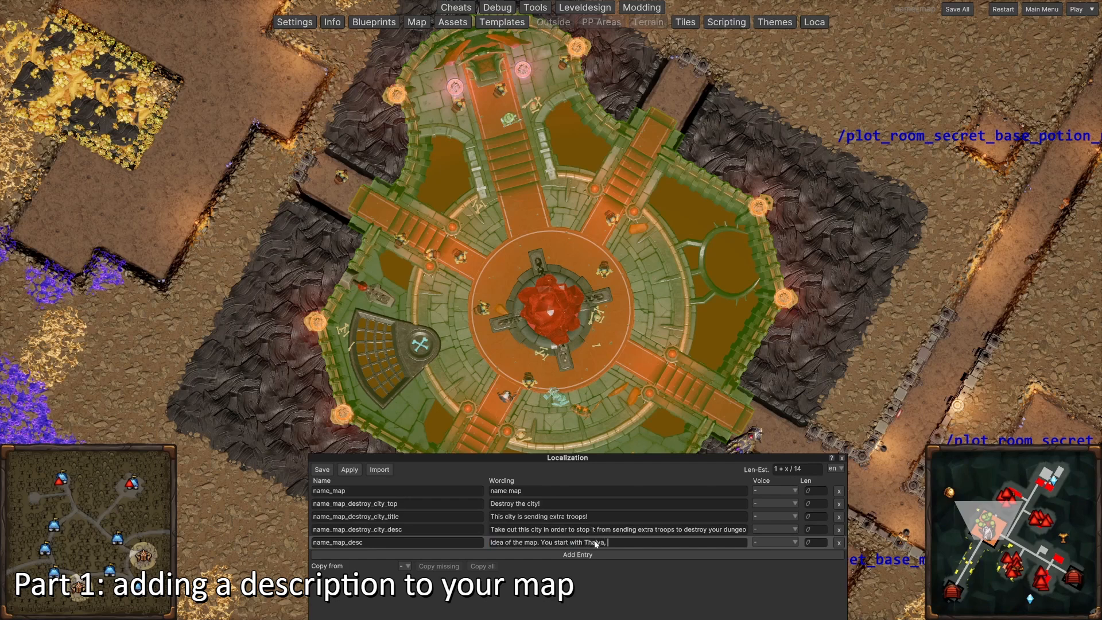
pyautogui.press('BackSpace')
pyautogui.press('BackSpace')
pyautogui.write('and some undead heroes and demons.')
# Finish the name_map_desc wording with "You can't summon Gorgu." and save all changes
pyautogui.write("You can't")
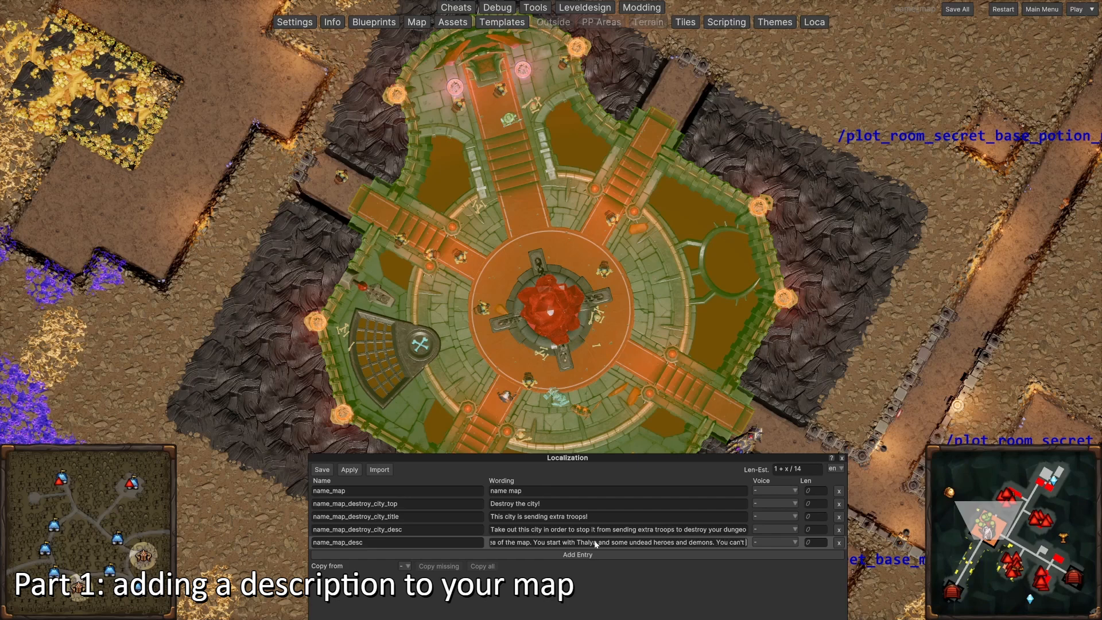
pyautogui.write(' summon Grogu')
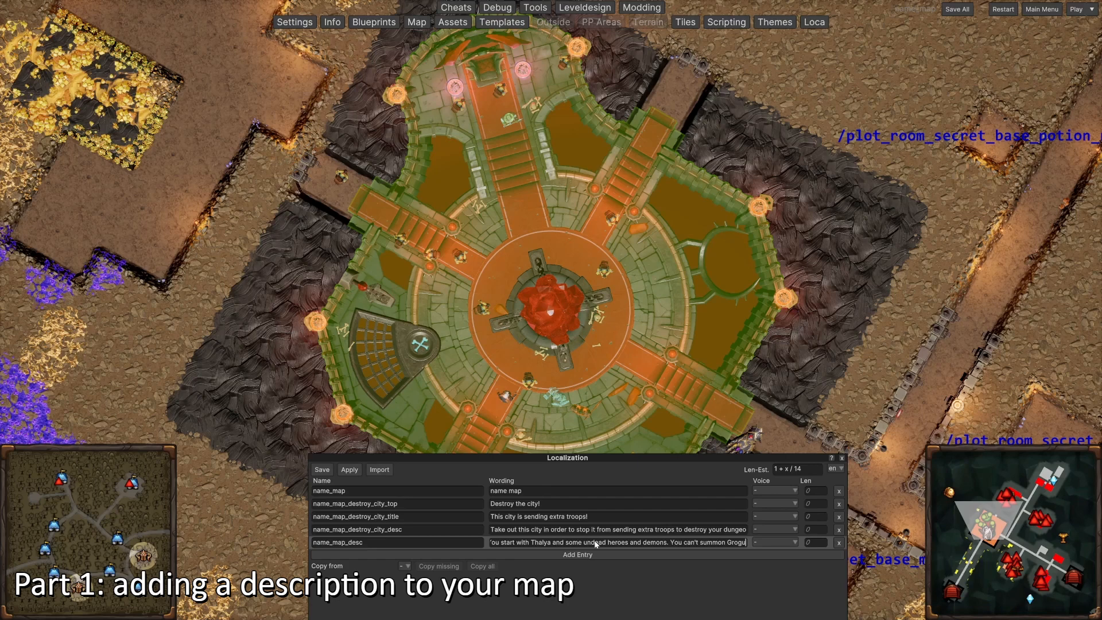
pyautogui.press('BackSpace')
pyautogui.press('BackSpace')
pyautogui.press('BackSpace')
pyautogui.write('orgu')
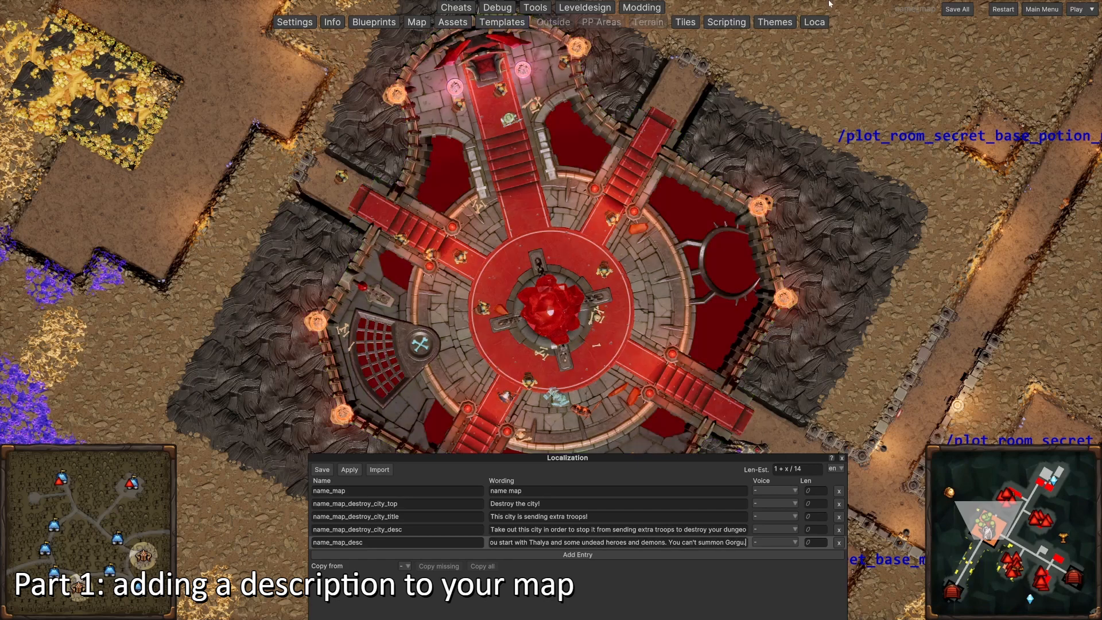
pyautogui.click(954, 13)
pyautogui.click(955, 14)
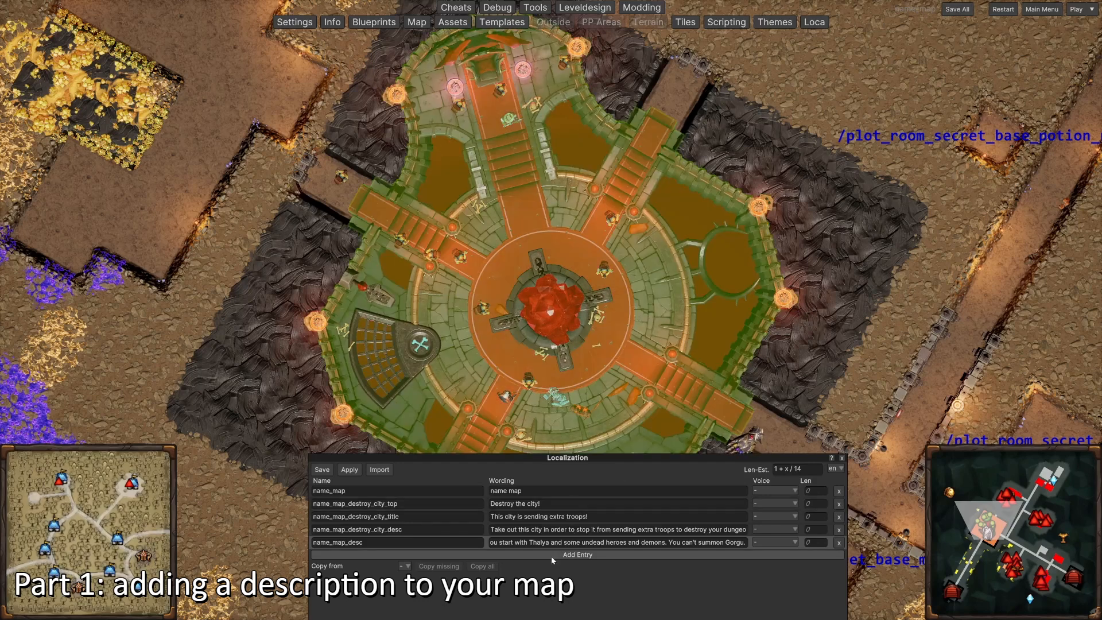
# Open the world_name_map template from the custom game settings configuration and go to its Scene Description
pyautogui.click(1093, 11)
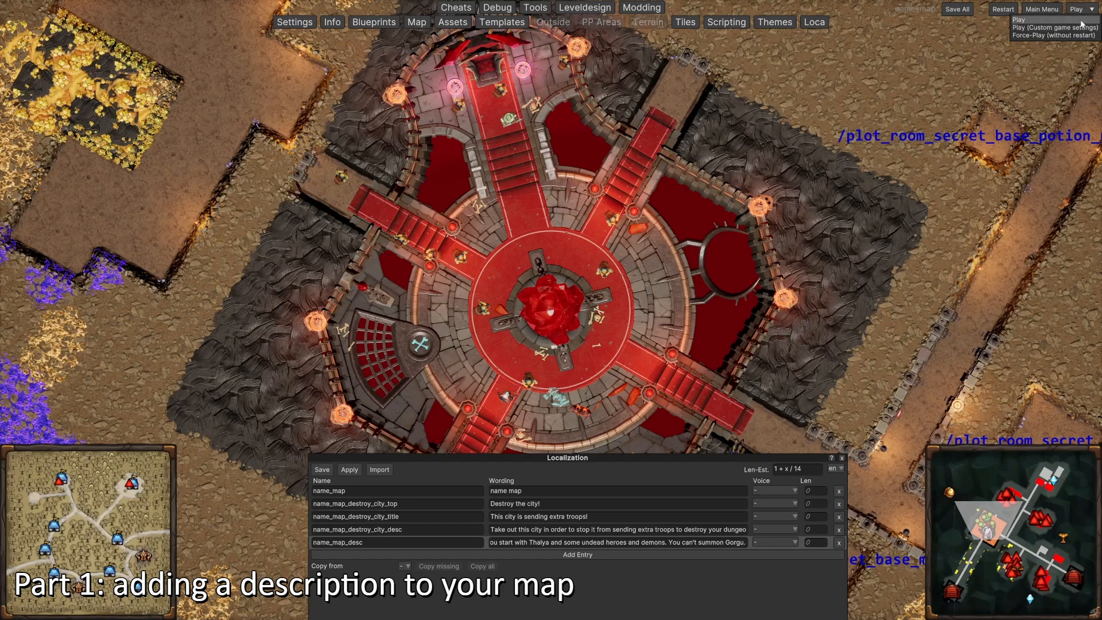
pyautogui.click(1064, 29)
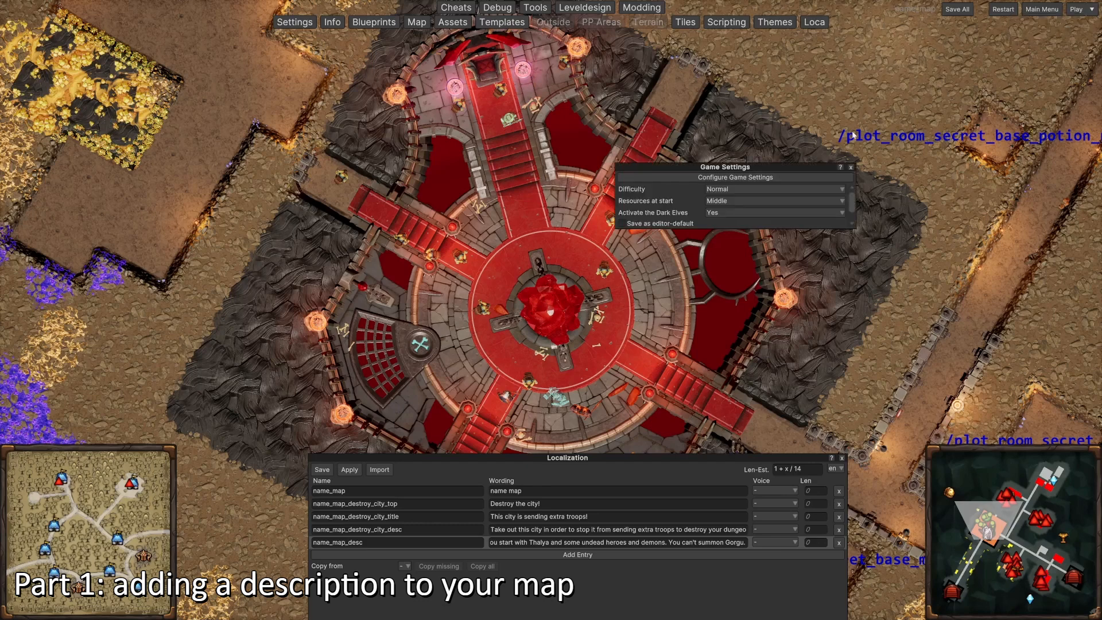
pyautogui.click(732, 177)
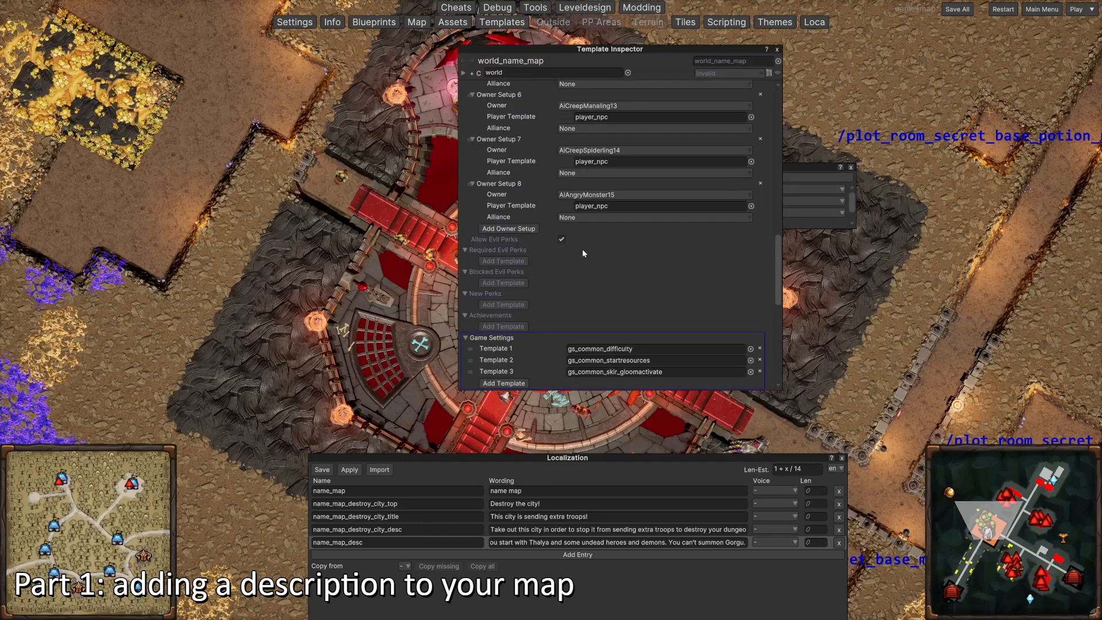
pyautogui.scroll(-5, 571, 291)
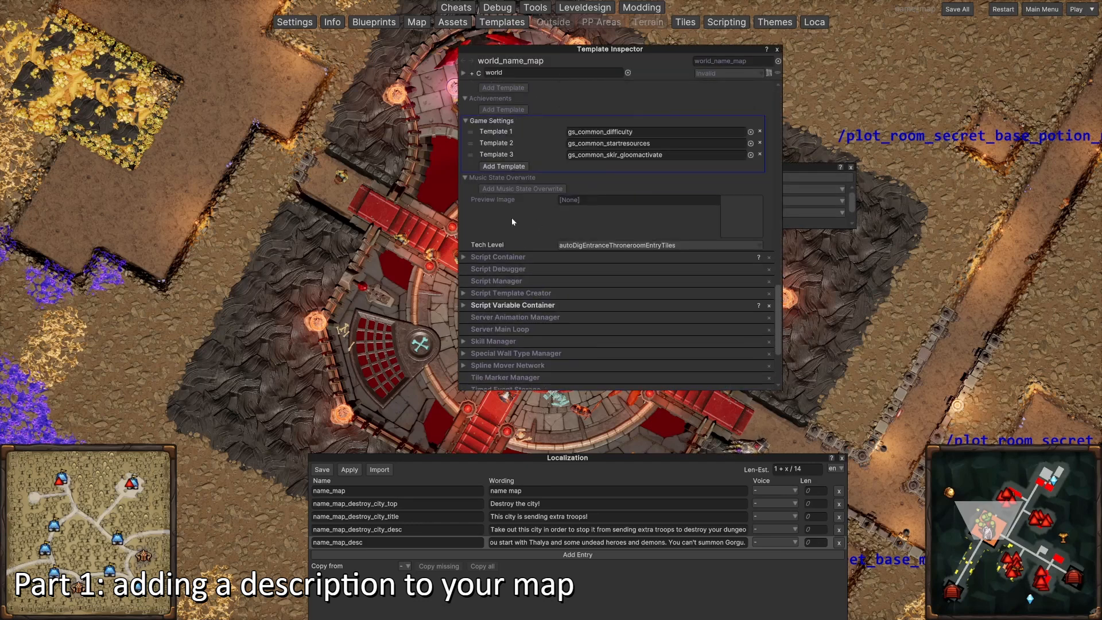
pyautogui.scroll(8, 525, 247)
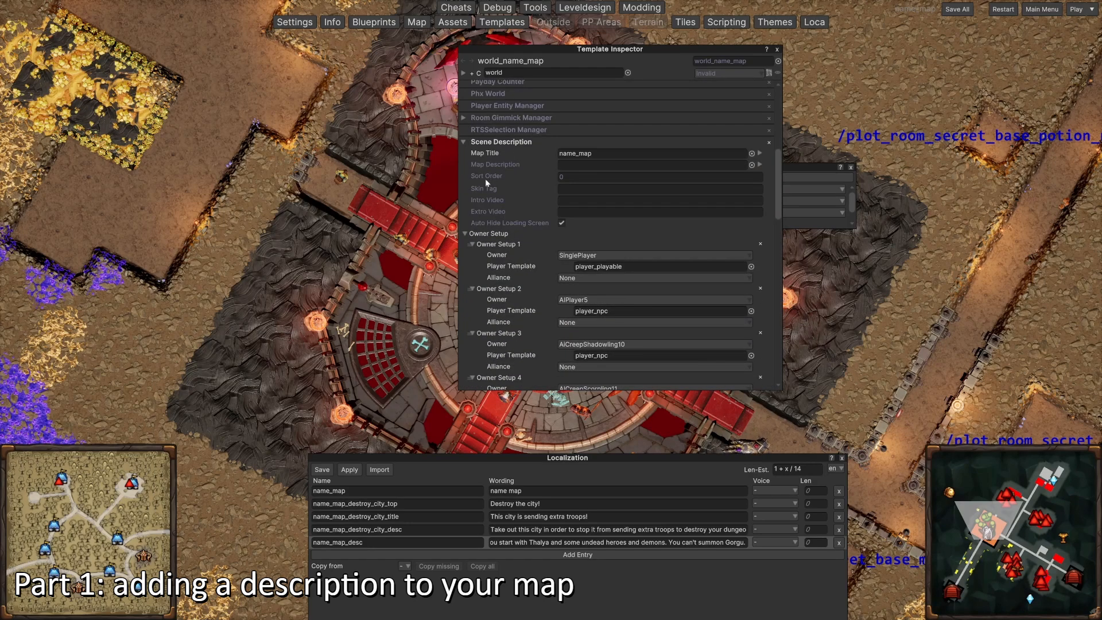
# Set the Map Description in the world template to name_map_desc and save all changes
pyautogui.click(741, 165)
pyautogui.write('name_map')
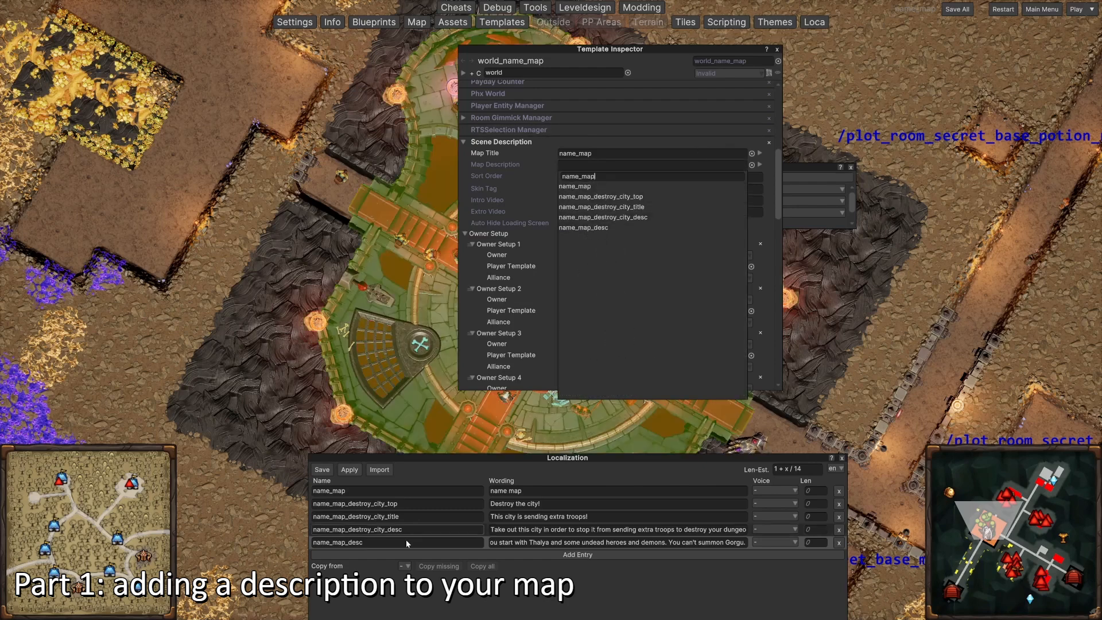
pyautogui.click(604, 228)
pyautogui.scroll(-10, 603, 226)
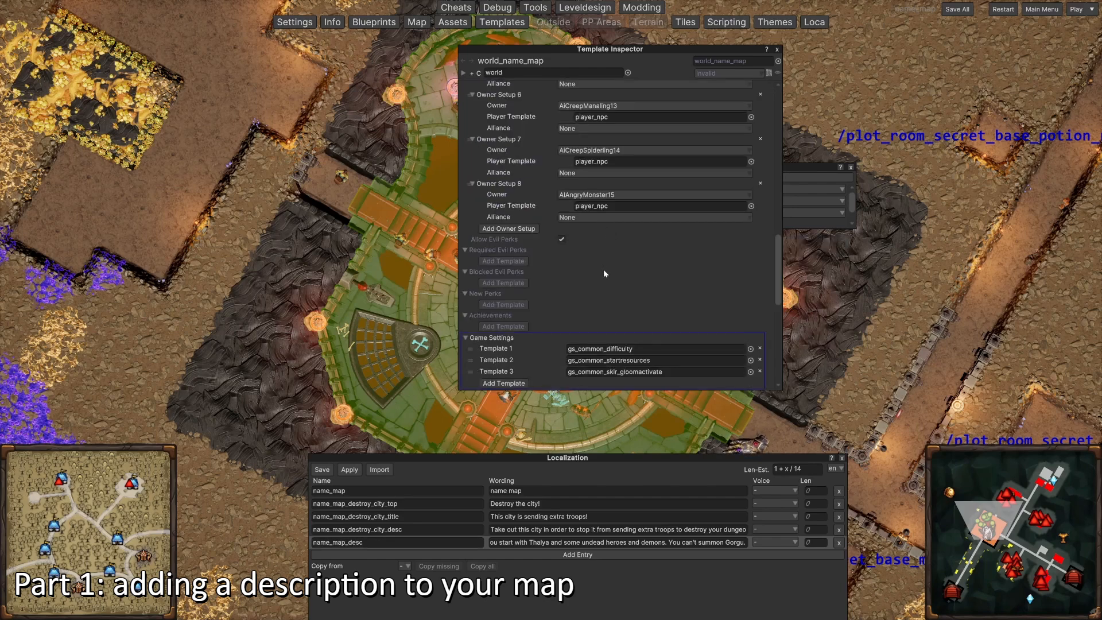
pyautogui.click(961, 8)
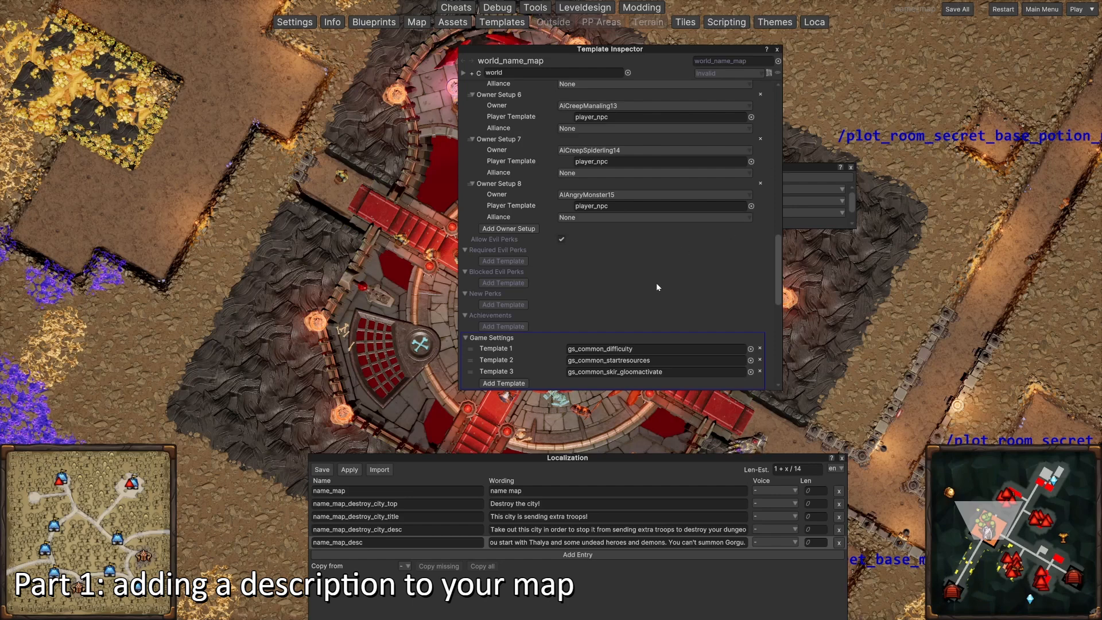
# Add evilperk_skill_gorgu as a template under Blocked Evil Perks in the Scene Description
pyautogui.scroll(3, 649, 281)
pyautogui.scroll(-3, 614, 344)
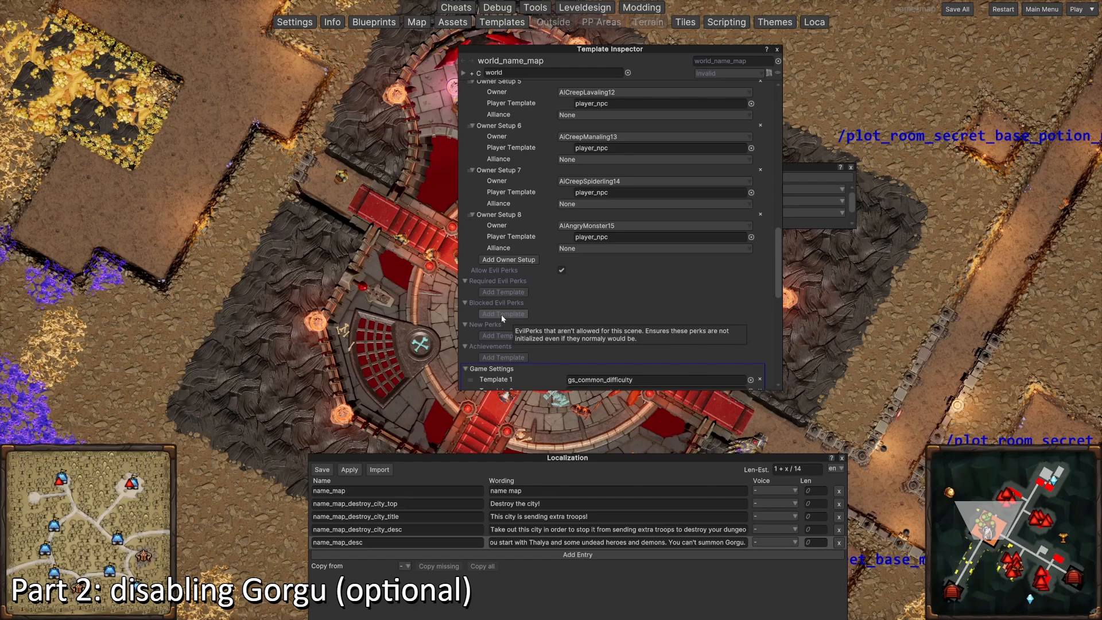
pyautogui.scroll(-2, 502, 318)
pyautogui.click(503, 272)
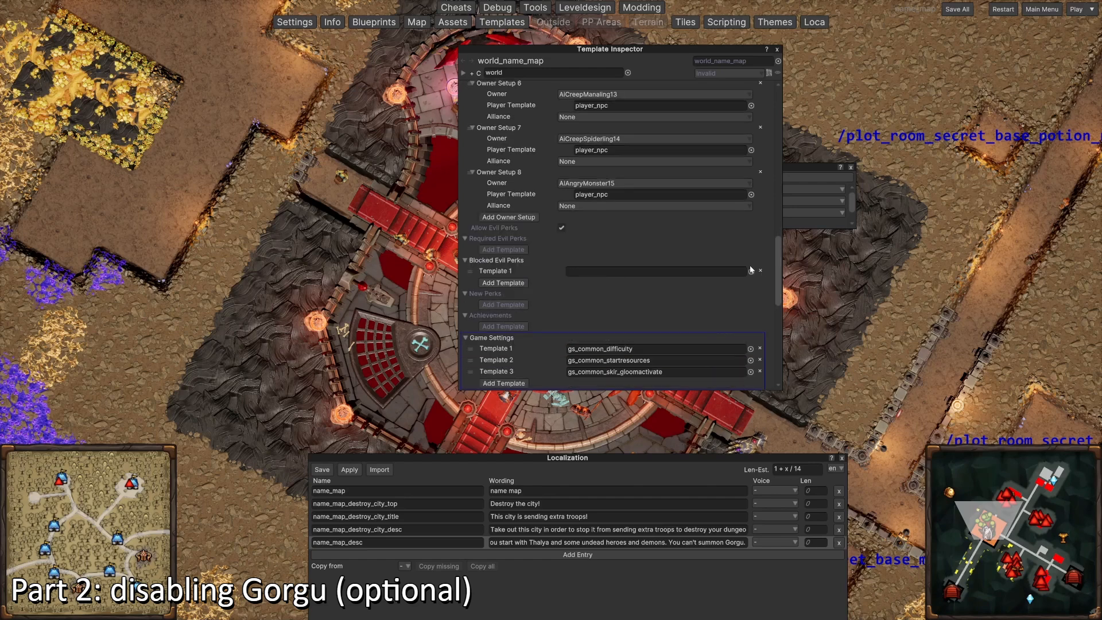
pyautogui.click(751, 270)
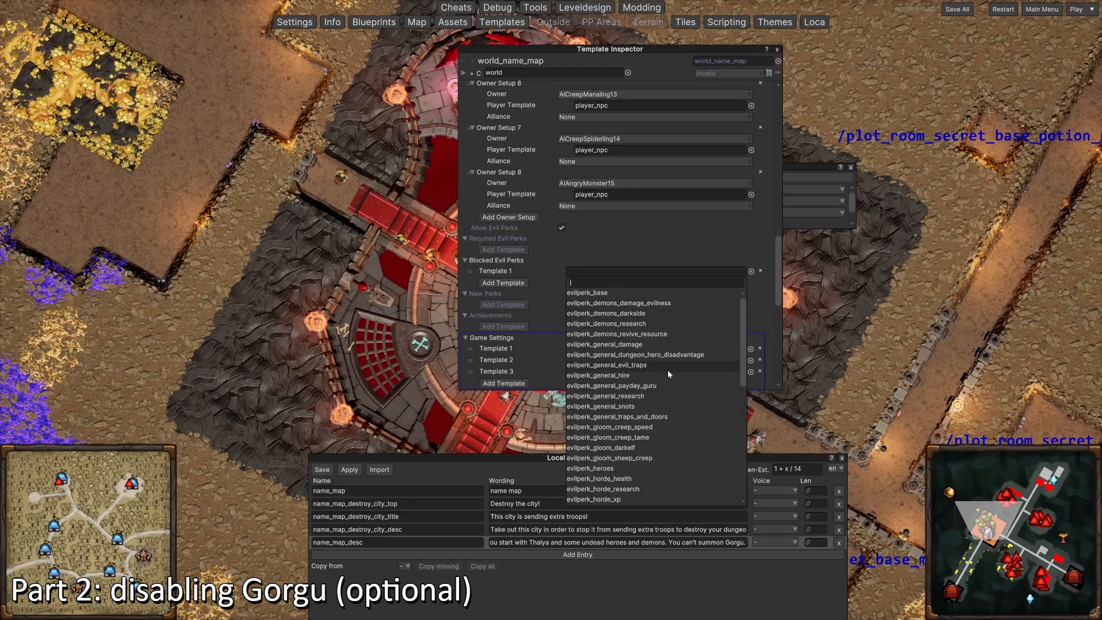
pyautogui.scroll(-3, 660, 394)
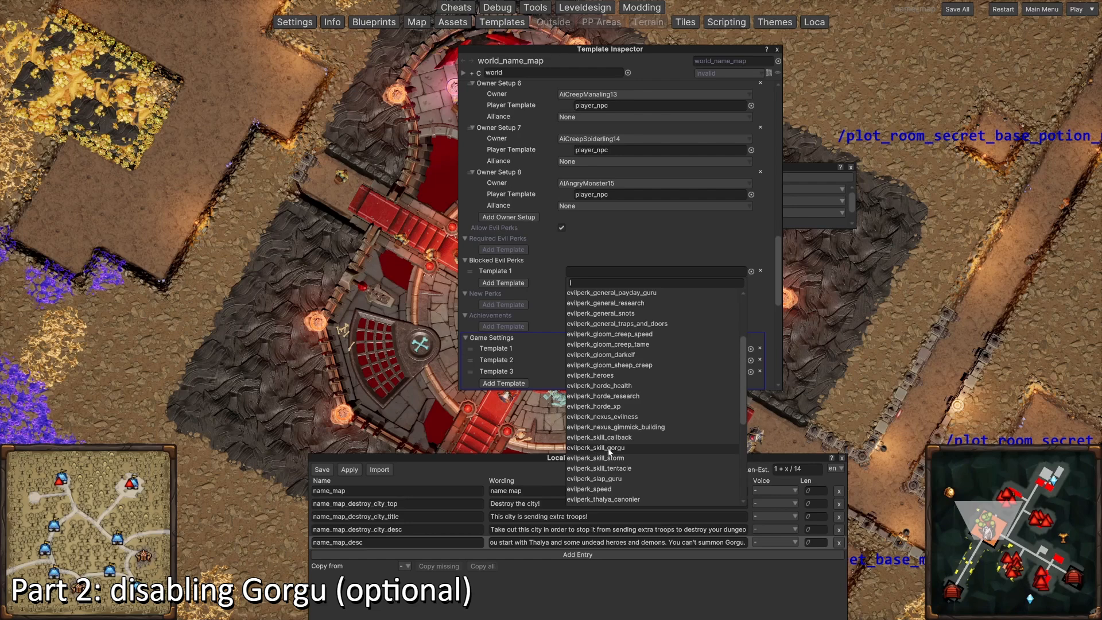
pyautogui.click(611, 448)
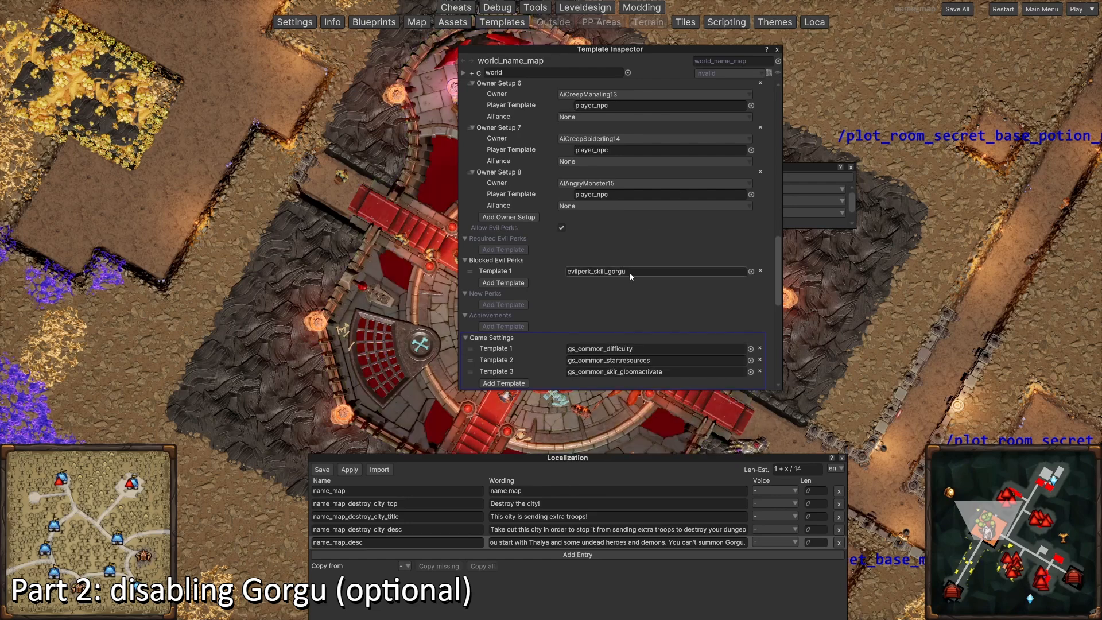
pyautogui.scroll(10, 581, 313)
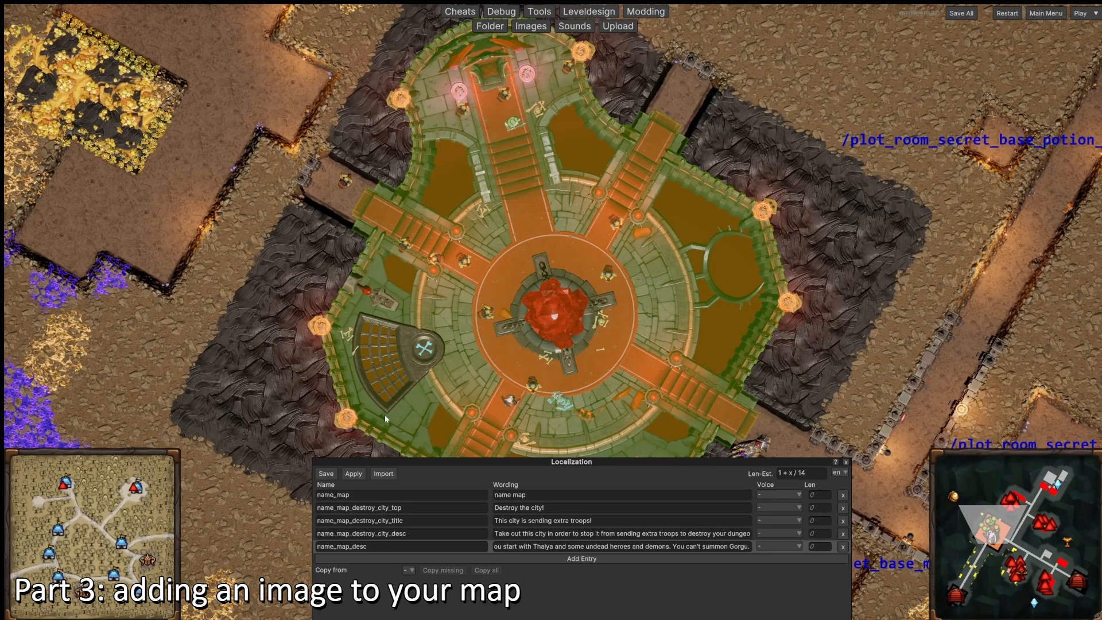
# Bring the walled overworld city with the fountain into view and close the Localization window
pyautogui.click(116, 531)
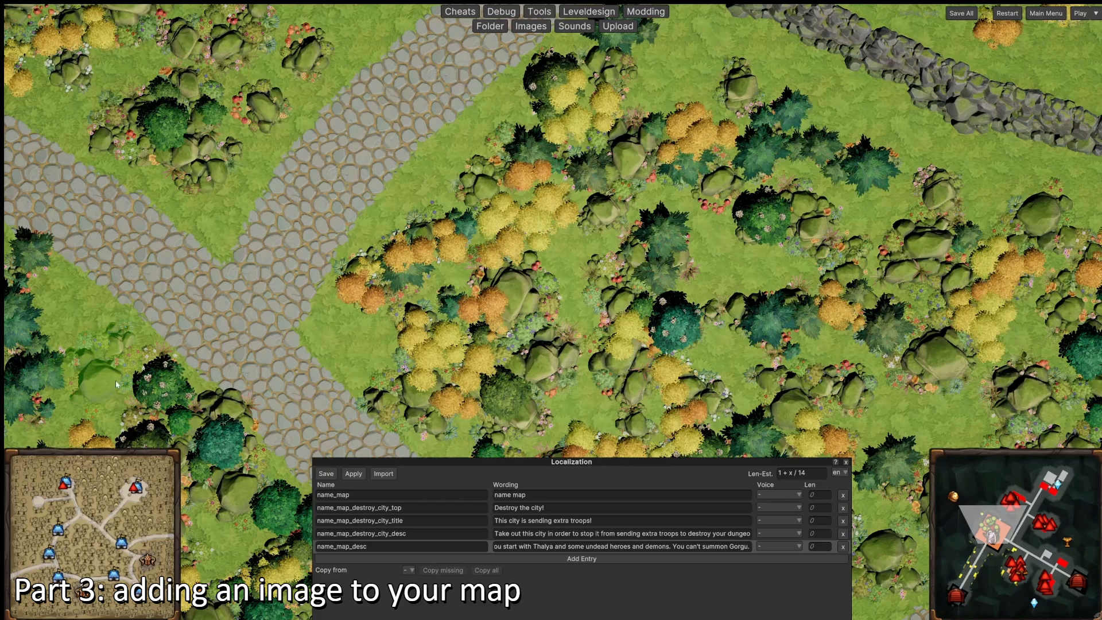
pyautogui.scroll(3, 118, 346)
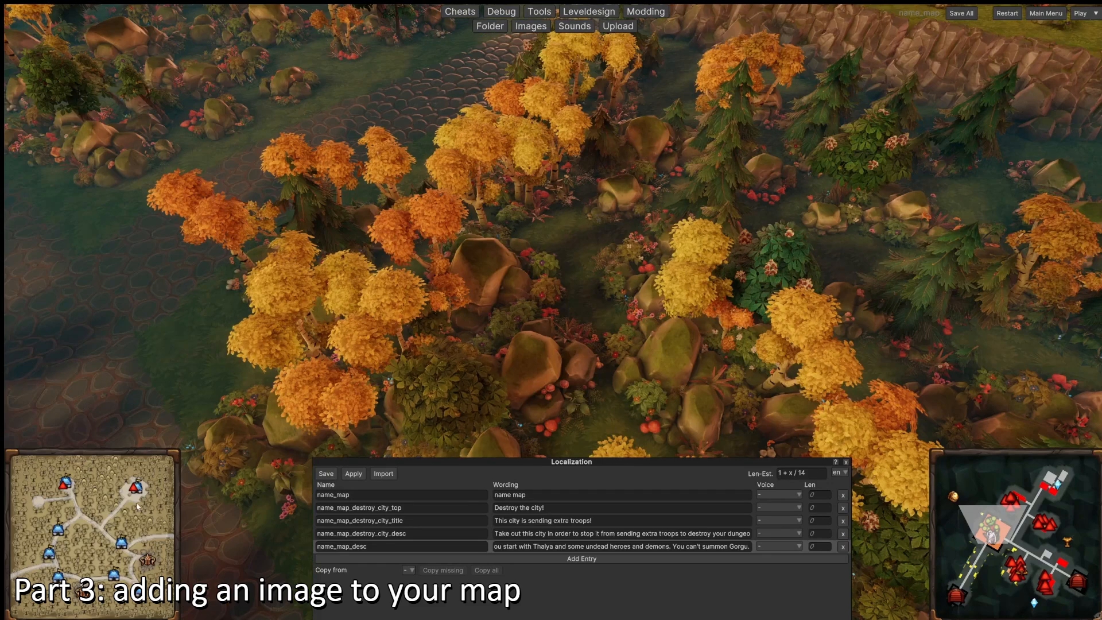
pyautogui.click(132, 496)
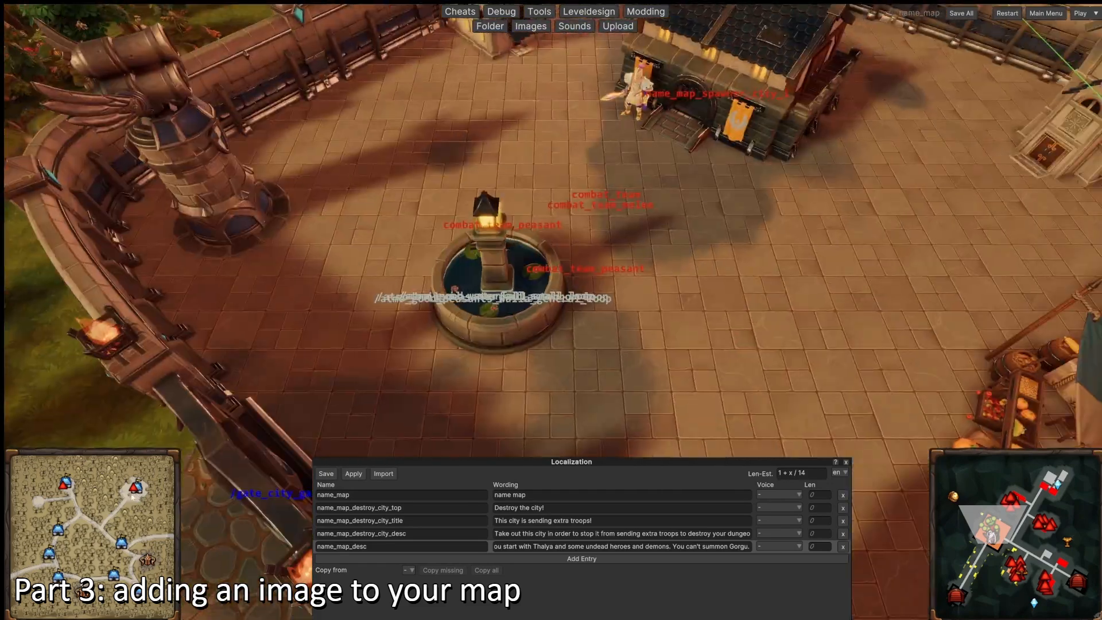
pyautogui.press('s')
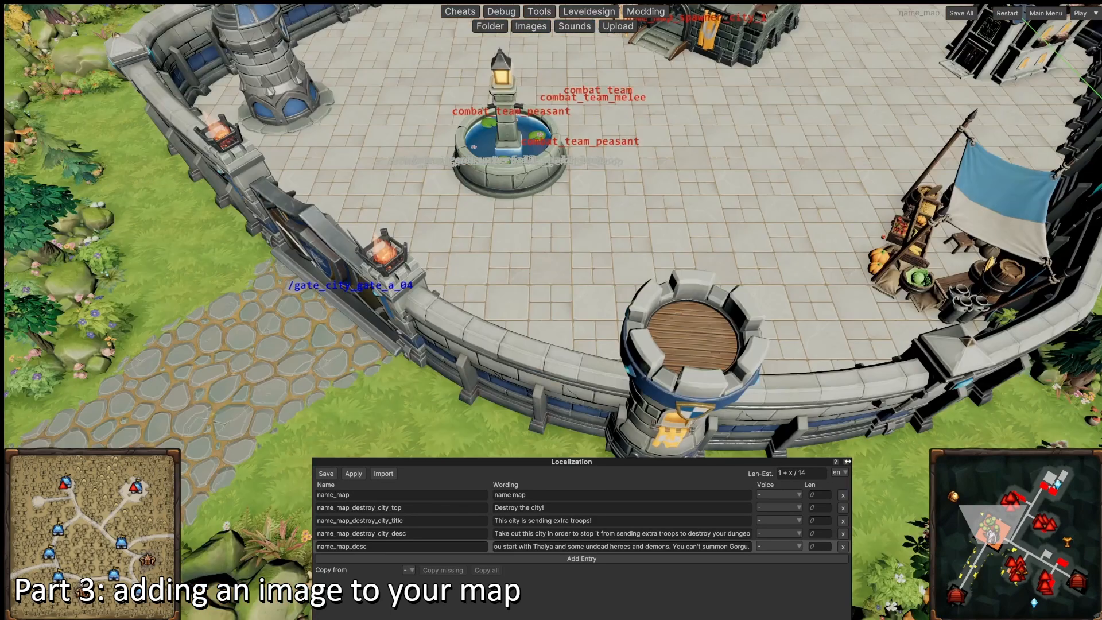
pyautogui.click(846, 462)
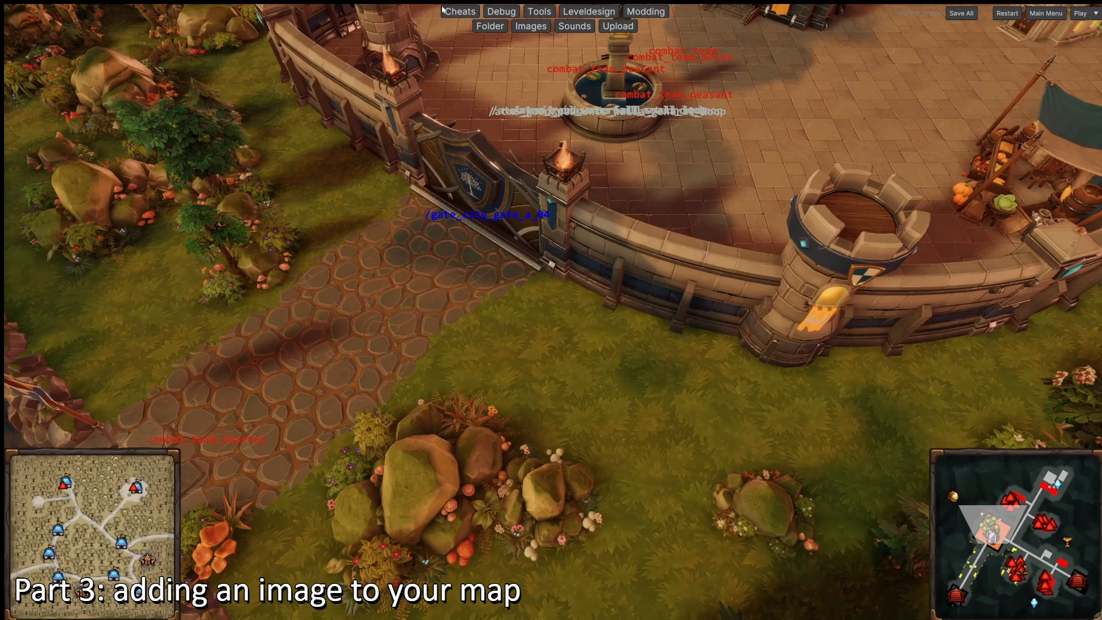
# Hide the helper labels in the map view through the level design Global Settings
pyautogui.click(584, 12)
pyautogui.click(298, 26)
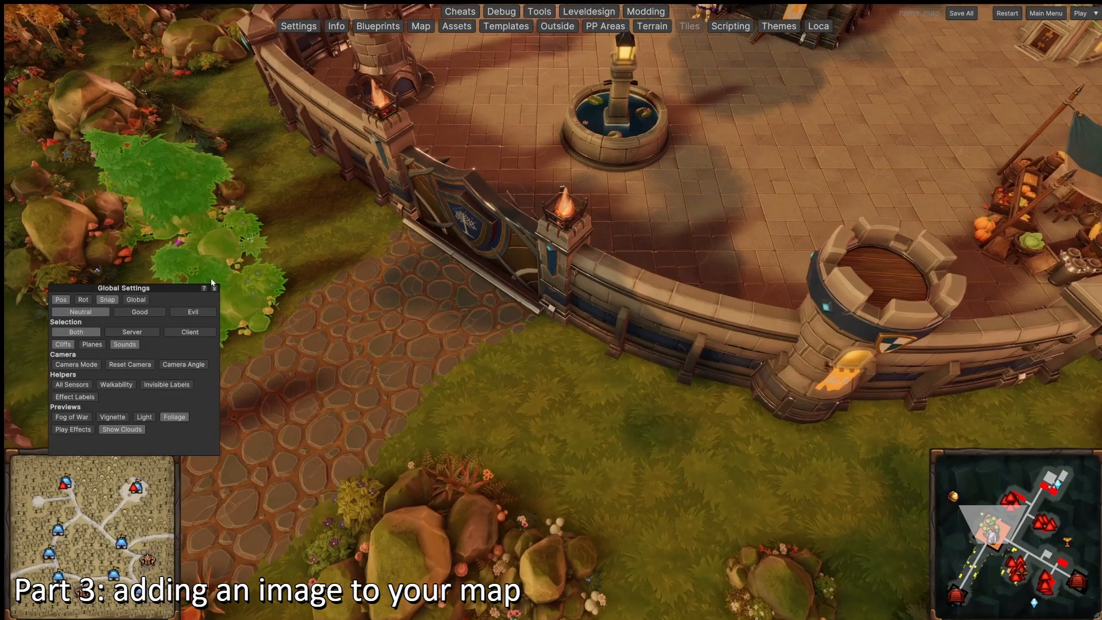
pyautogui.click(213, 288)
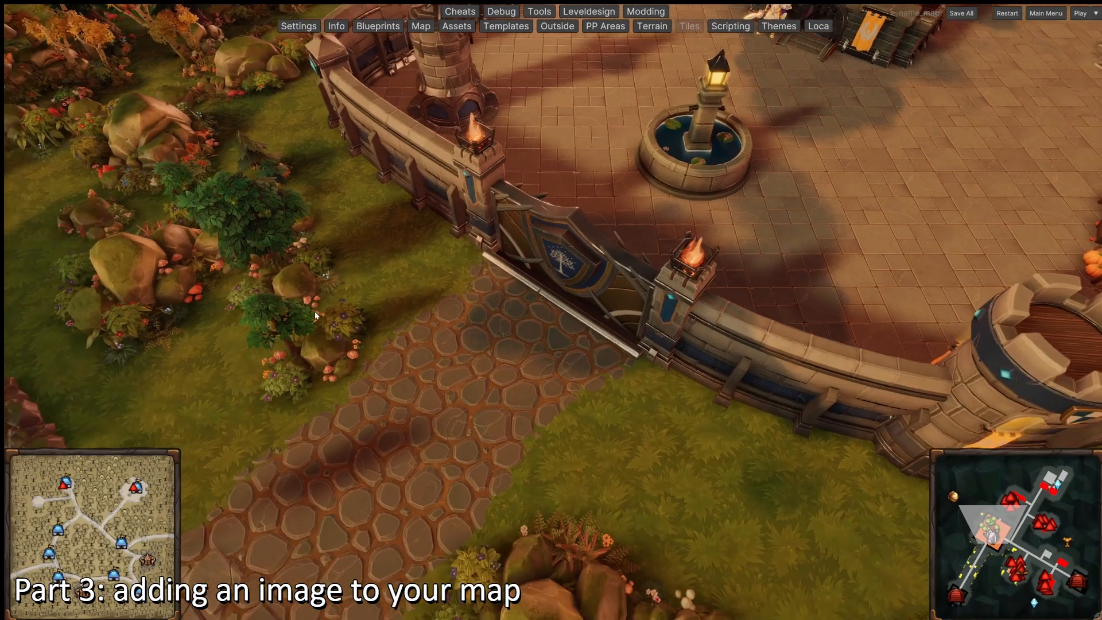
# Survey the cliffs, waterfall and forest outside the walled city for a suitable preview scene
pyautogui.press('a')
pyautogui.press('s')
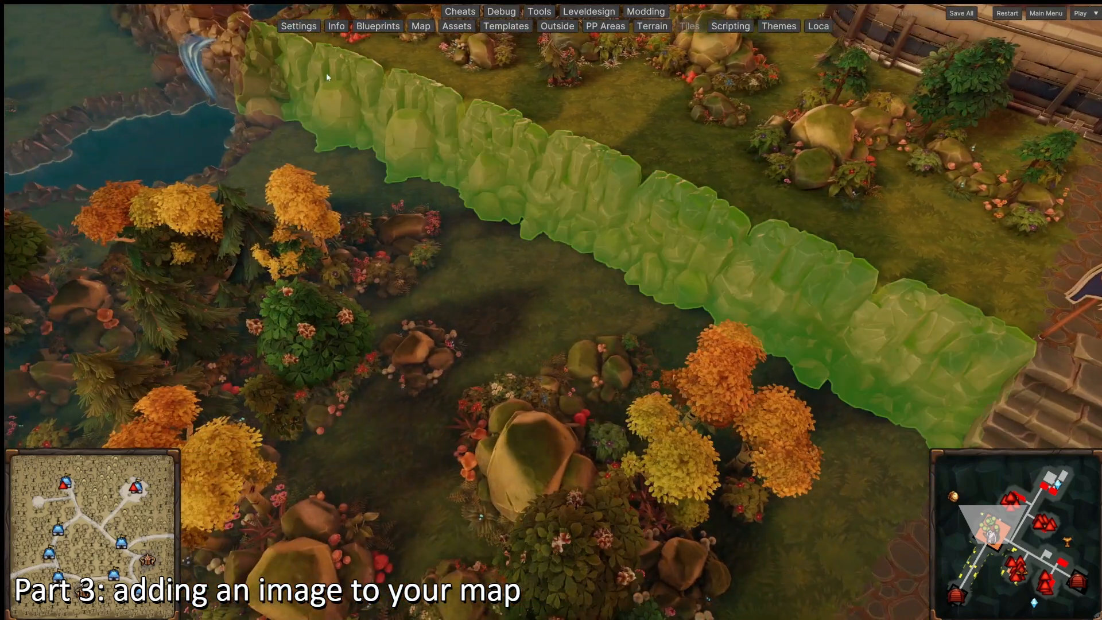
pyautogui.click(298, 26)
pyautogui.press('a')
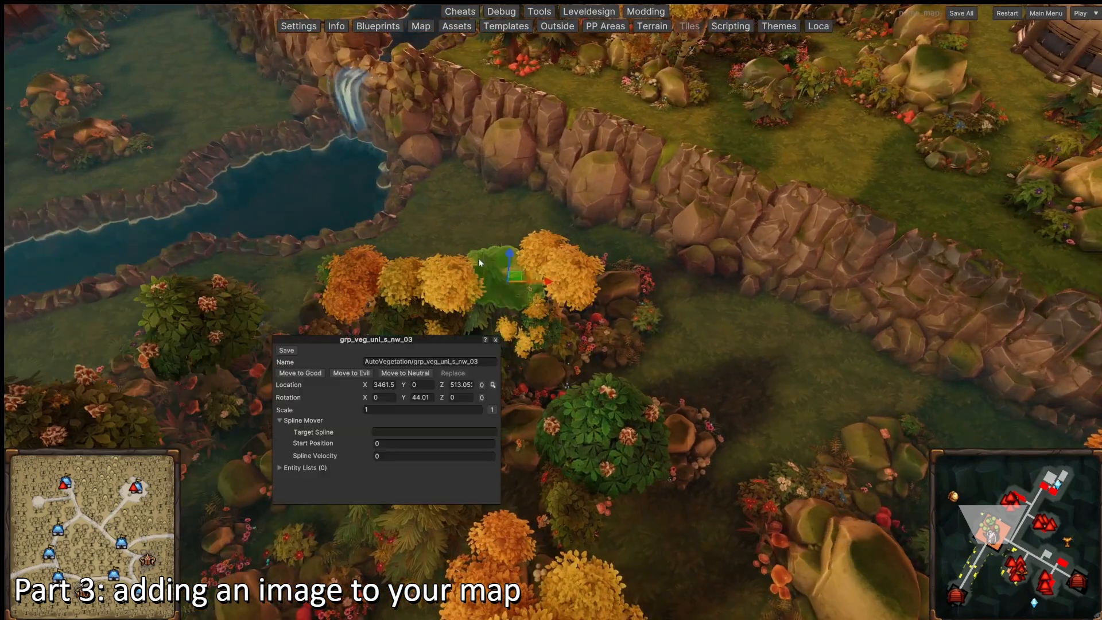
pyautogui.press('a')
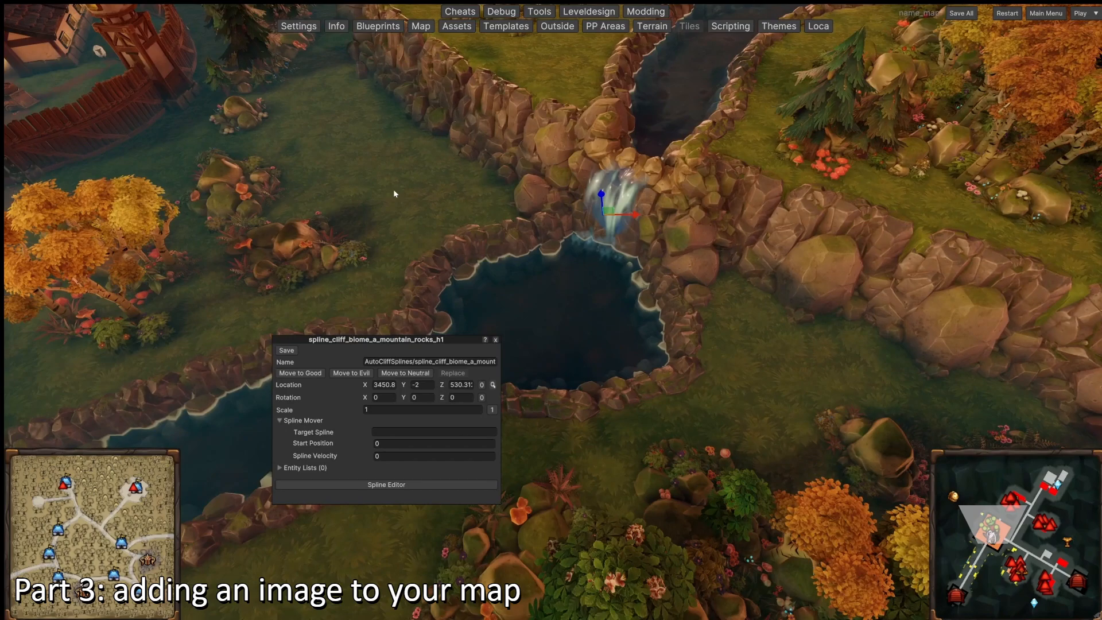
pyautogui.press('Escape')
pyautogui.press('a')
pyautogui.press('w')
pyautogui.press('s')
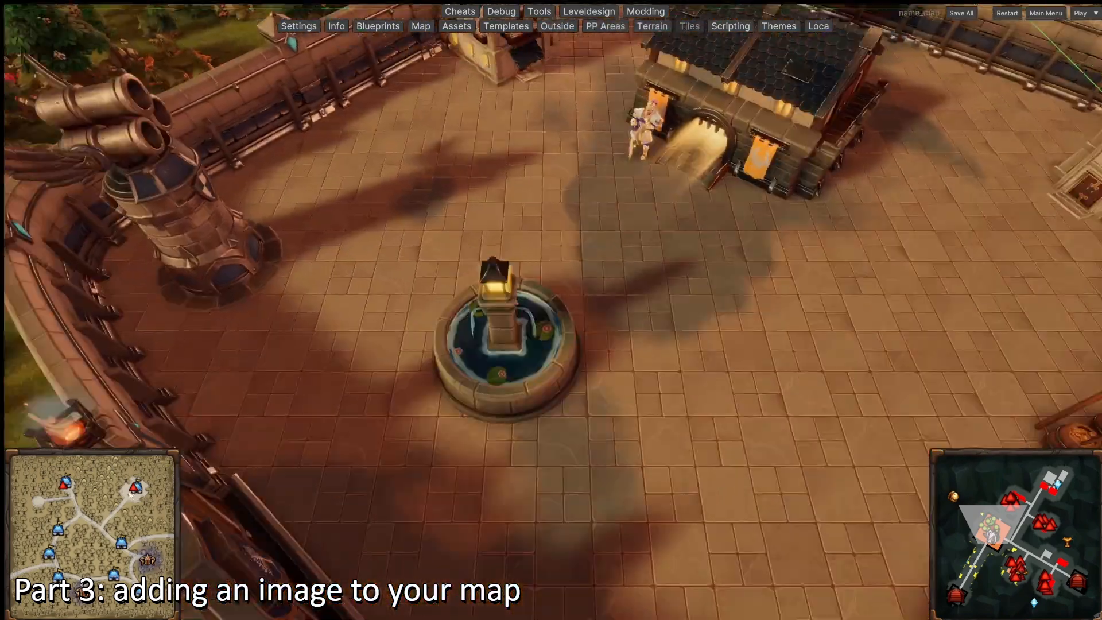
# Frame a closer view of the city gate with the fountain and cannon tower for the map's preview image
pyautogui.moveTo(129, 492)
pyautogui.mouseDown()
pyautogui.moveTo(139, 476)
pyautogui.moveTo(146, 528)
pyautogui.moveTo(108, 580)
pyautogui.moveTo(55, 579)
pyautogui.moveTo(45, 556)
pyautogui.moveTo(55, 497)
pyautogui.moveTo(101, 479)
pyautogui.moveTo(88, 493)
pyautogui.moveTo(123, 502)
pyautogui.moveTo(130, 490)
pyautogui.mouseUp()
pyautogui.press('a')
pyautogui.press('s')
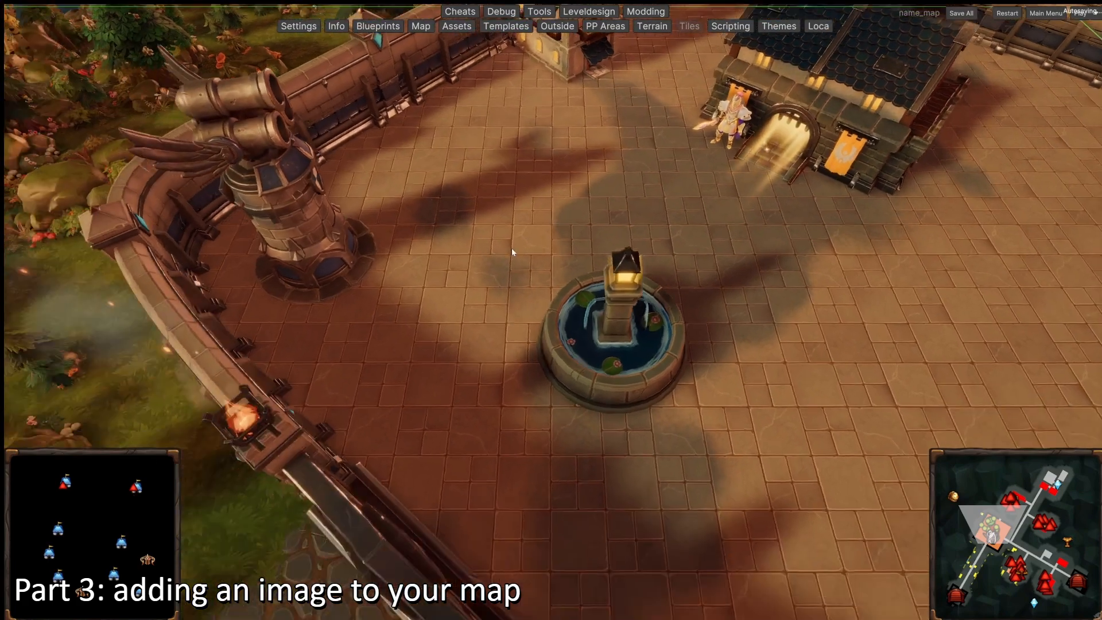
pyautogui.press('s')
pyautogui.press('a')
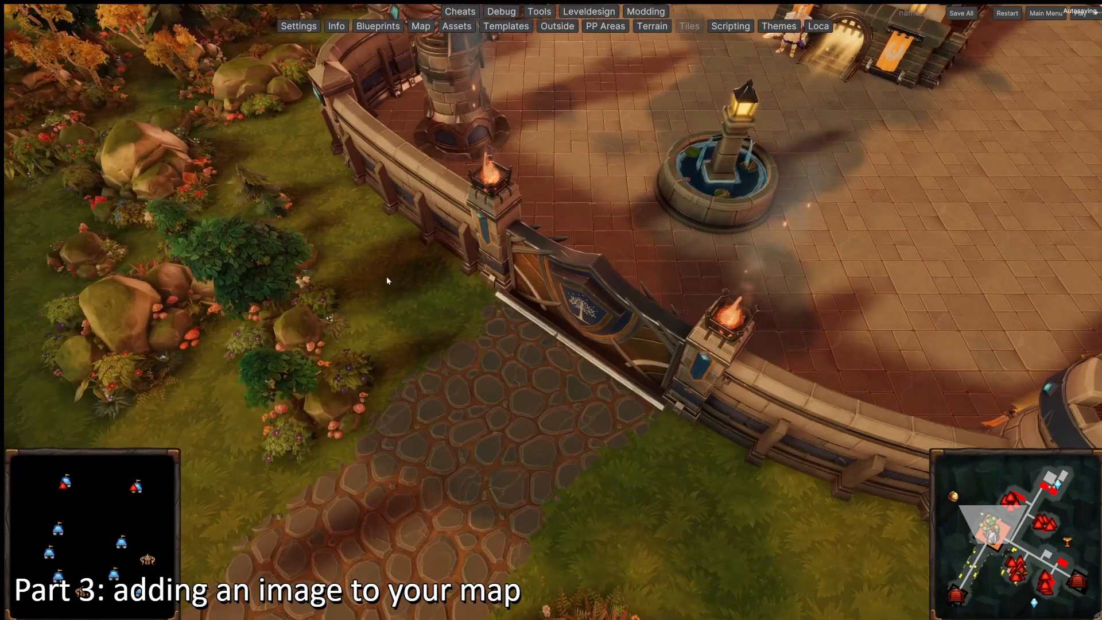
pyautogui.scroll(2, 558, 132)
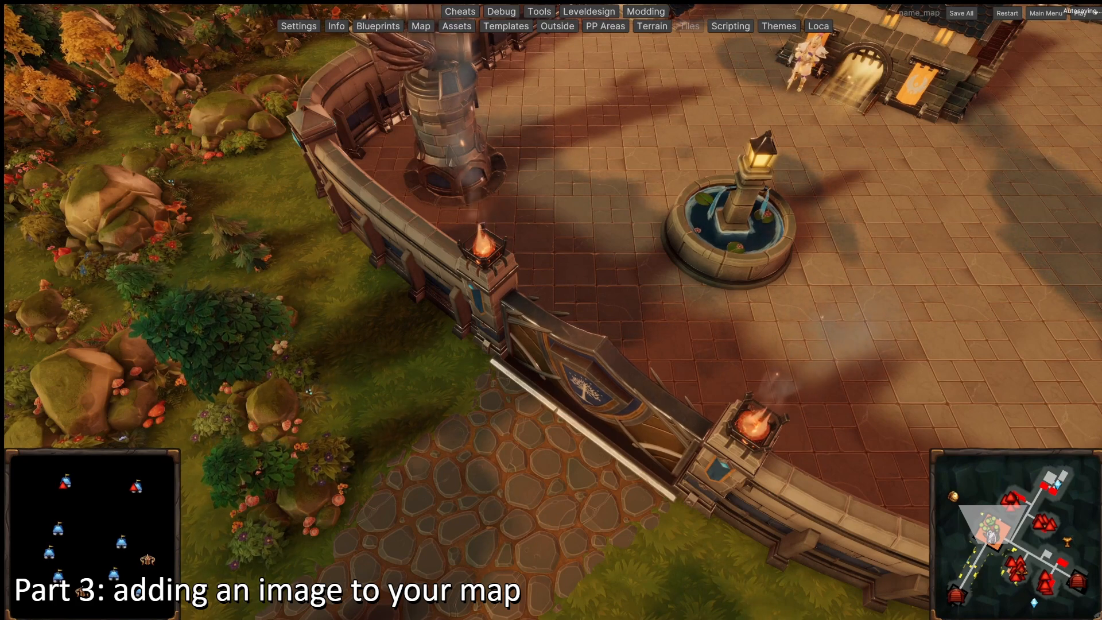
# Import name_map_1.png from the desktop as a mod image, removing the quotation marks from its path, and close the importer
pyautogui.click(645, 12)
pyautogui.click(531, 27)
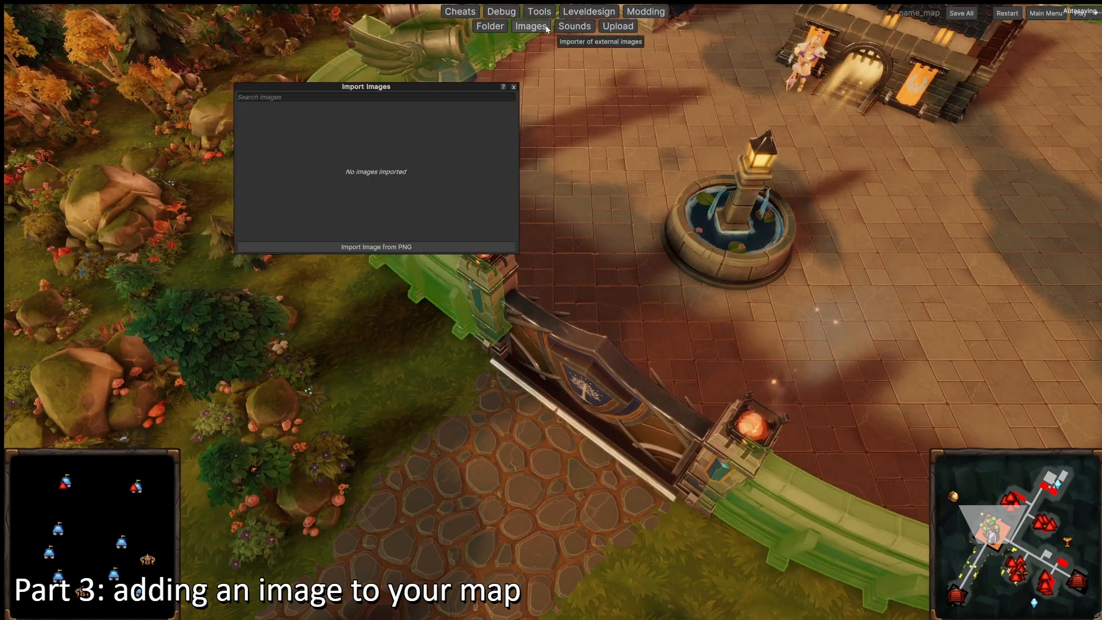
pyautogui.click(416, 247)
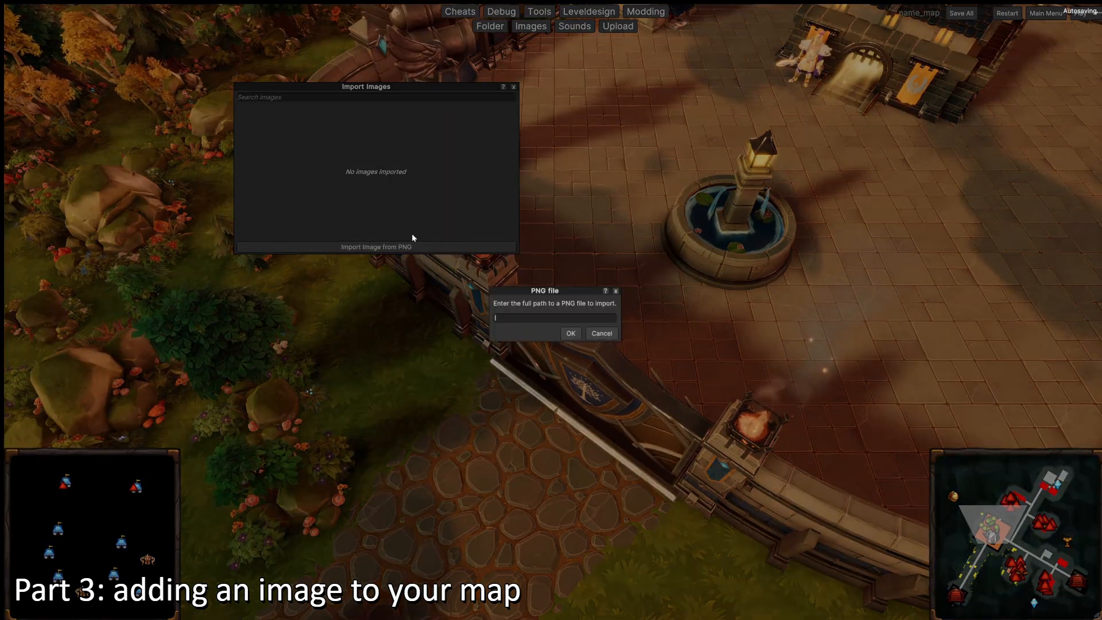
pyautogui.hotkey('ctrl', 'v')
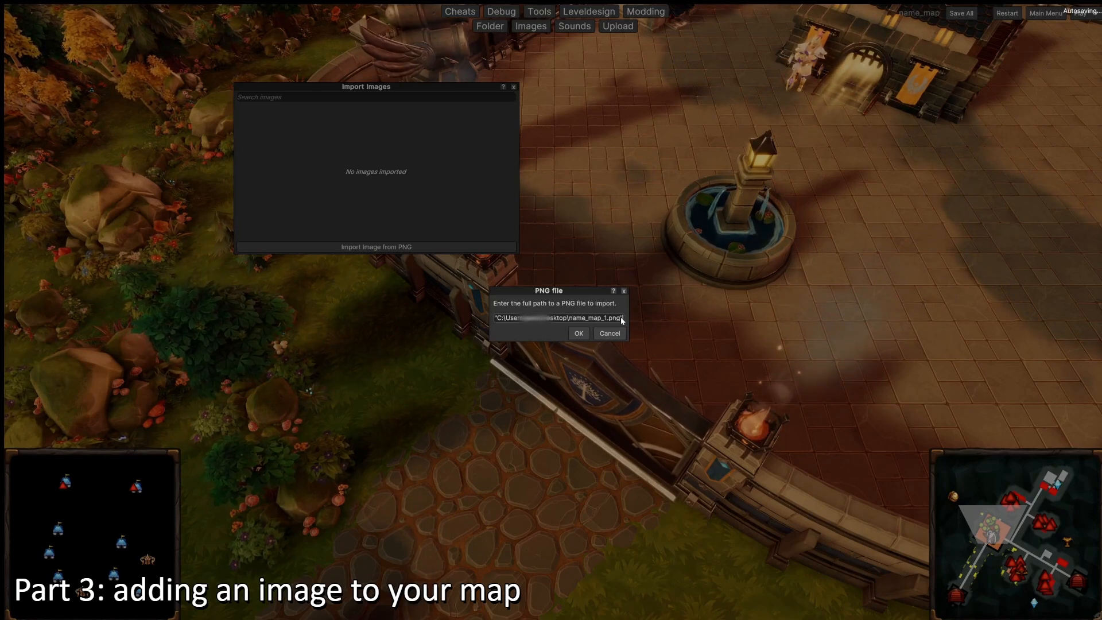
pyautogui.press('BackSpace')
pyautogui.click(499, 318)
pyautogui.press('BackSpace')
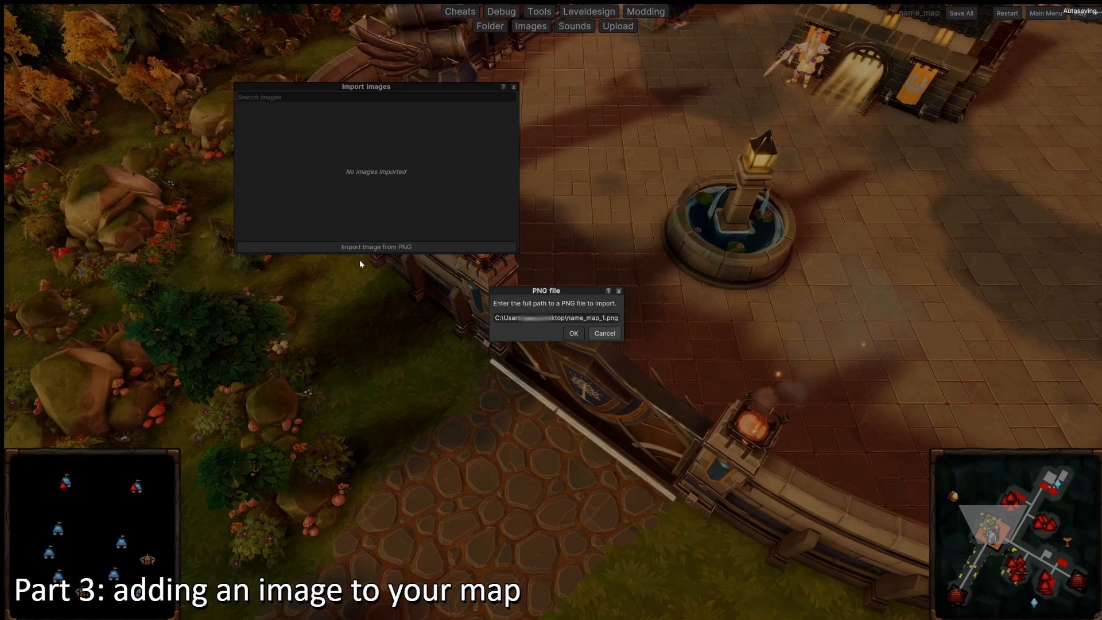
pyautogui.press('Return')
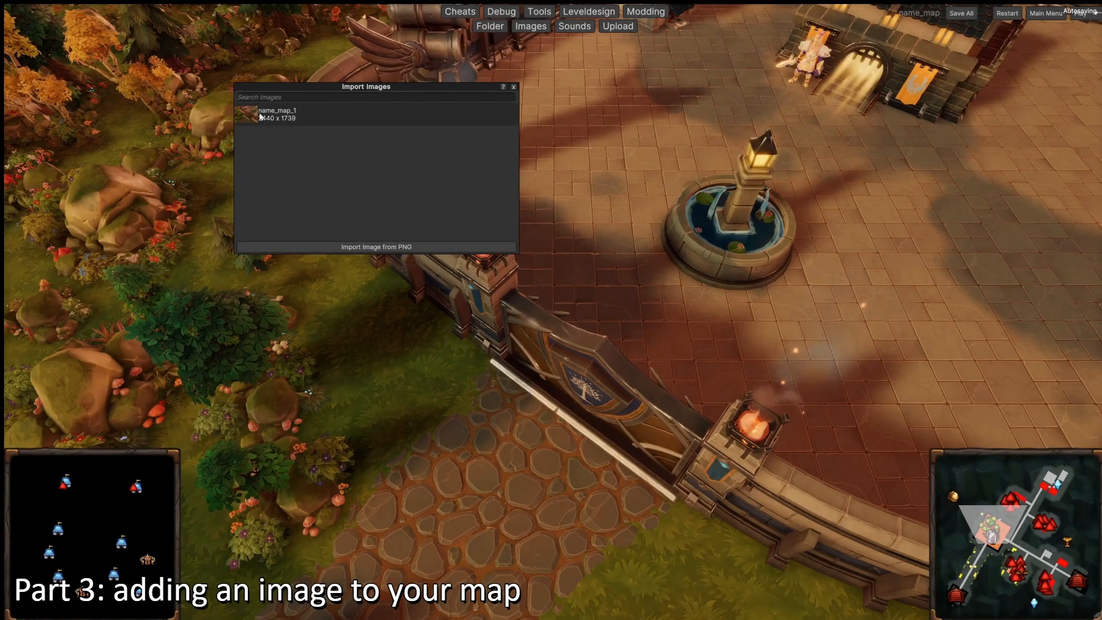
pyautogui.click(514, 88)
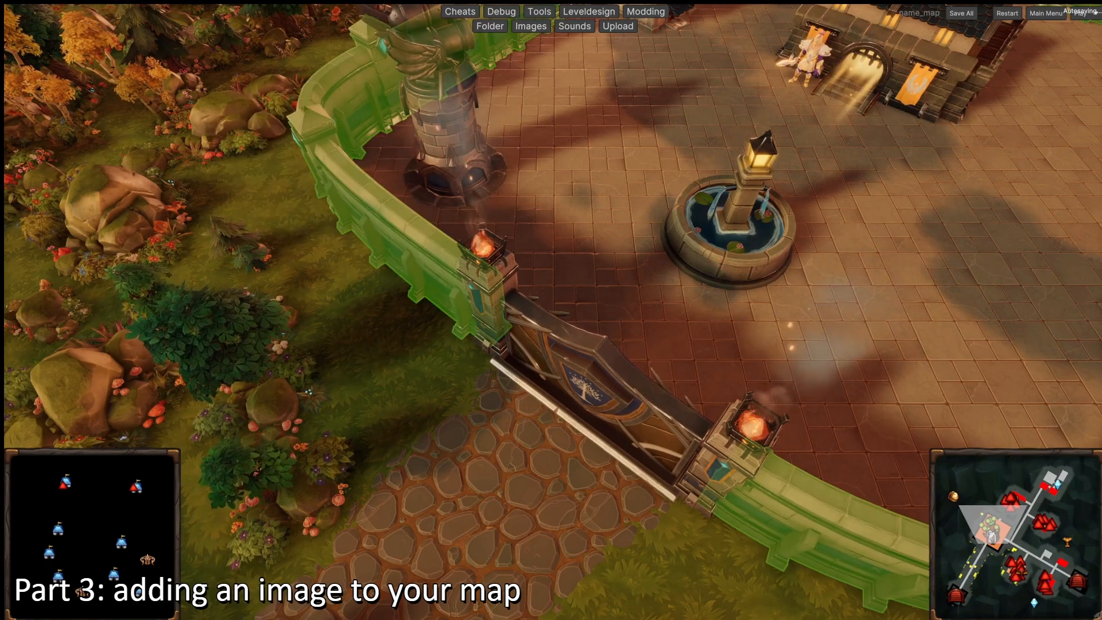
# Set the Preview Image in the world_name_map template to name_map_1 and close the template and game settings windows
pyautogui.moveTo(1096, 18)
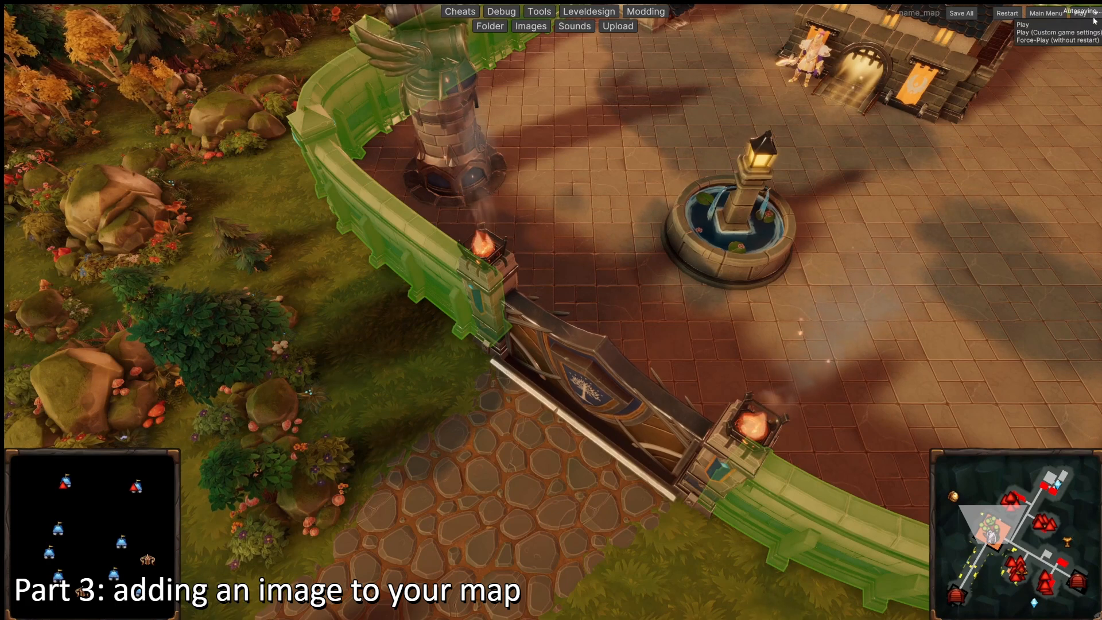
pyautogui.click(1056, 32)
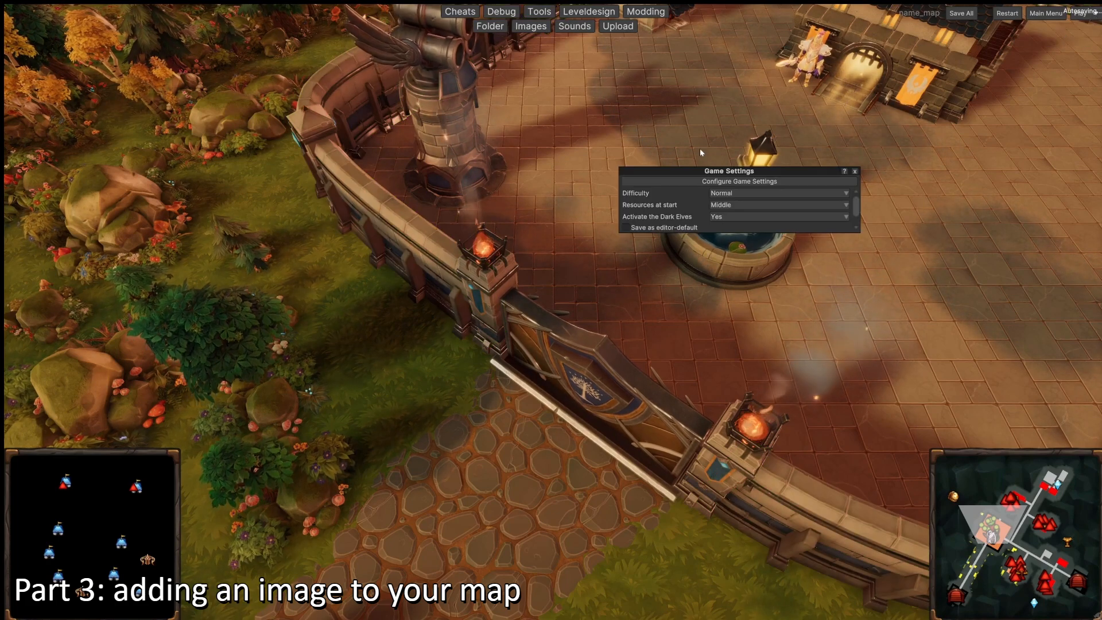
pyautogui.click(695, 181)
pyautogui.scroll(-10, 749, 261)
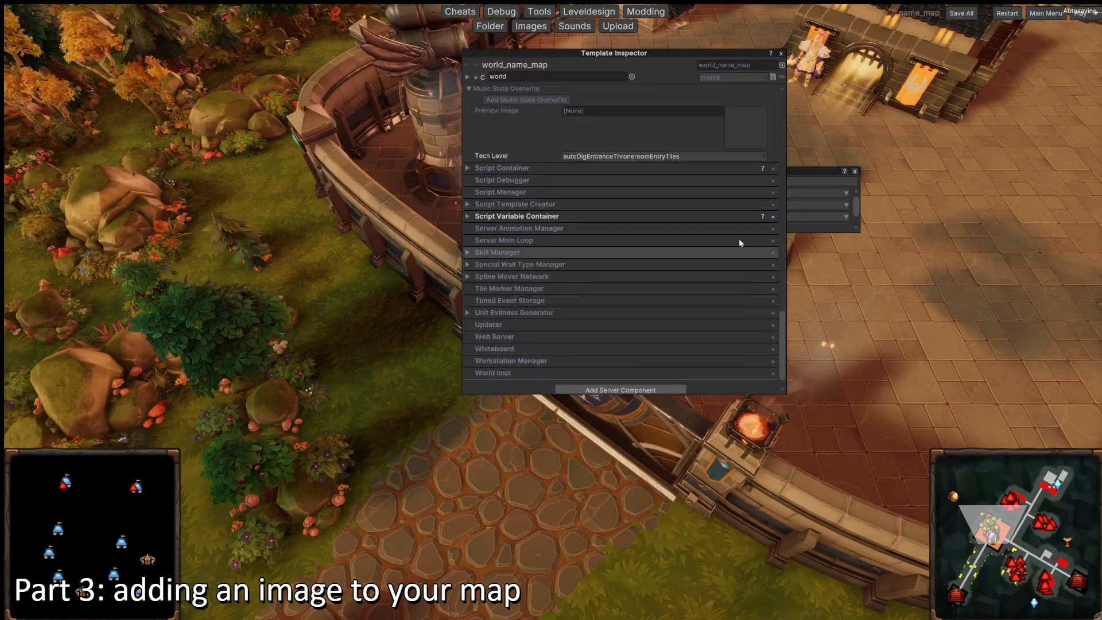
pyautogui.scroll(1, 542, 166)
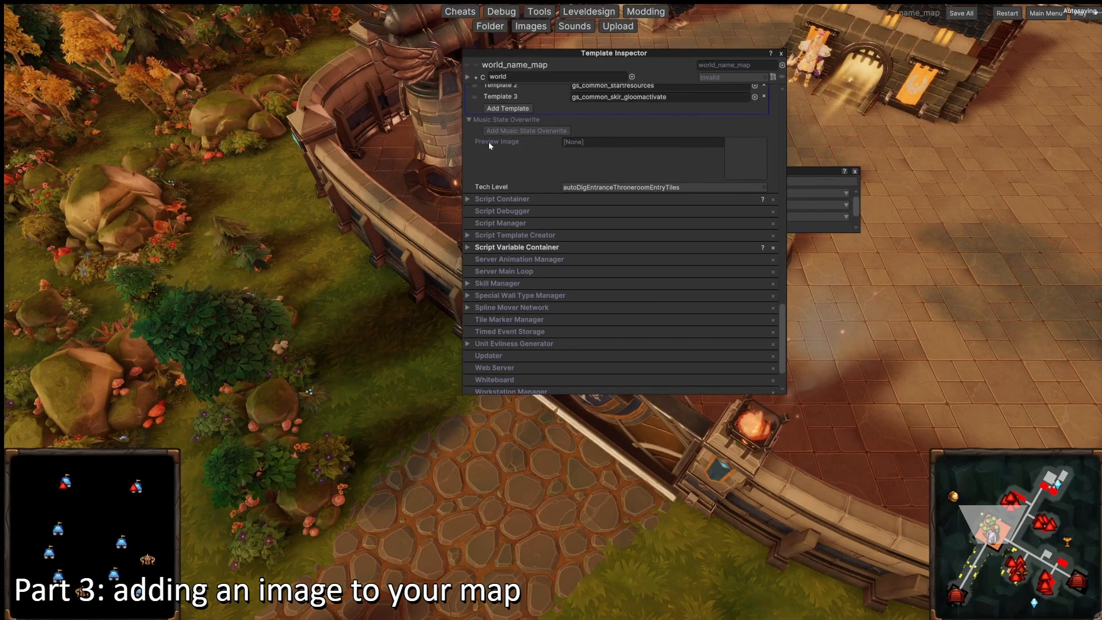
pyautogui.click(597, 141)
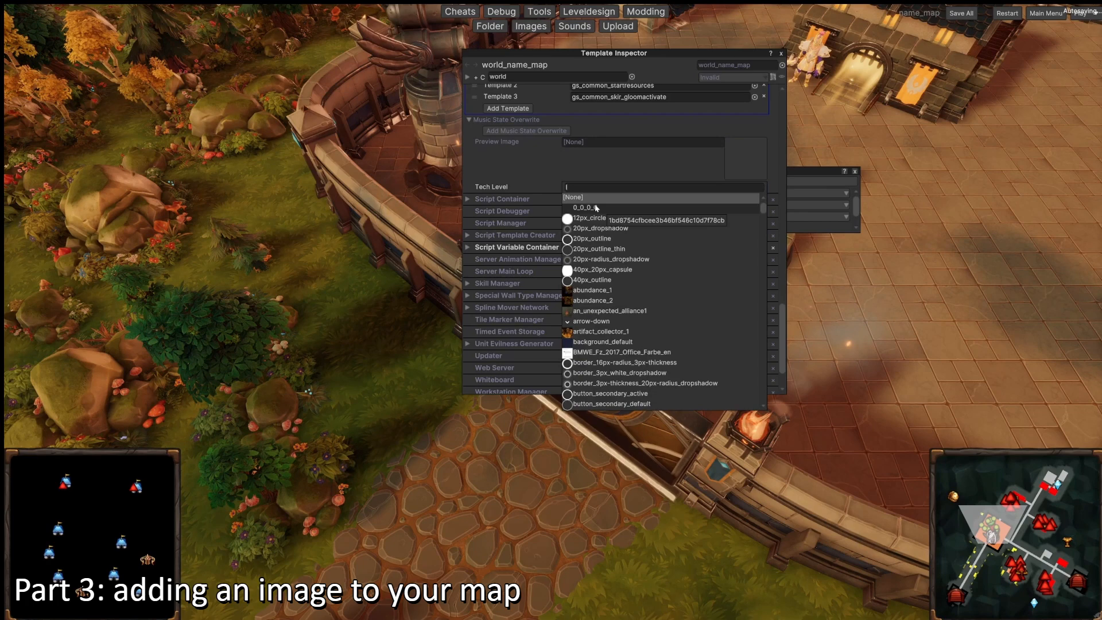
pyautogui.write('nam')
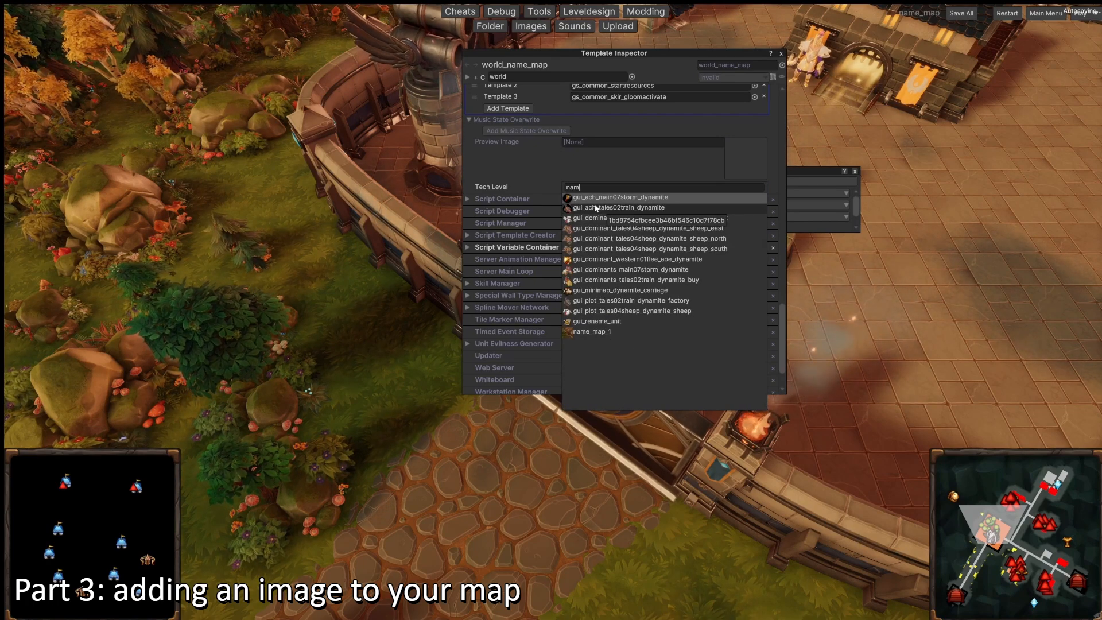
pyautogui.write('e_map')
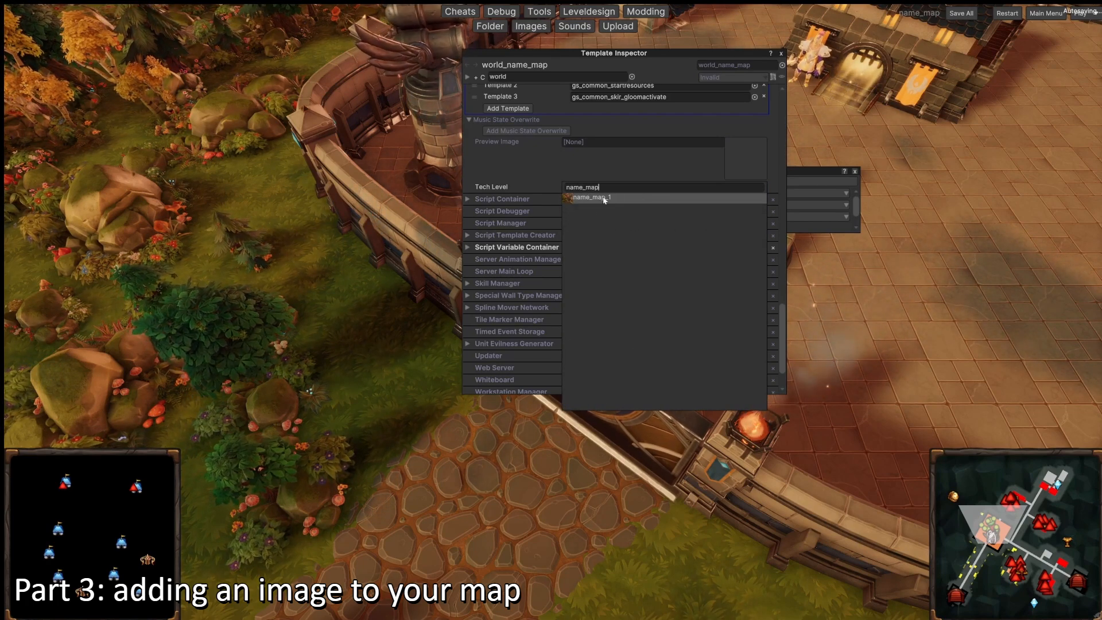
pyautogui.click(597, 200)
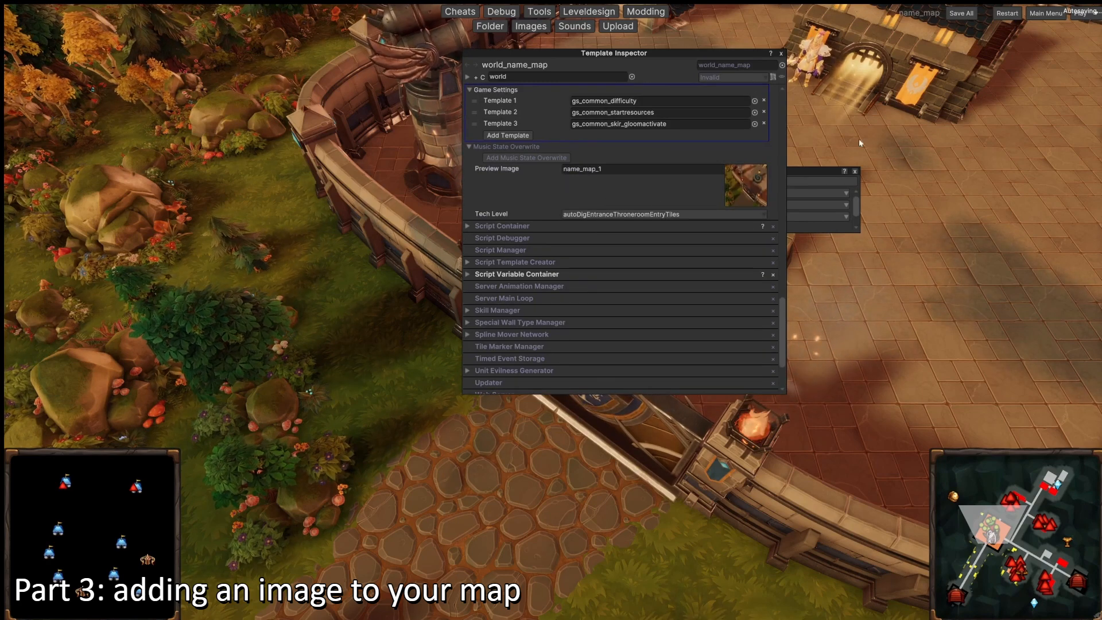
pyautogui.click(781, 55)
pyautogui.click(856, 171)
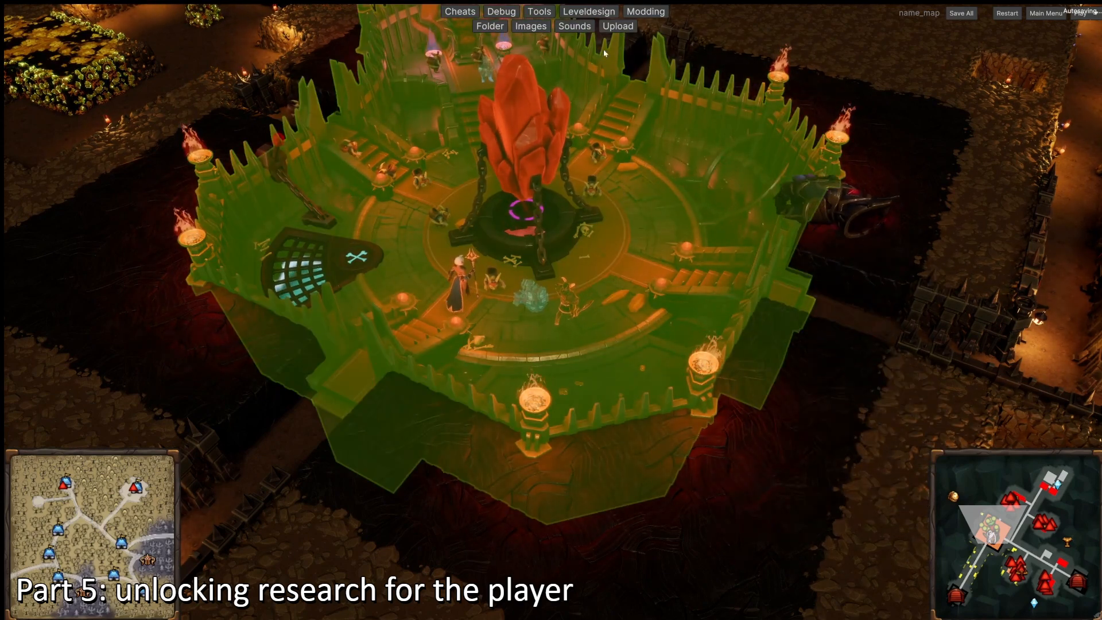
# Create a script named script_name_map_unlock_research and add it to the current scene
pyautogui.click(591, 15)
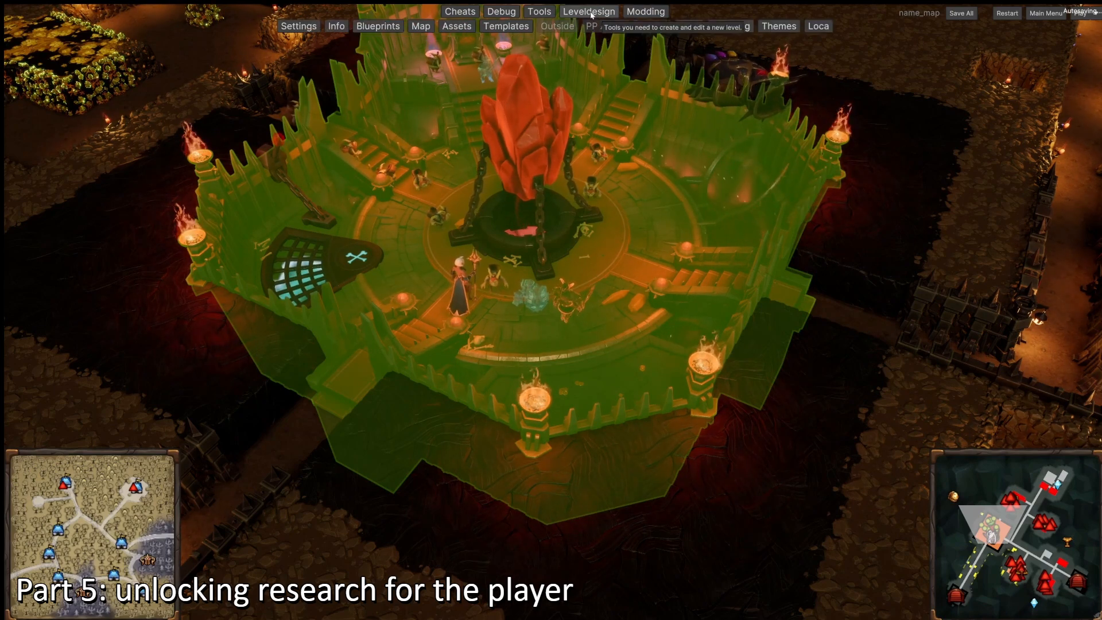
pyautogui.click(726, 26)
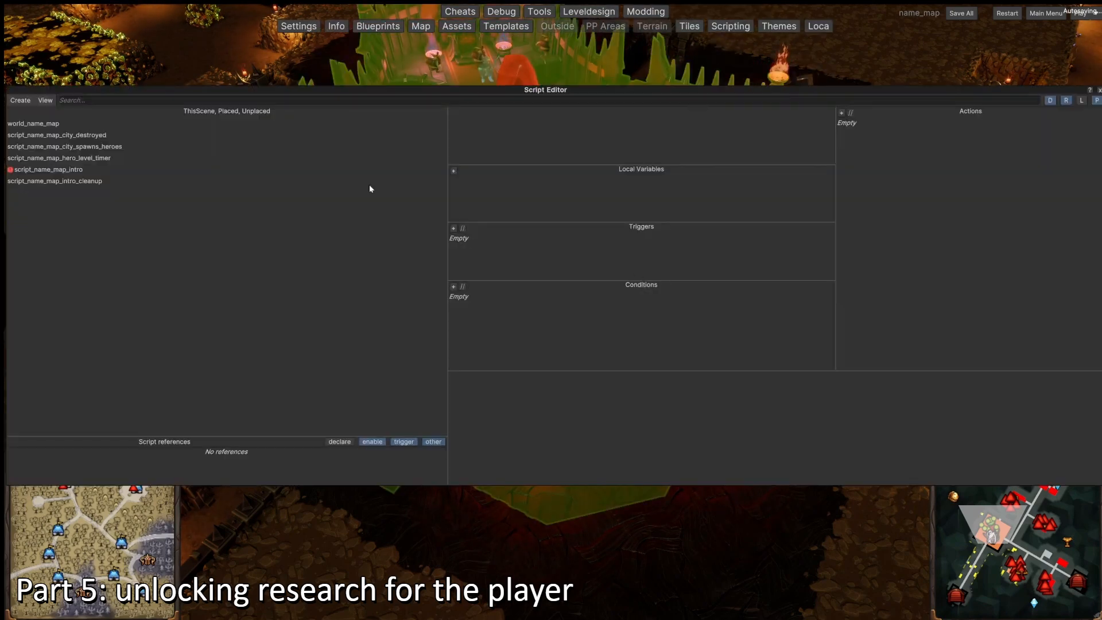
pyautogui.click(20, 100)
pyautogui.click(89, 117)
pyautogui.press('End')
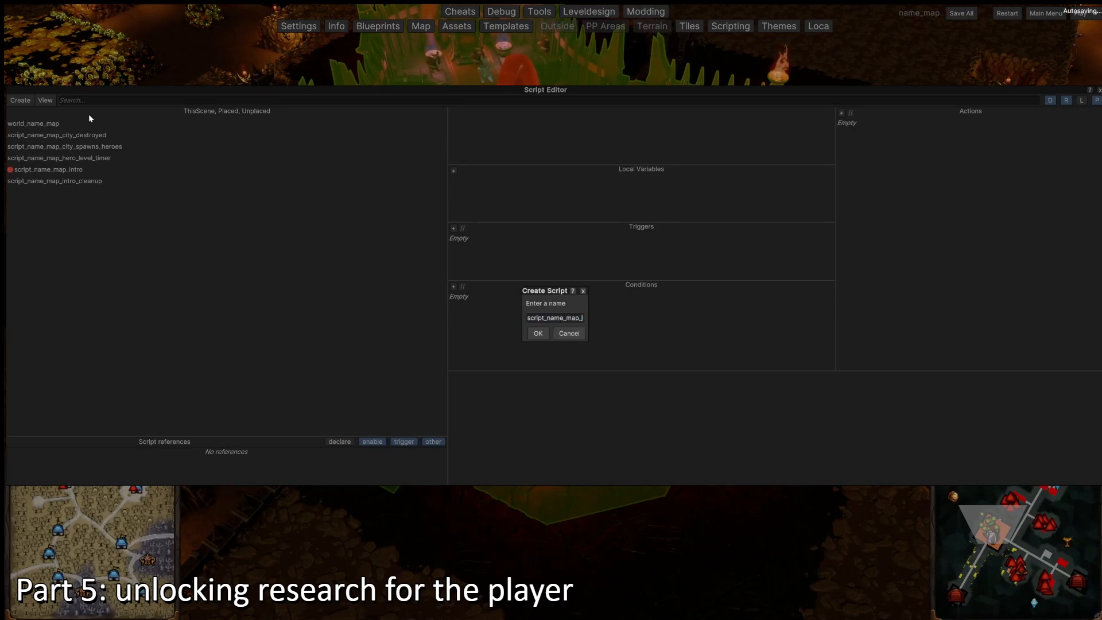
pyautogui.write('unlock_research')
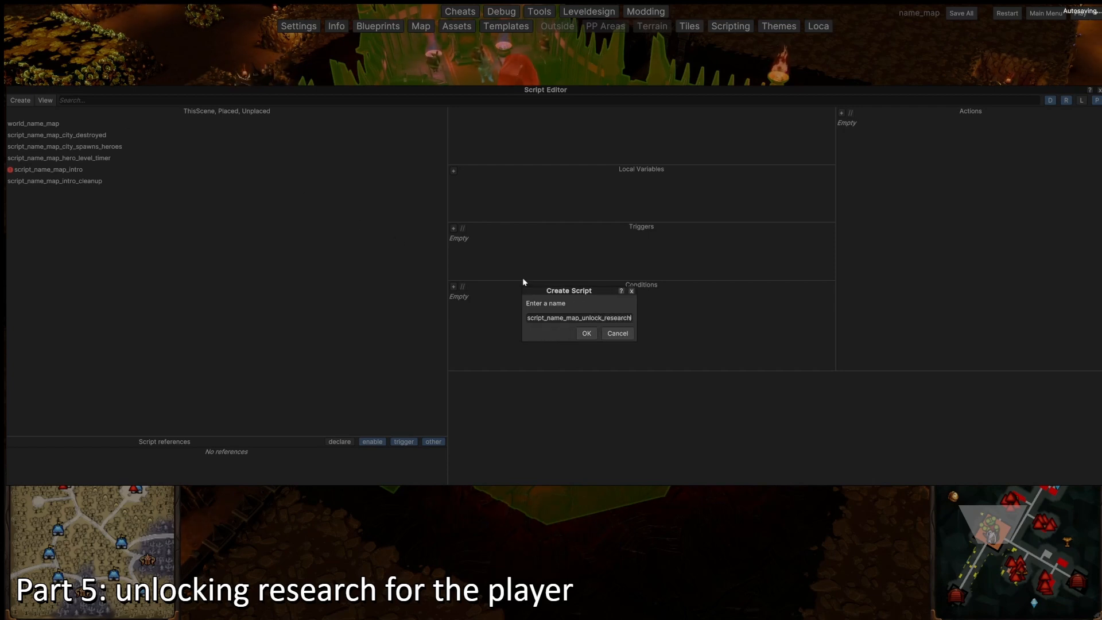
pyautogui.click(585, 333)
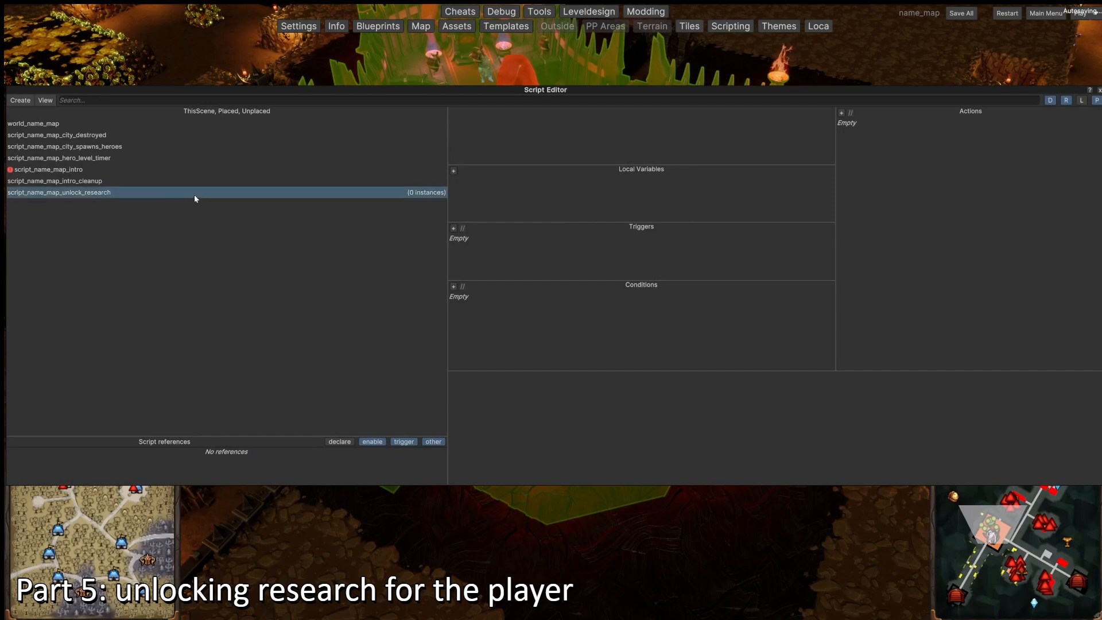
pyautogui.rightClick(402, 197)
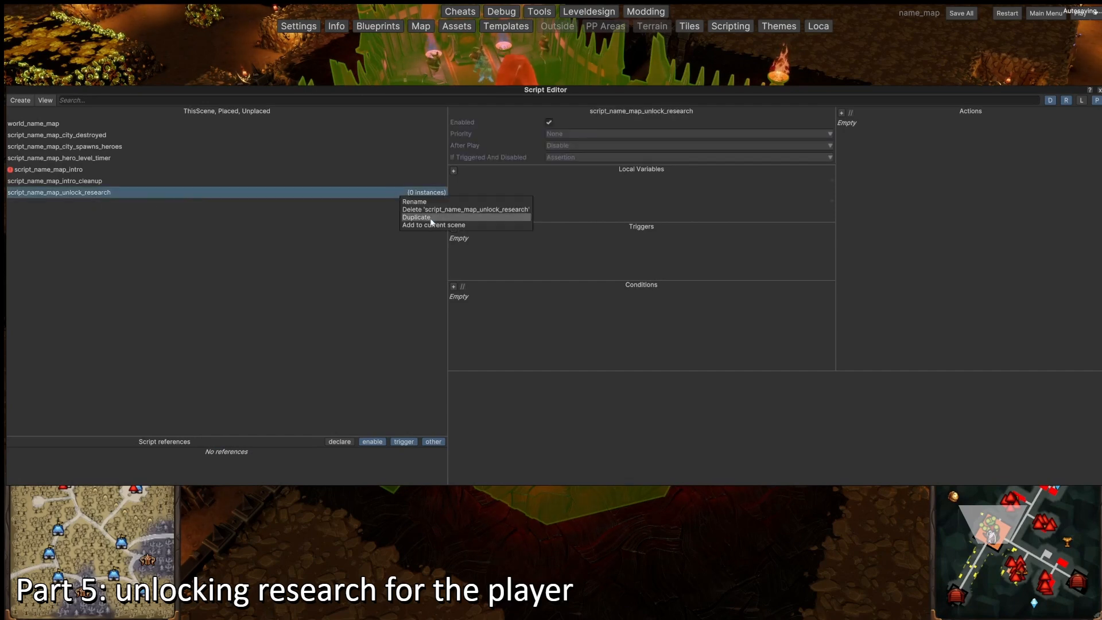
pyautogui.click(494, 224)
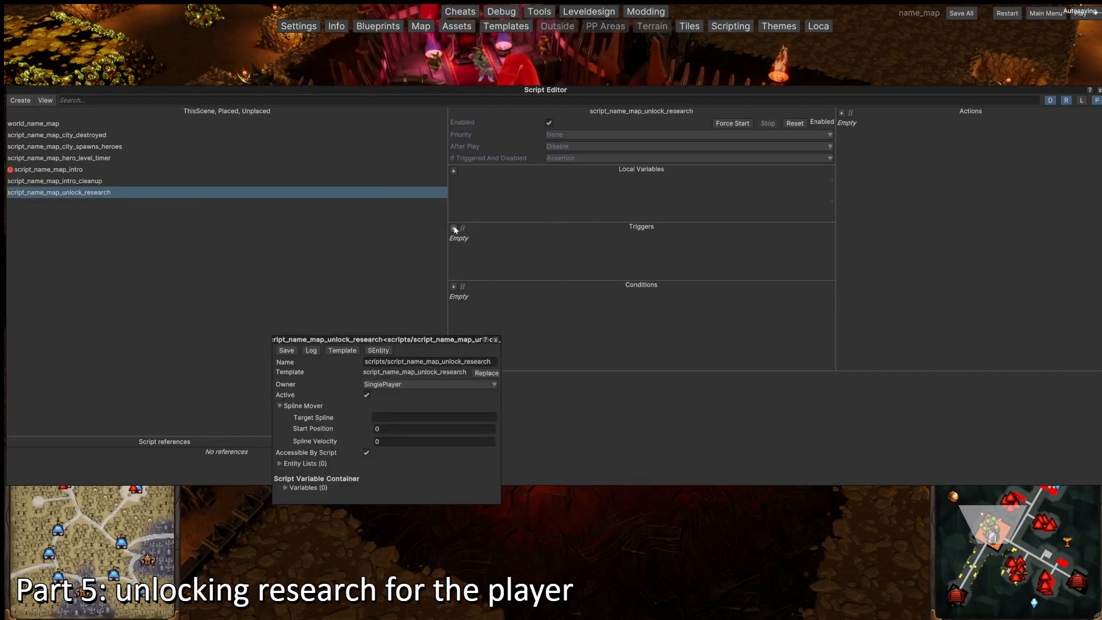
# Add a OnceAfter trigger with a 0-second start delay to the unlock research script and close its entity window
pyautogui.click(453, 228)
pyautogui.write('once')
pyautogui.click(485, 249)
pyautogui.click(496, 340)
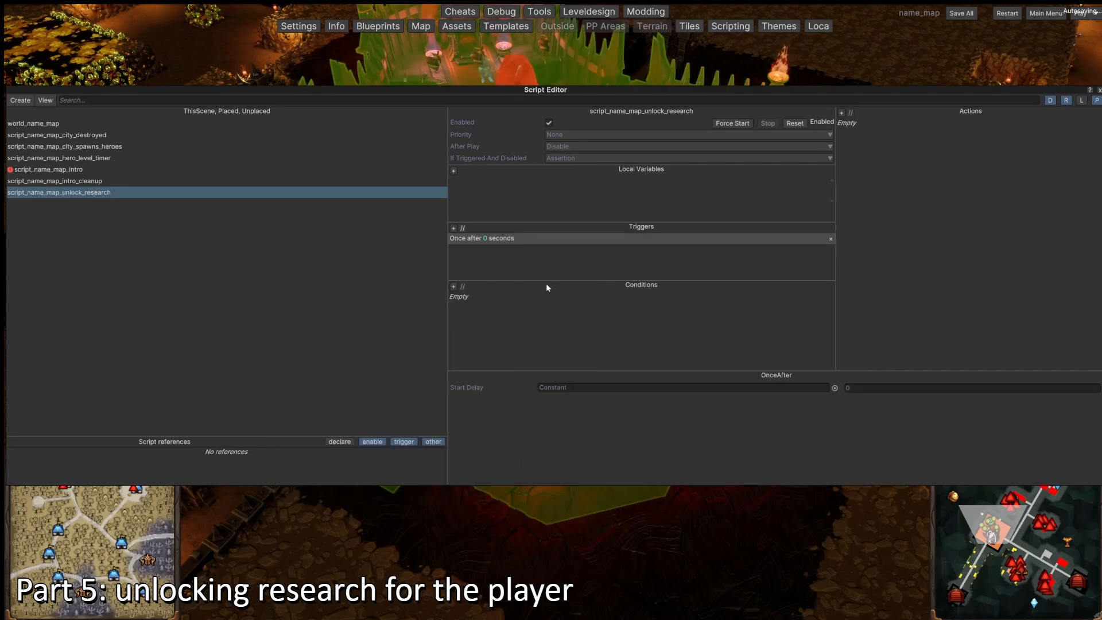
# Check the intro cleanup script, then add a ForceUnlockResearch action to script_name_map_unlock_research
pyautogui.click(95, 181)
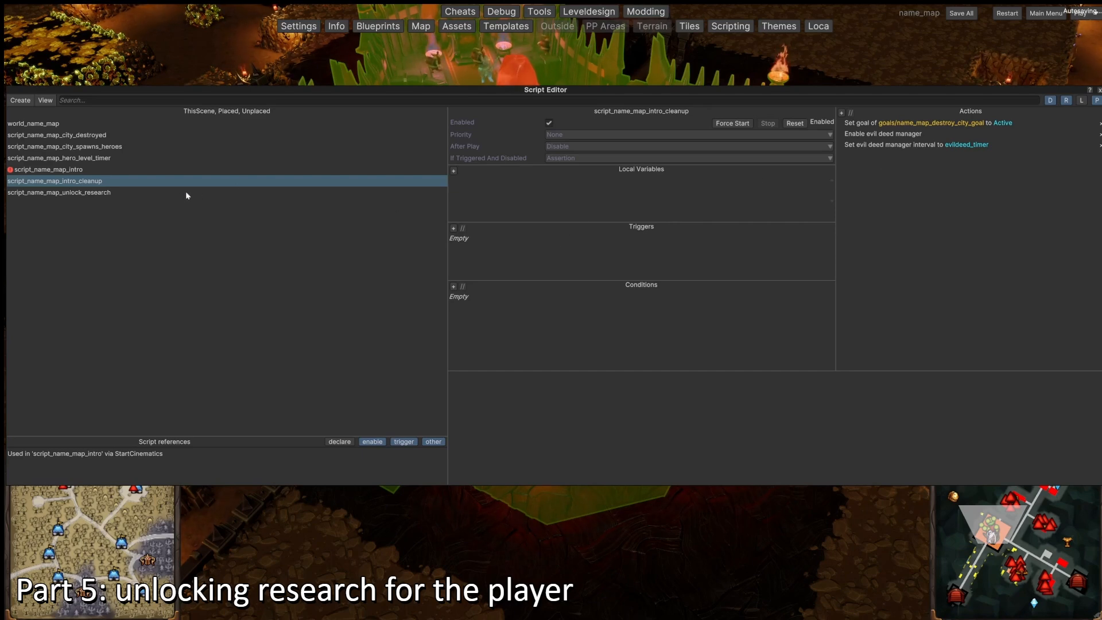
pyautogui.click(154, 192)
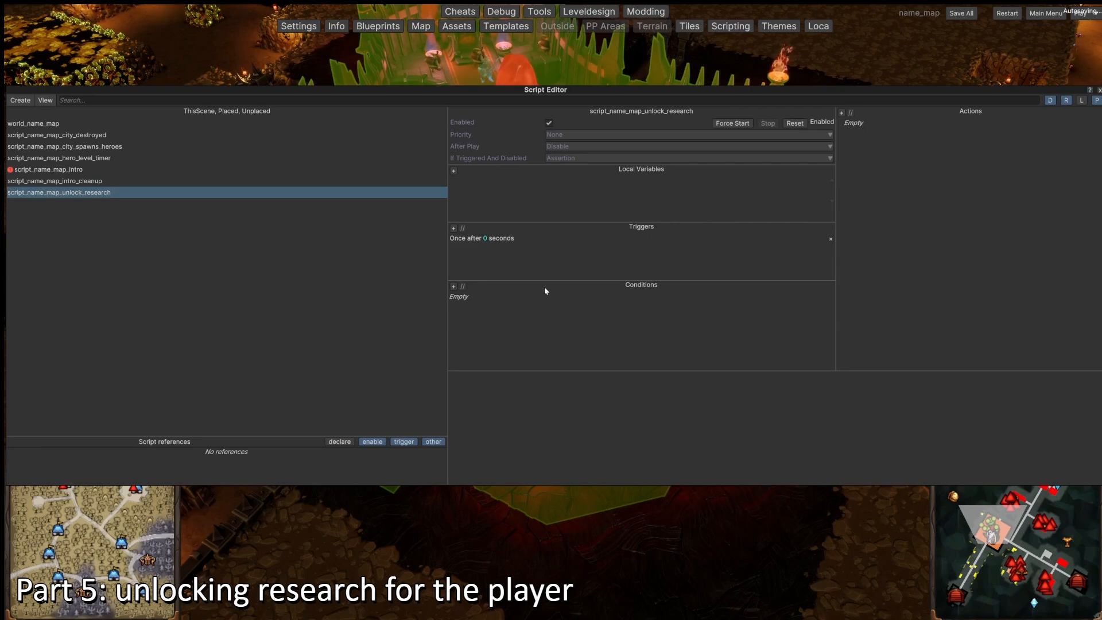
pyautogui.click(842, 113)
pyautogui.write('force')
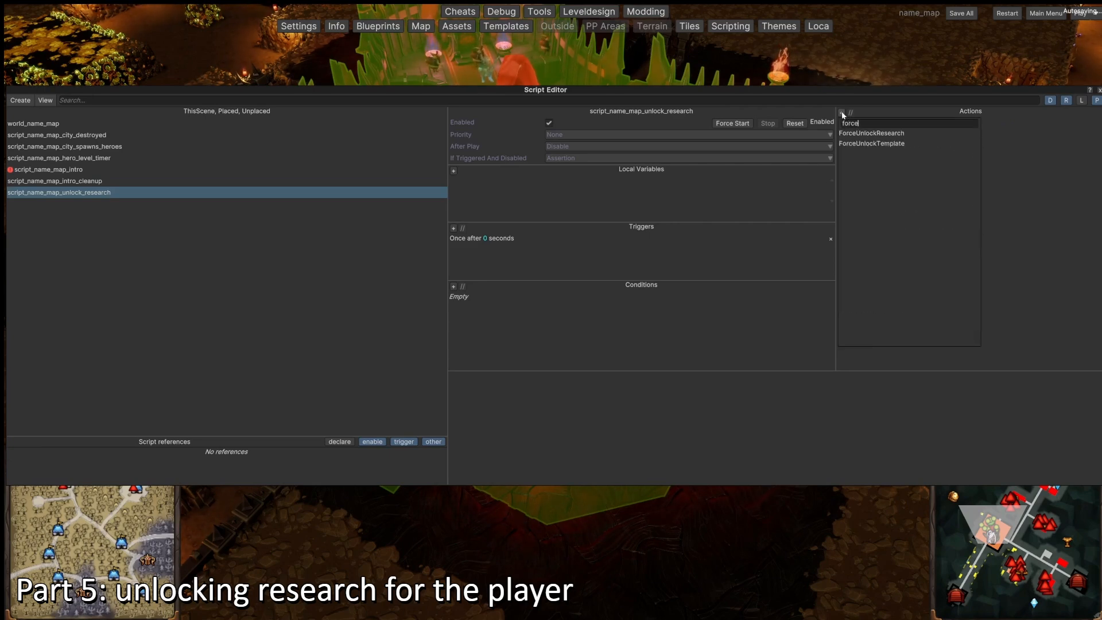
pyautogui.click(886, 132)
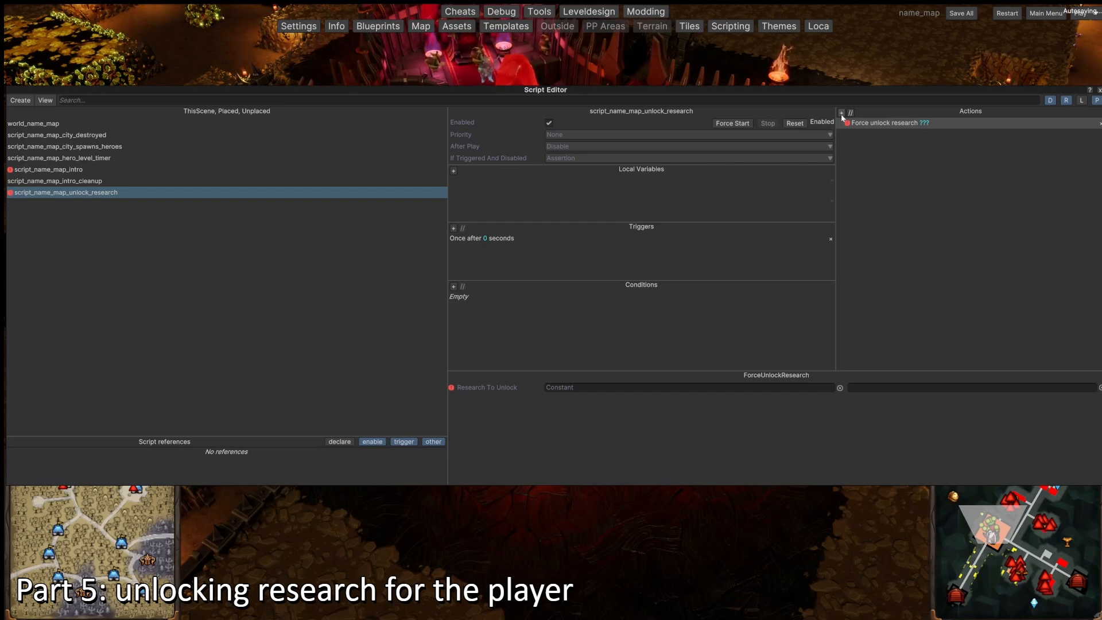
# Add three more ForceUnlockResearch actions to script_name_map_unlock_research
pyautogui.click(841, 113)
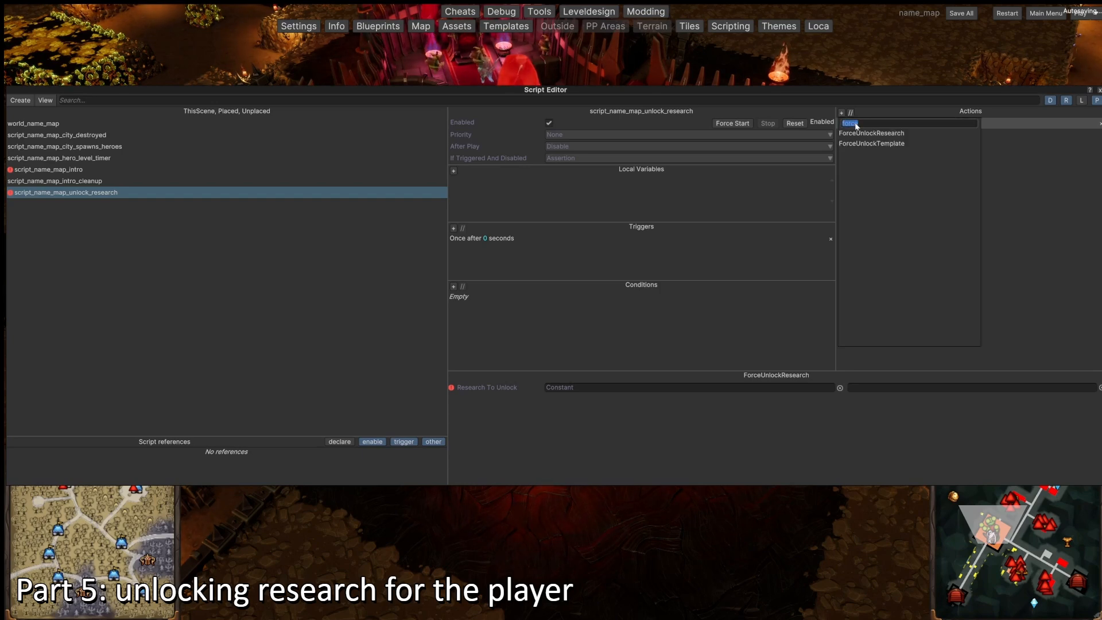
pyautogui.click(858, 132)
pyautogui.click(841, 113)
pyautogui.click(858, 133)
pyautogui.click(843, 113)
pyautogui.click(861, 132)
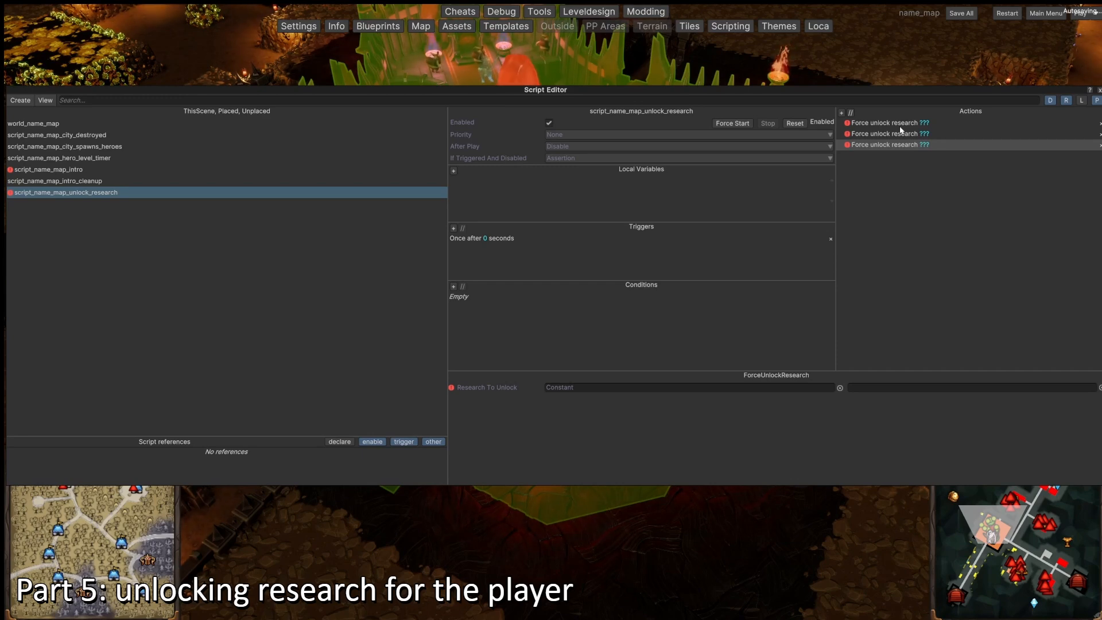
pyautogui.click(841, 114)
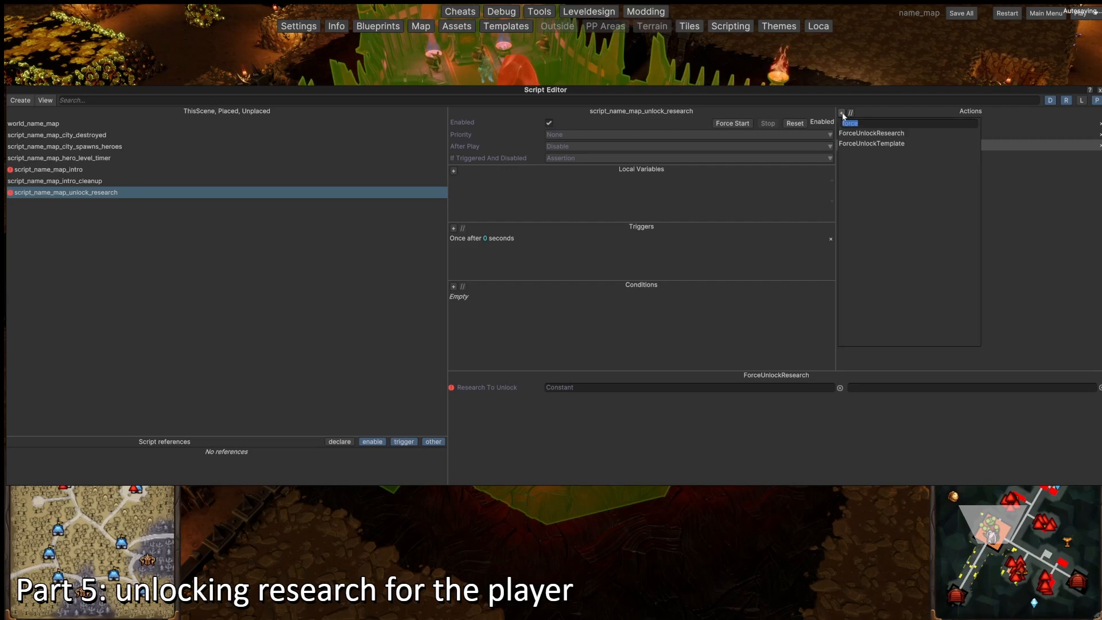
pyautogui.click(866, 134)
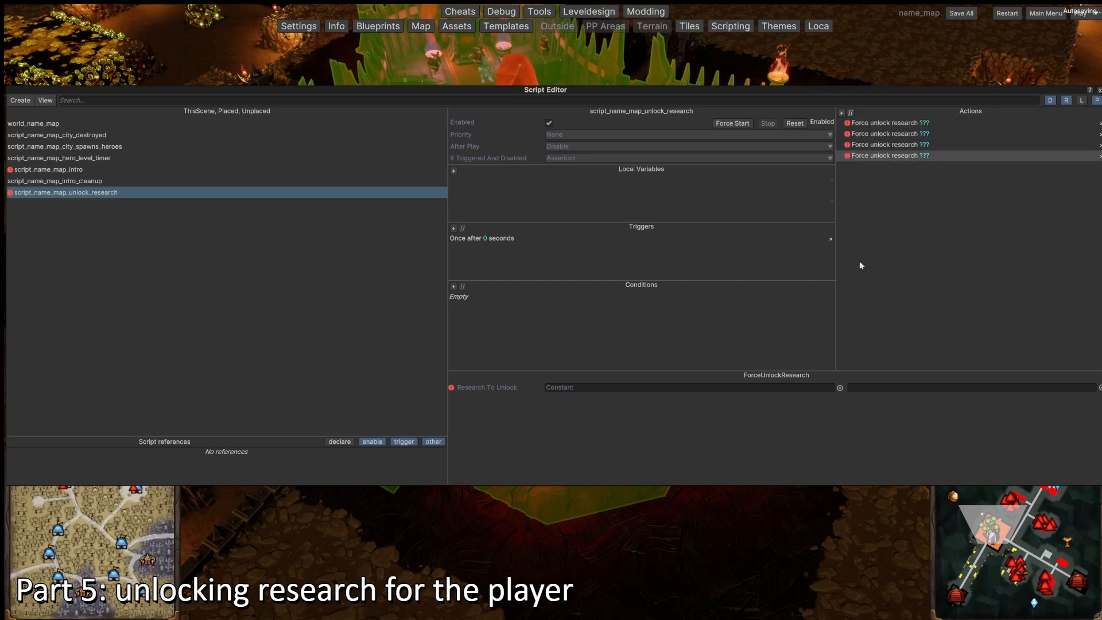
# Set the first ForceUnlockResearch action's Research To Unlock to res_undead.stage_1
pyautogui.click(894, 121)
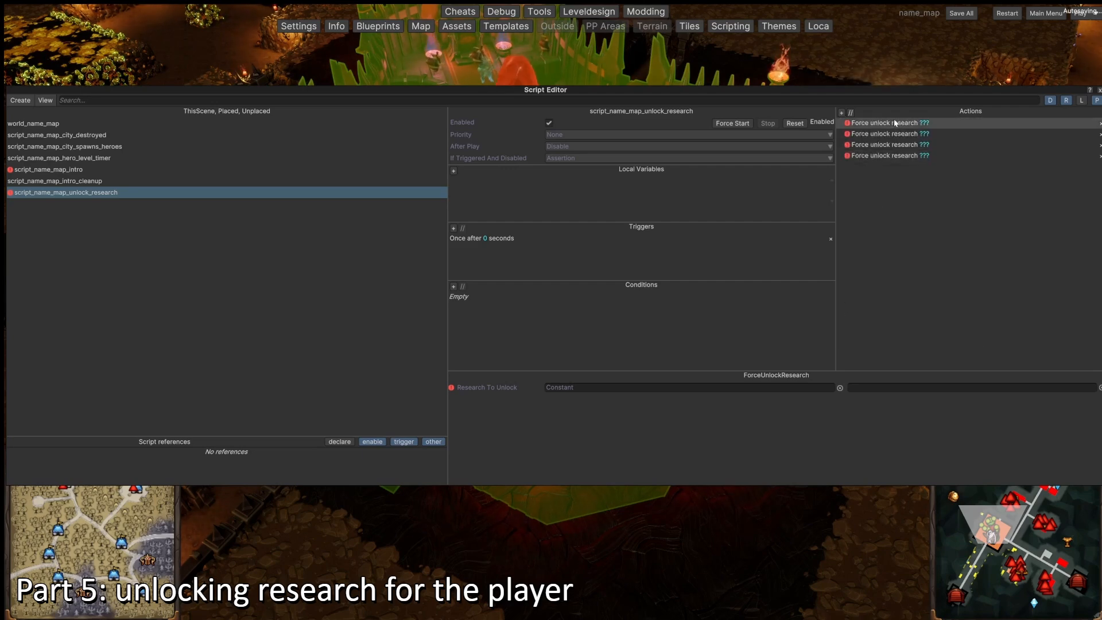
pyautogui.click(1099, 388)
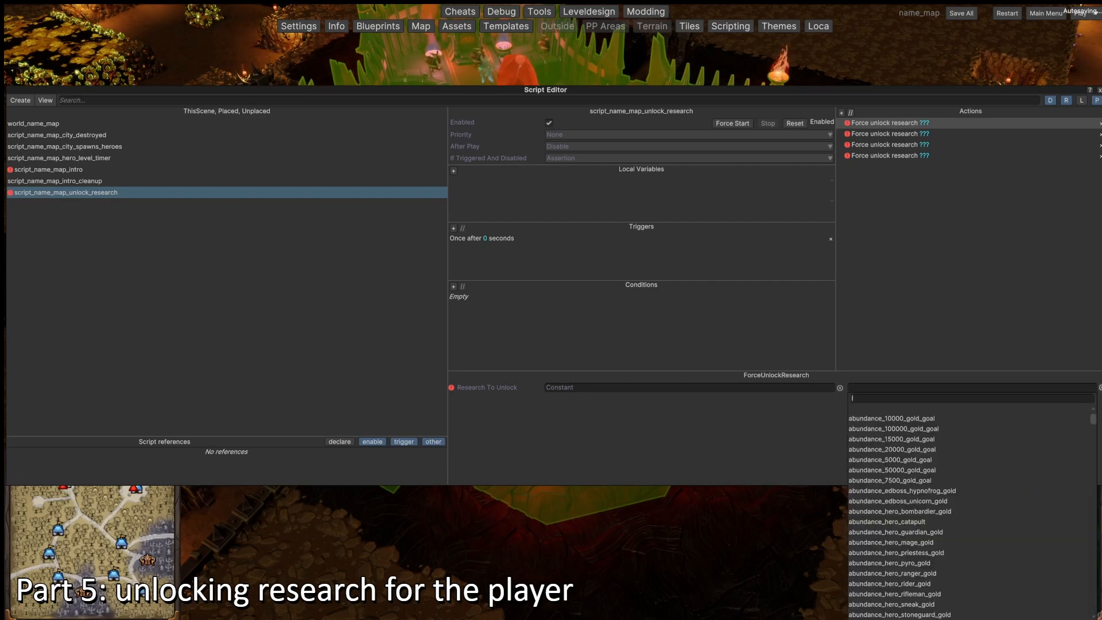
pyautogui.write('res_')
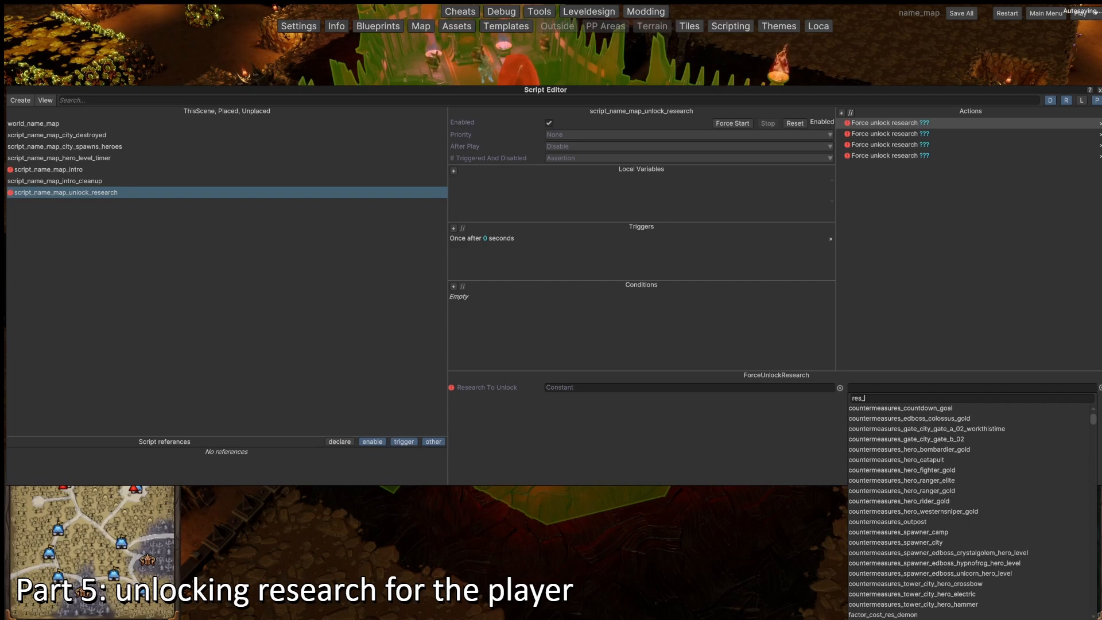
pyautogui.scroll(-10, 935, 423)
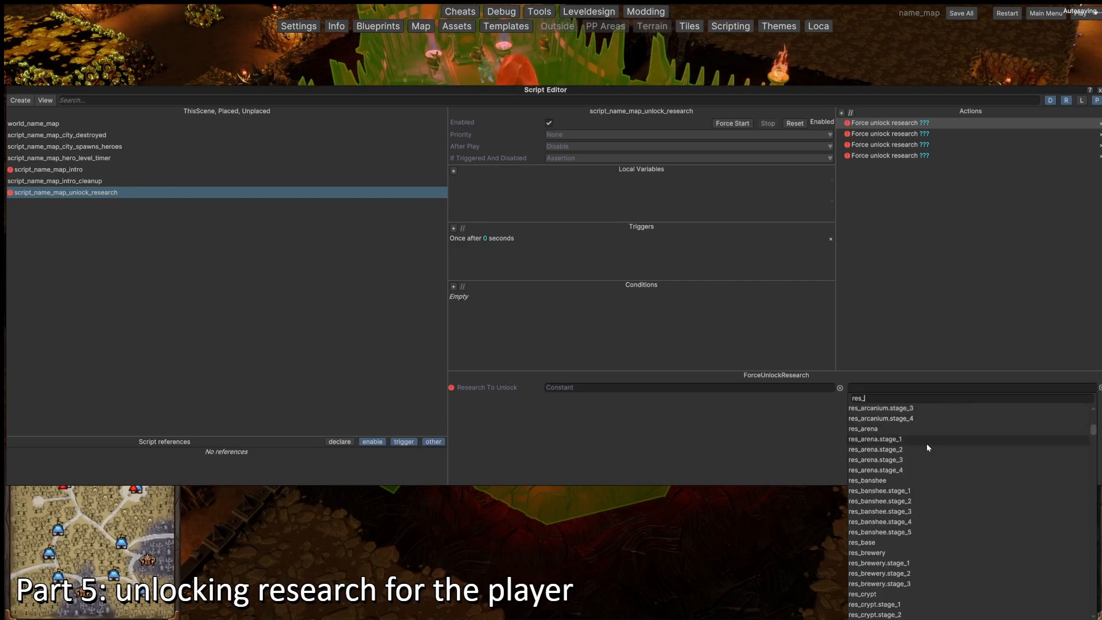
pyautogui.scroll(2, 924, 447)
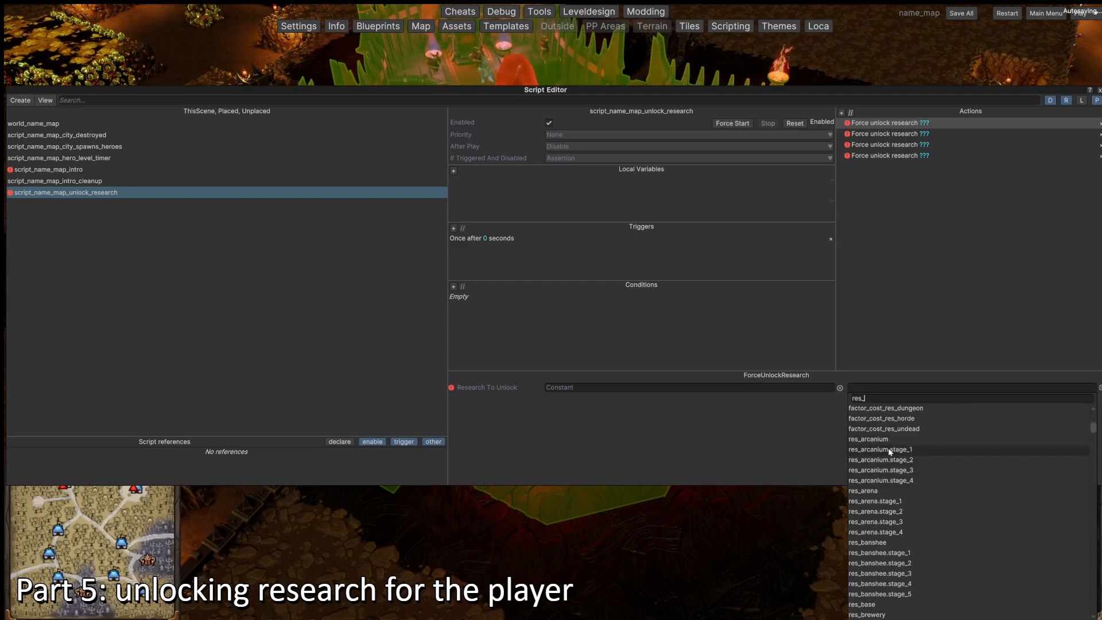
pyautogui.scroll(-10, 895, 459)
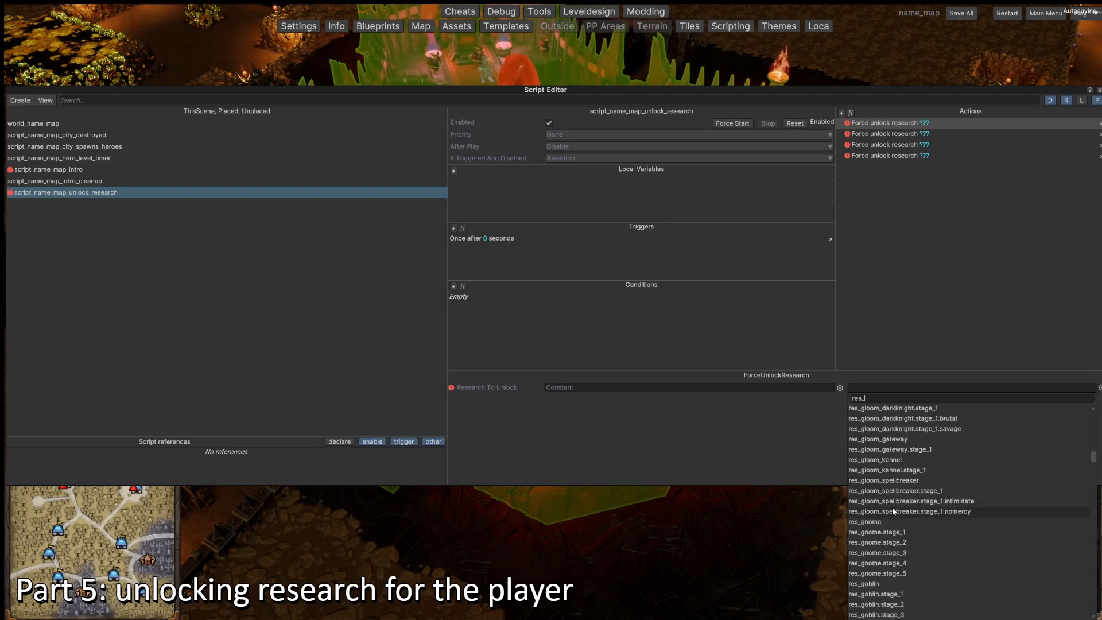
pyautogui.scroll(-15, 898, 508)
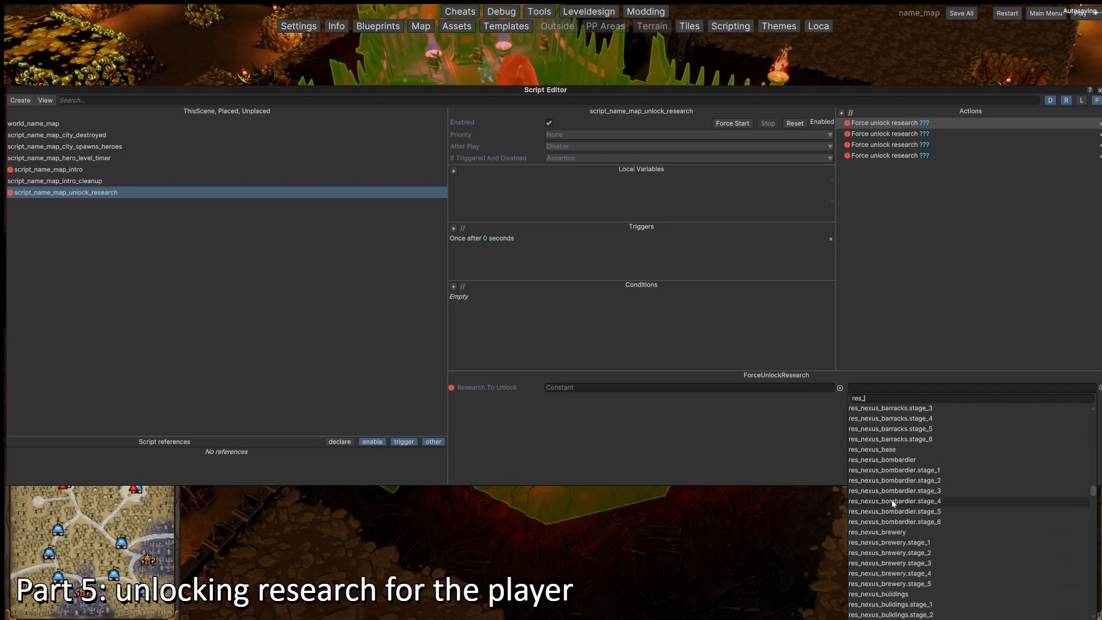
pyautogui.scroll(-15, 887, 535)
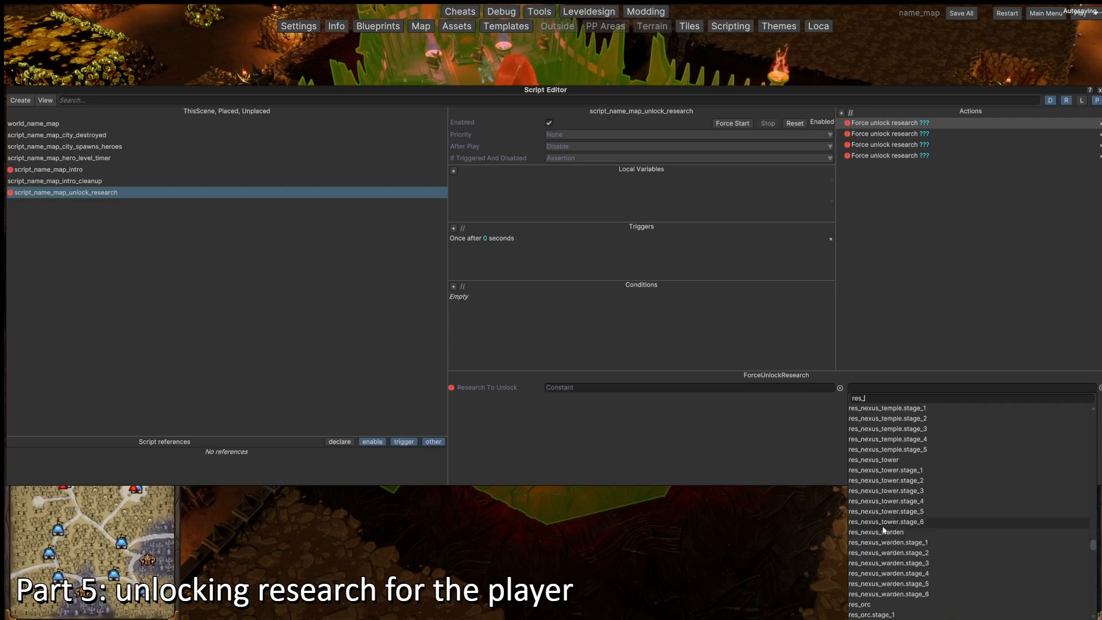
pyautogui.scroll(-15, 882, 528)
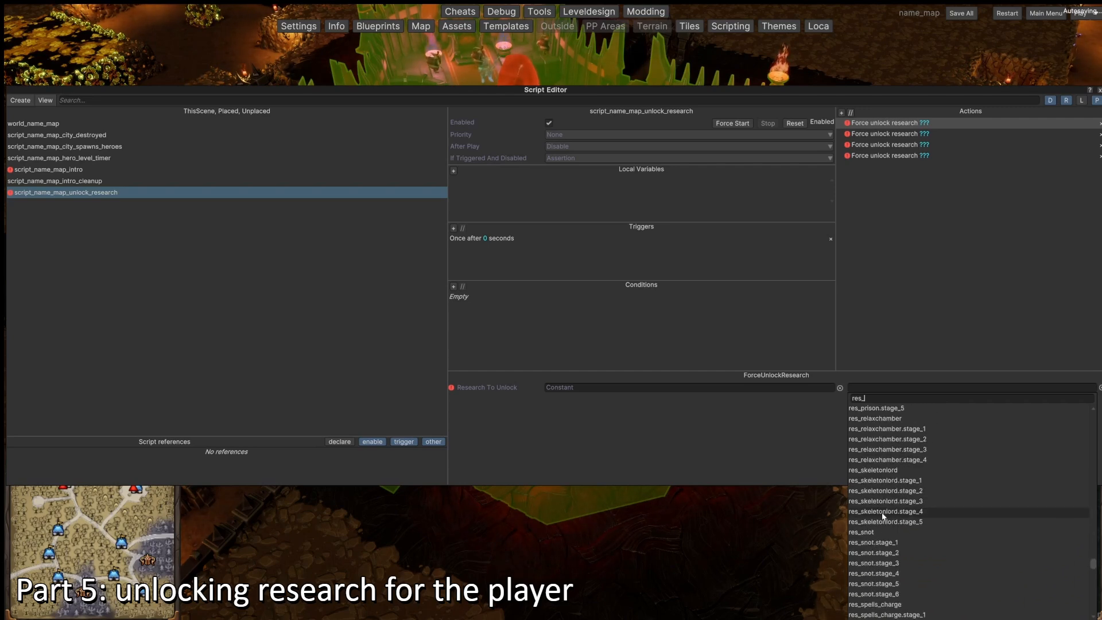
pyautogui.write('undead')
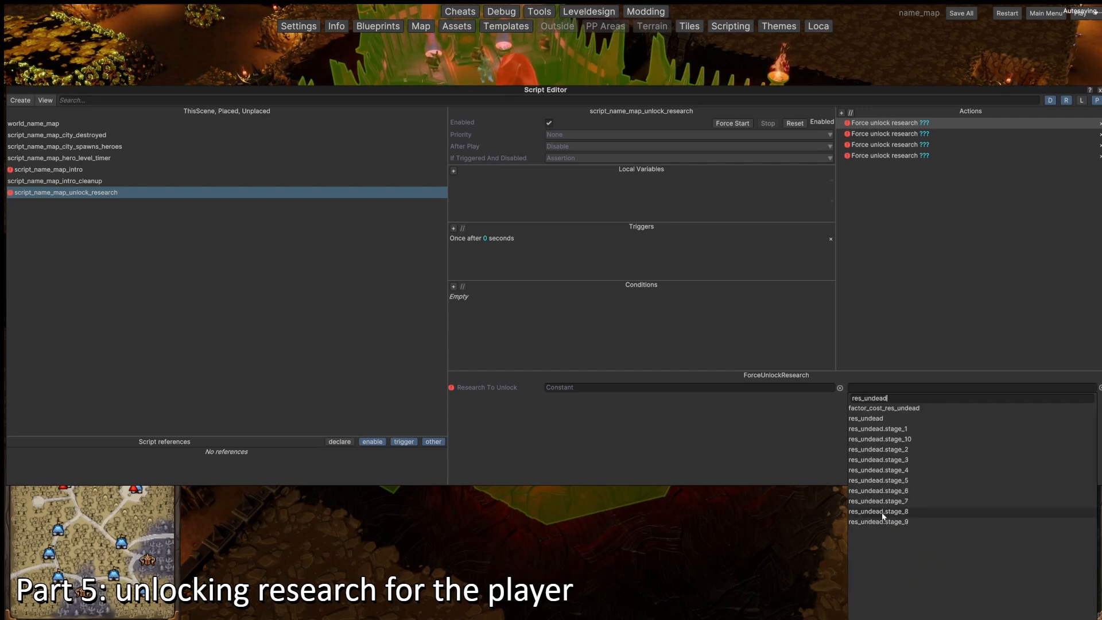
pyautogui.click(896, 428)
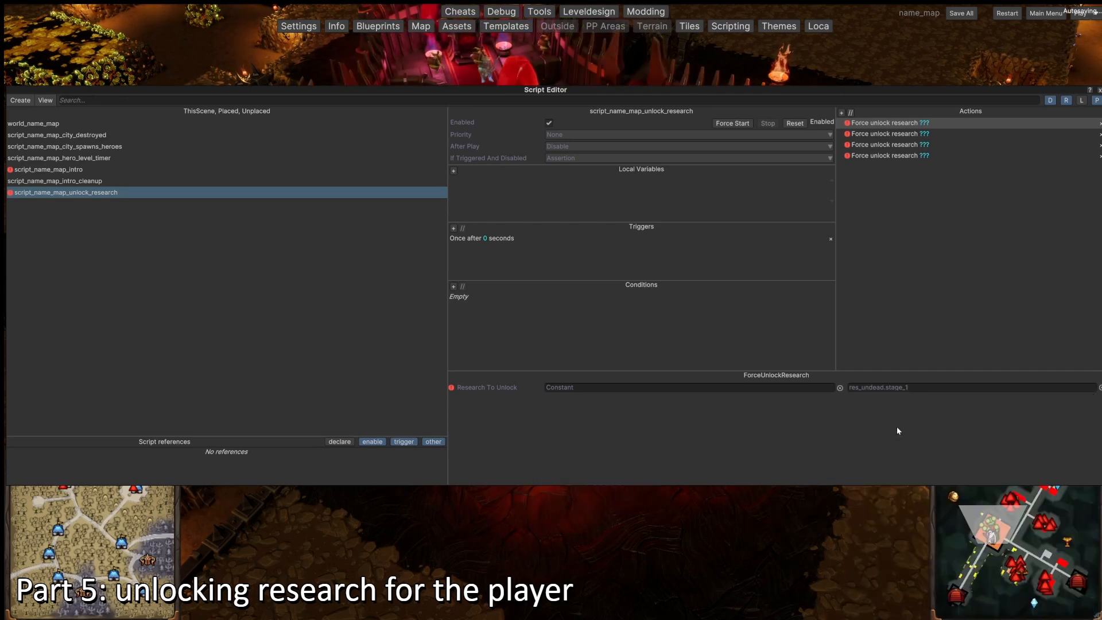
# Set the second and third ForceUnlockResearch actions to res_undead.stage_2 and res_undead.stage_3
pyautogui.click(913, 136)
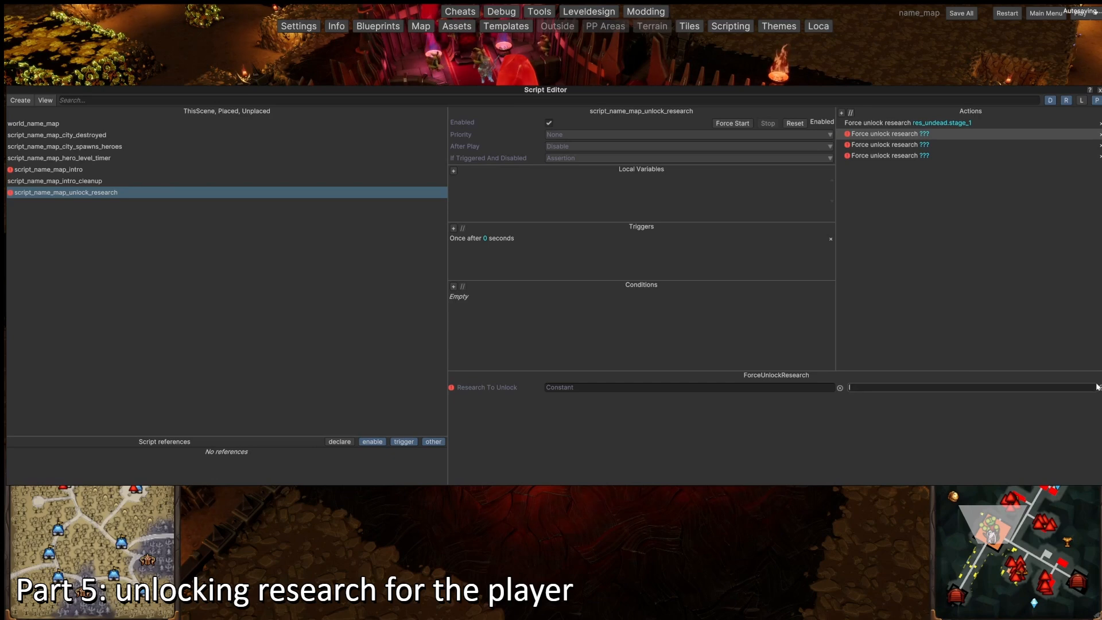
pyautogui.click(1088, 388)
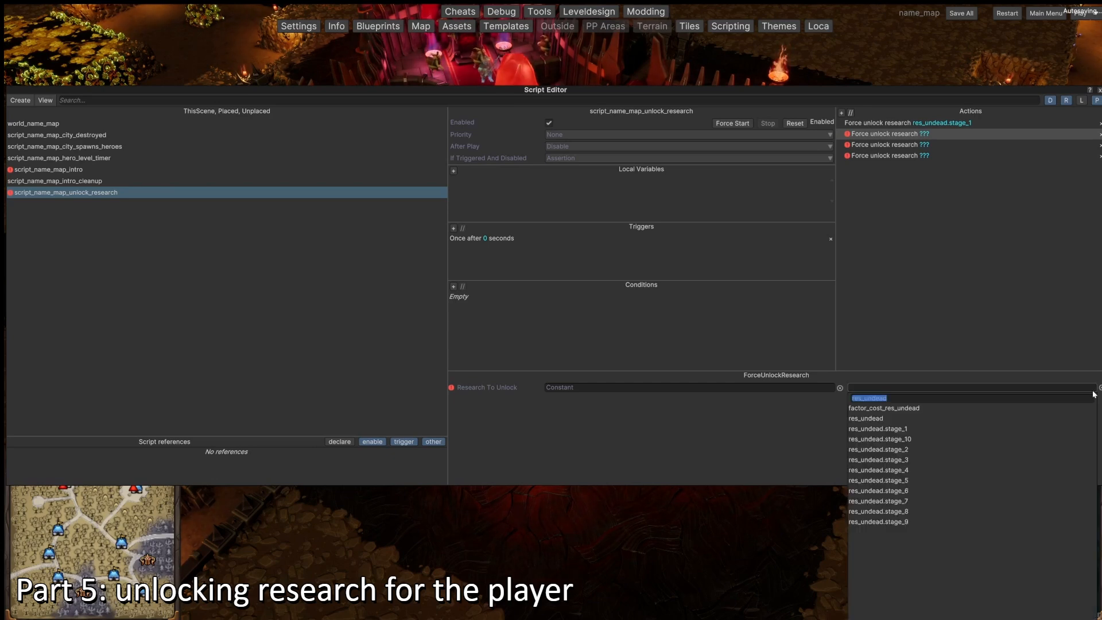
pyautogui.click(912, 451)
pyautogui.click(912, 145)
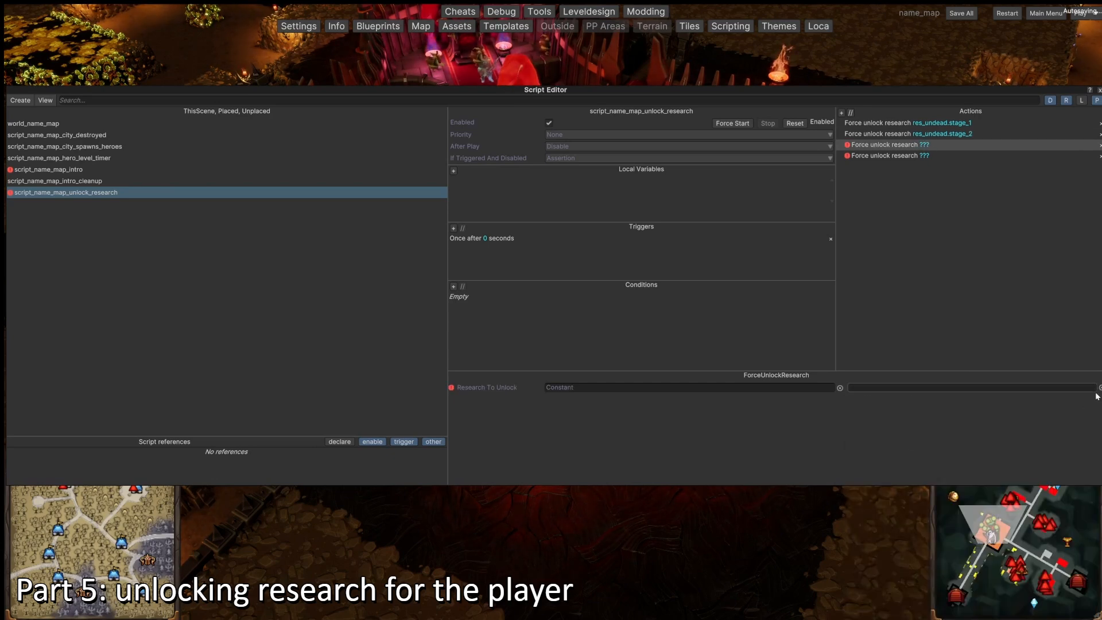
pyautogui.click(1088, 388)
pyautogui.click(914, 464)
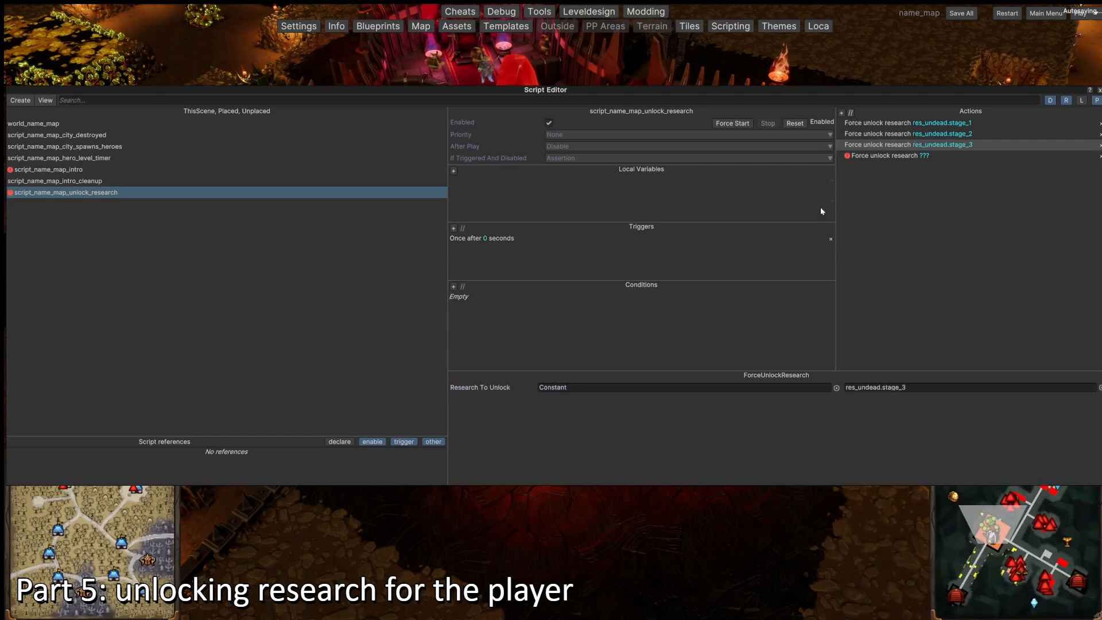
# Set the fourth ForceUnlockResearch action to res_prison.stage_1 and dismiss the research list
pyautogui.click(927, 154)
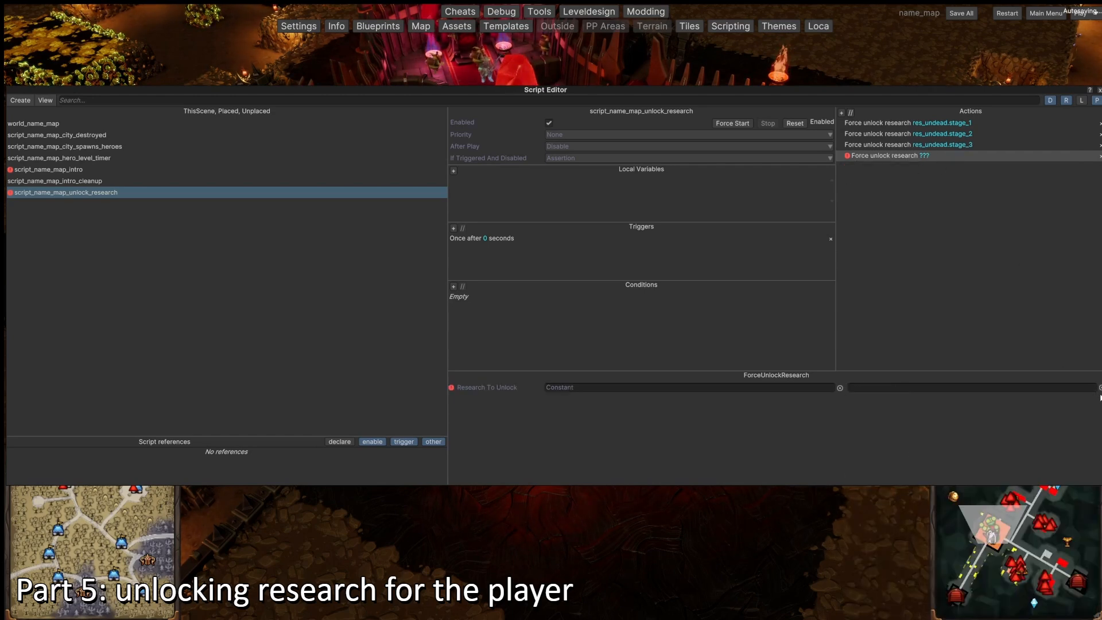
pyautogui.click(1099, 388)
pyautogui.write('res_')
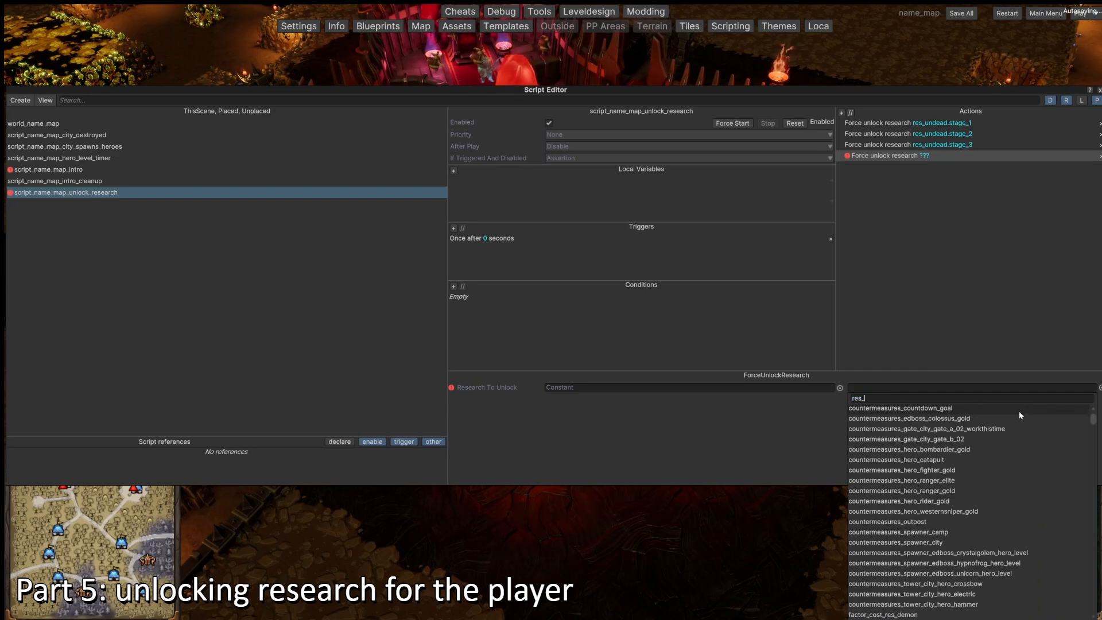
pyautogui.write('prison')
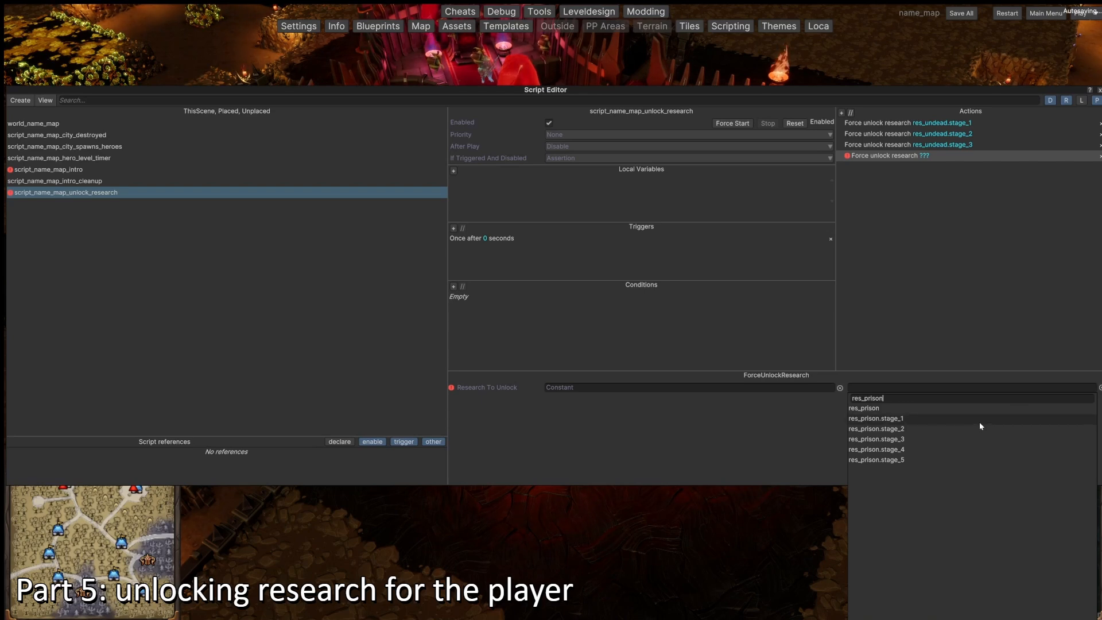
pyautogui.click(981, 422)
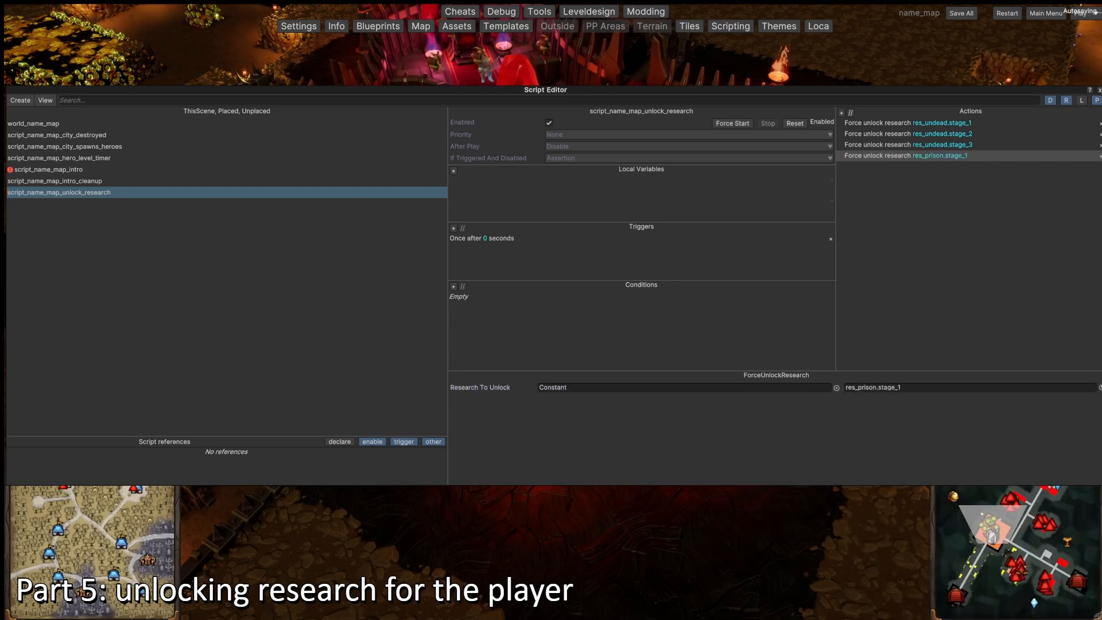
pyautogui.click(1098, 388)
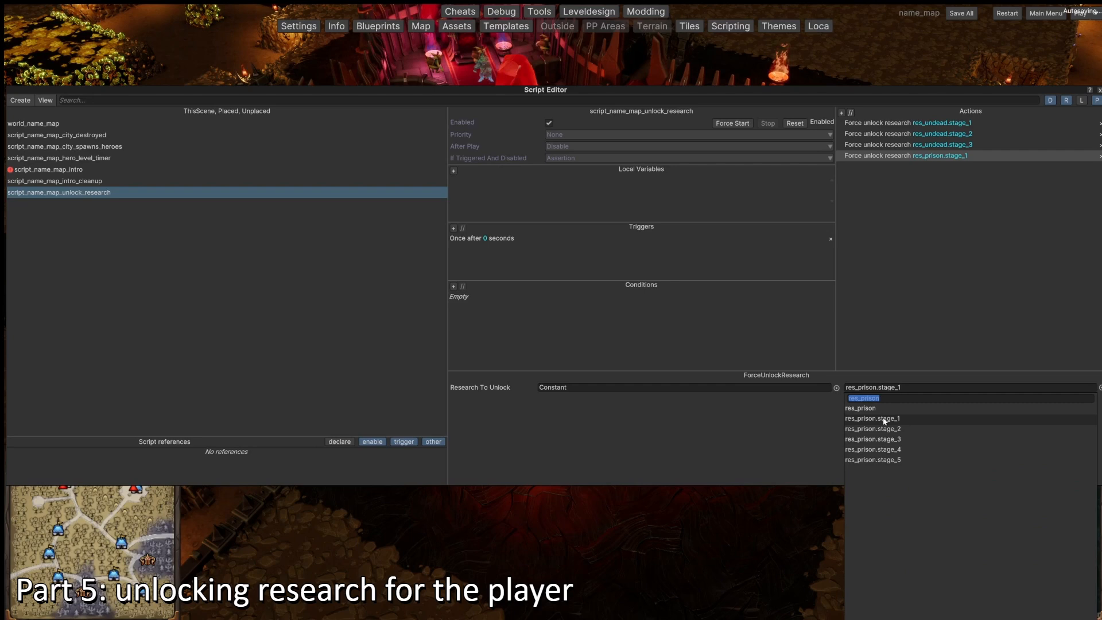
pyautogui.click(799, 421)
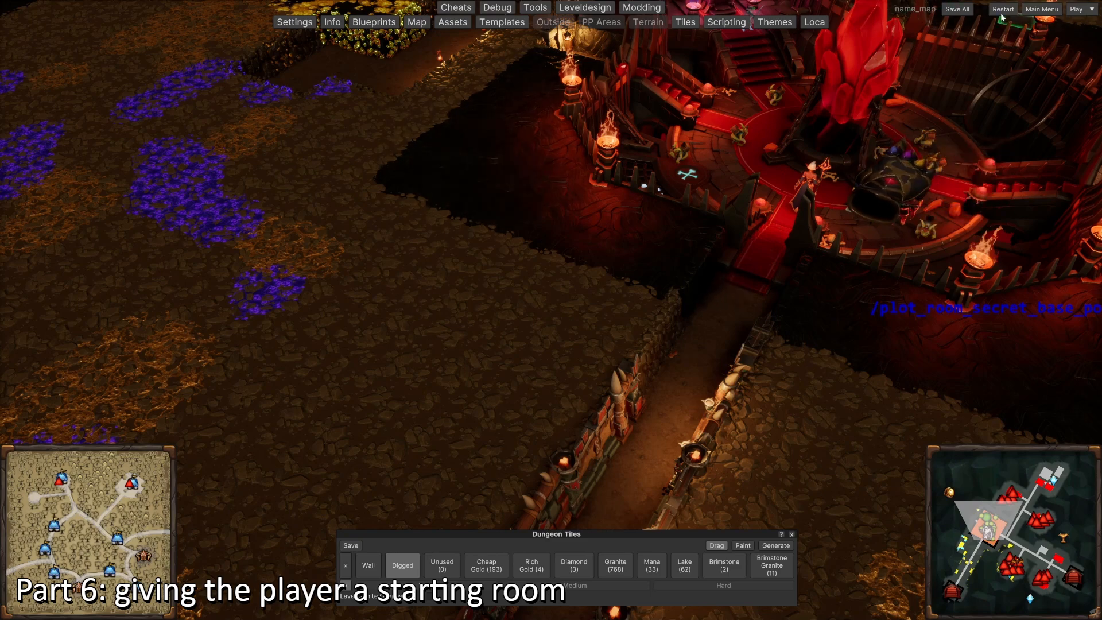
# Playtest the map without saving and examine the research screen, including the Horde's potion research
pyautogui.click(1073, 10)
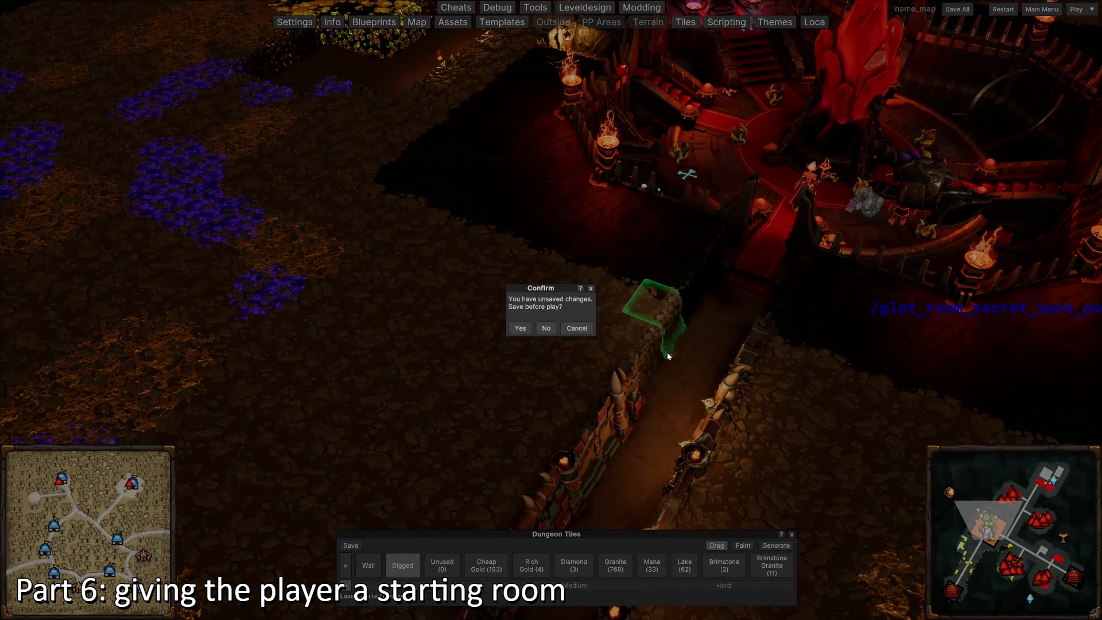
pyautogui.click(545, 325)
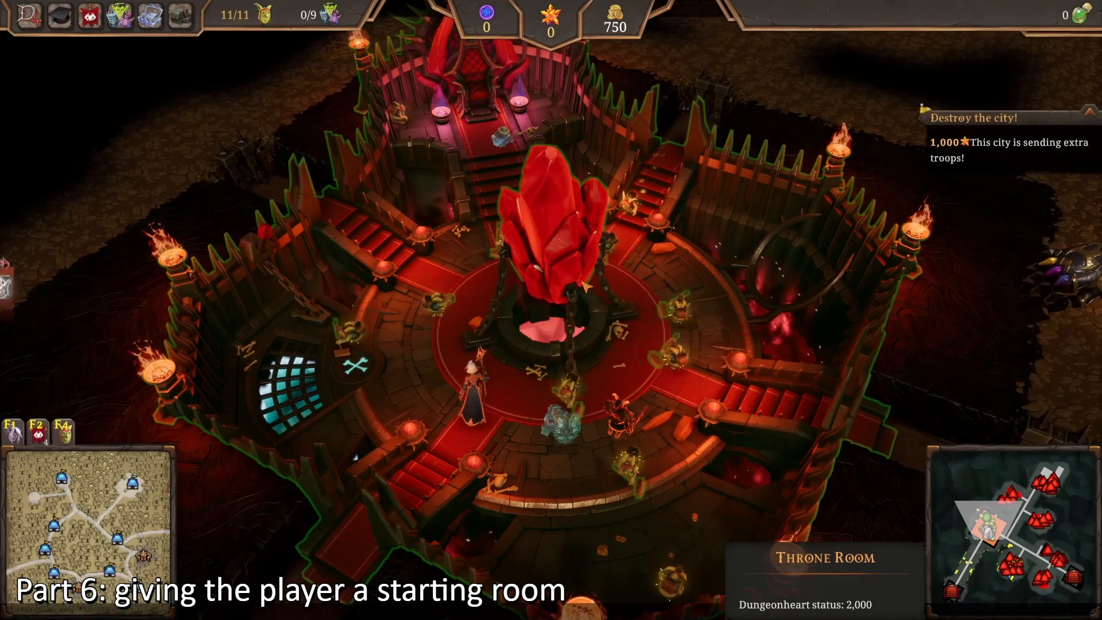
pyautogui.press('F1')
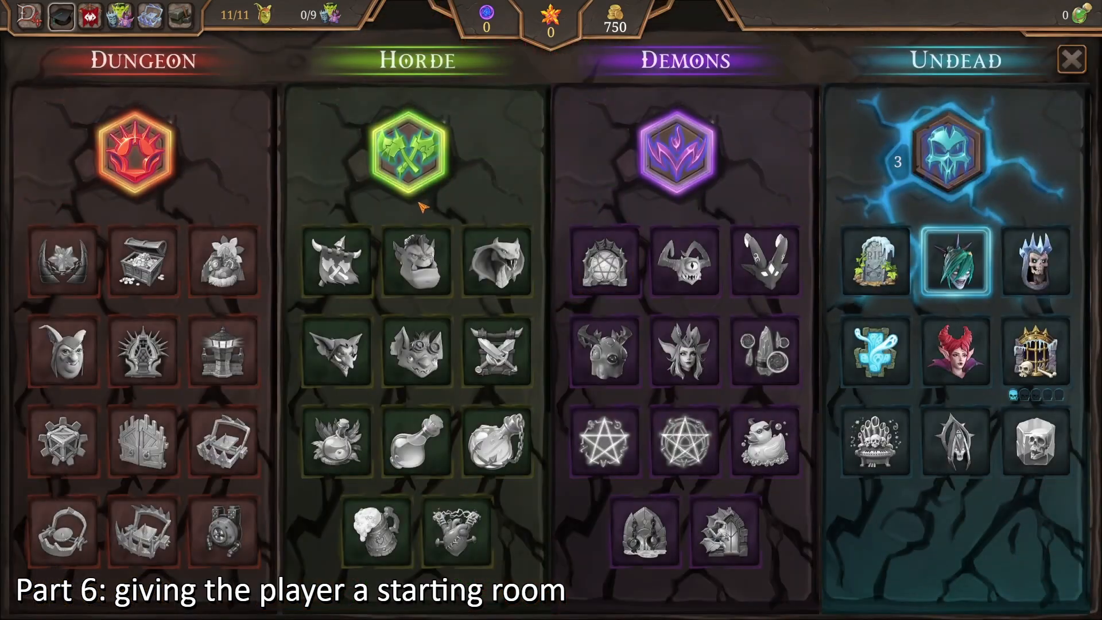
pyautogui.moveTo(372, 423)
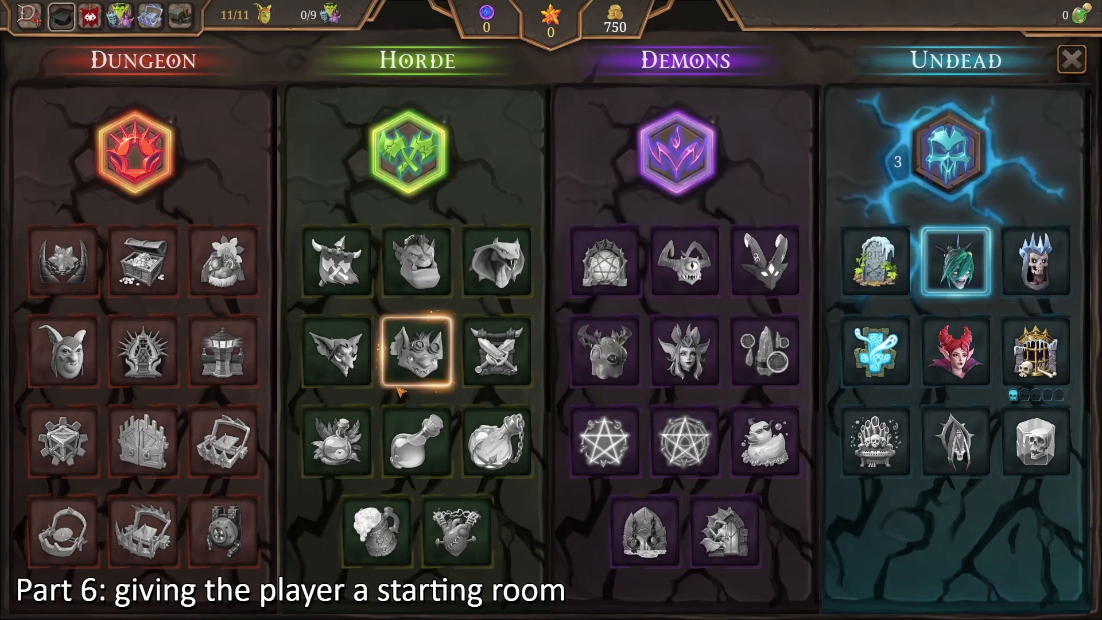
pyautogui.moveTo(337, 436)
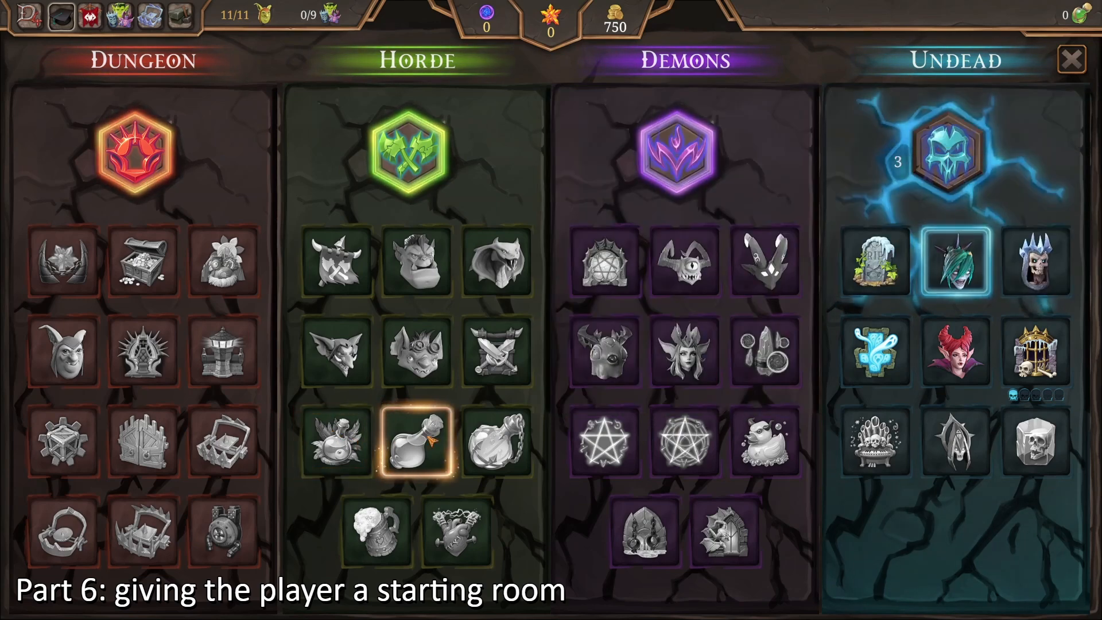
pyautogui.moveTo(430, 441)
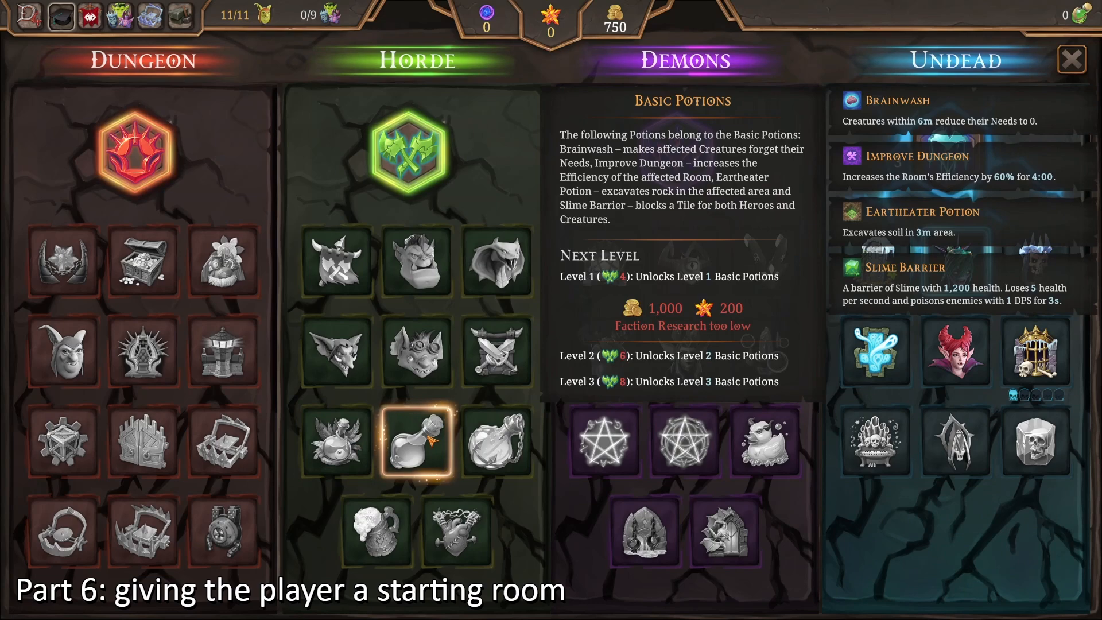
pyautogui.moveTo(506, 447)
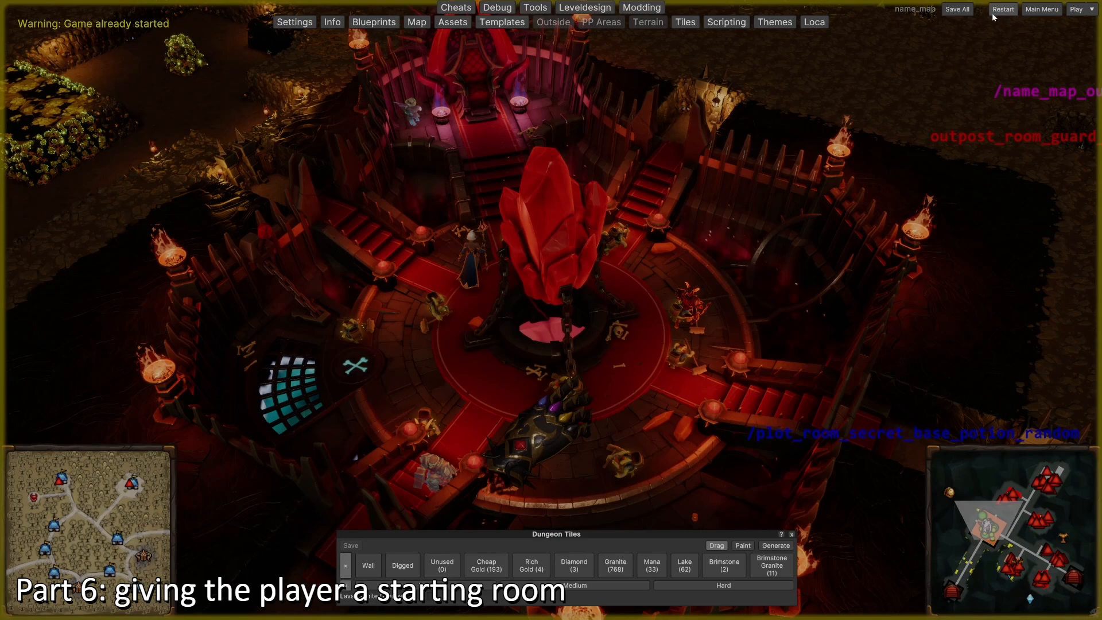
# Restart the map after the playtest and open the Localization window near the throne room's corridor
pyautogui.click(994, 13)
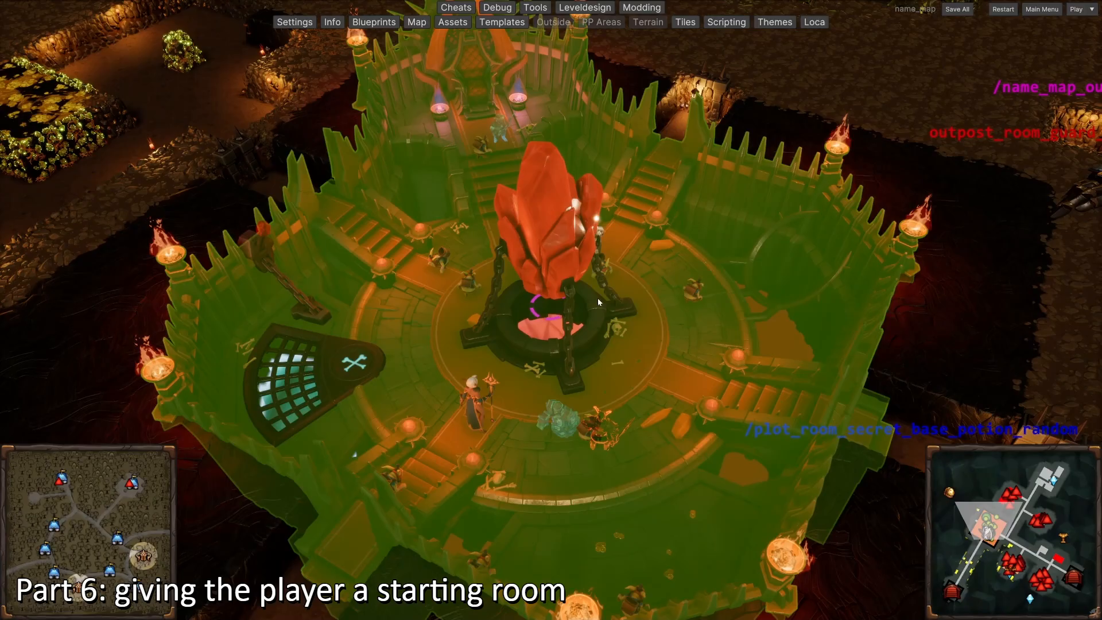
pyautogui.press('a')
pyautogui.press('s')
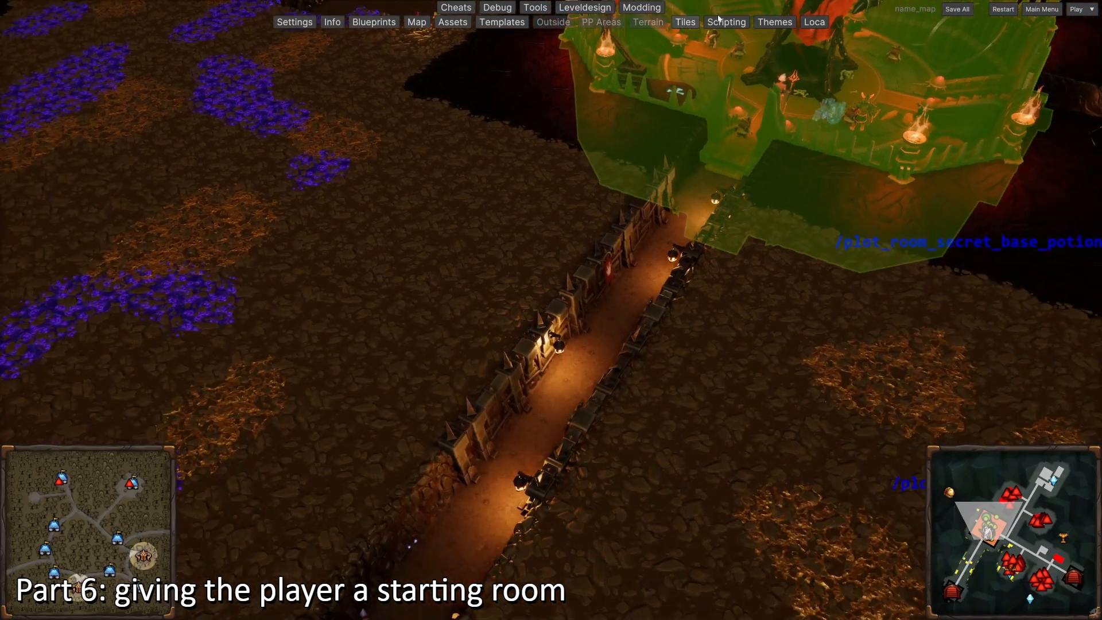
pyautogui.click(816, 22)
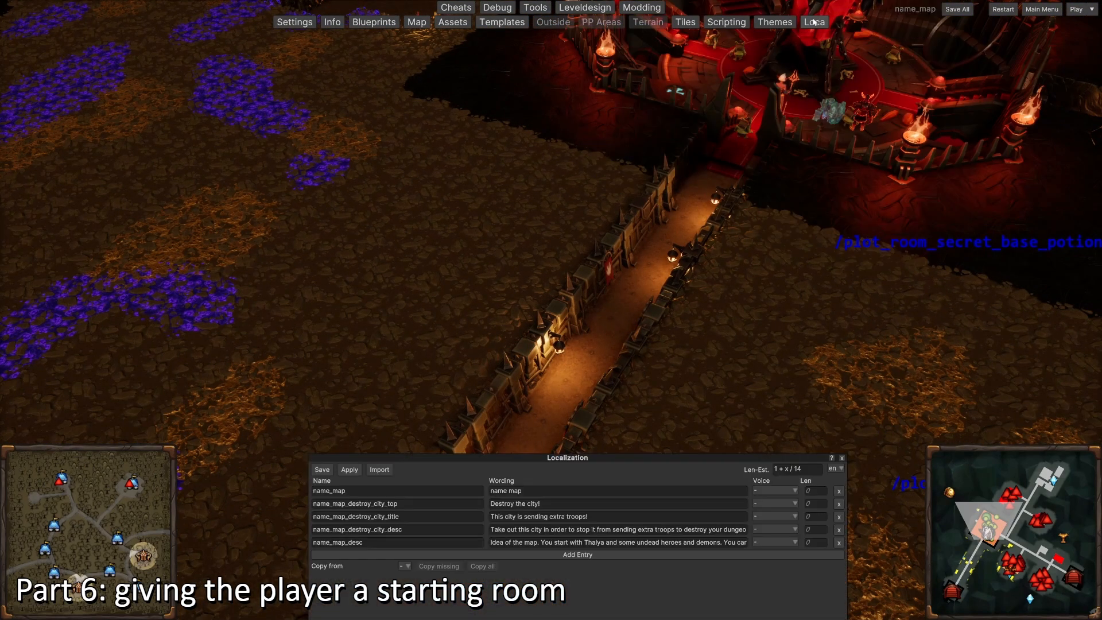
# Add a fifth ForceUnlockResearch action to the script_name_map_unlock_research script
pyautogui.click(816, 21)
pyautogui.click(726, 22)
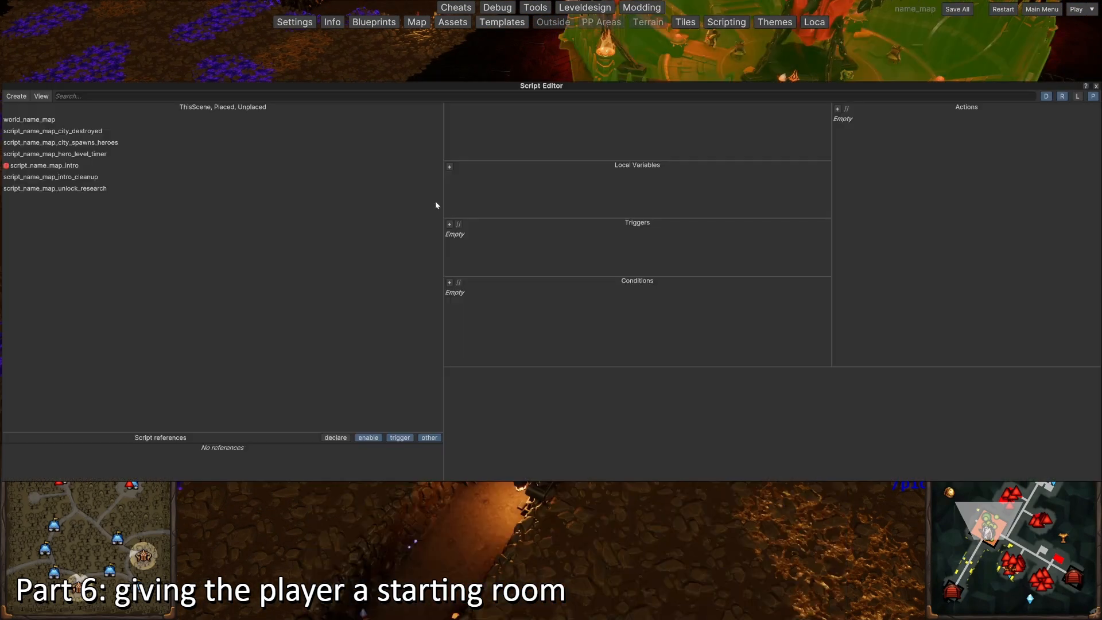
pyautogui.click(111, 189)
pyautogui.click(838, 108)
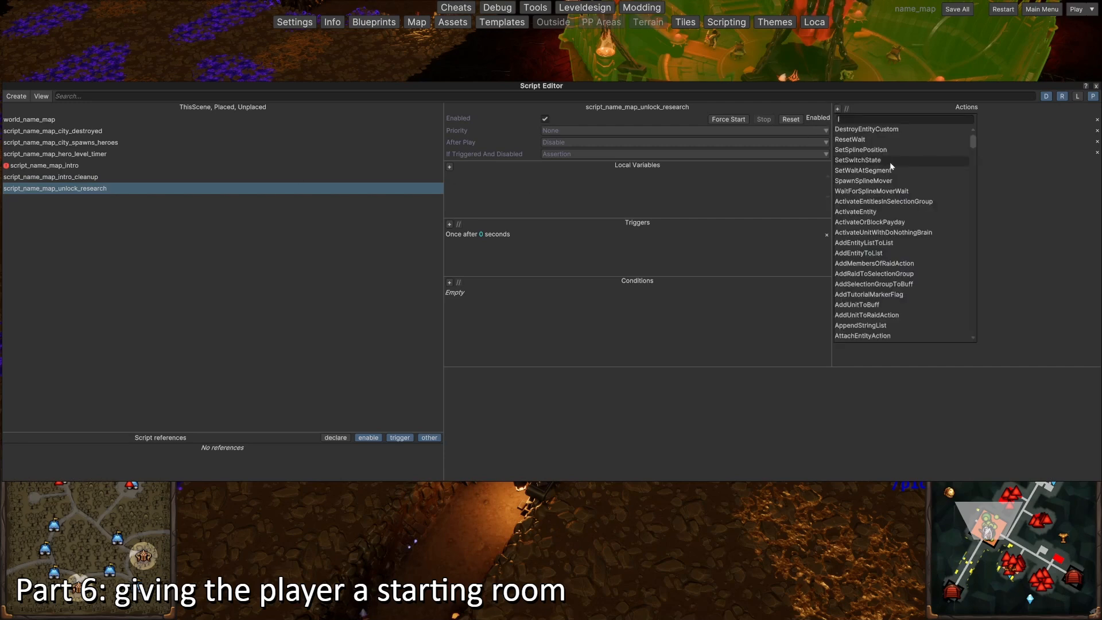
pyautogui.write('`f')
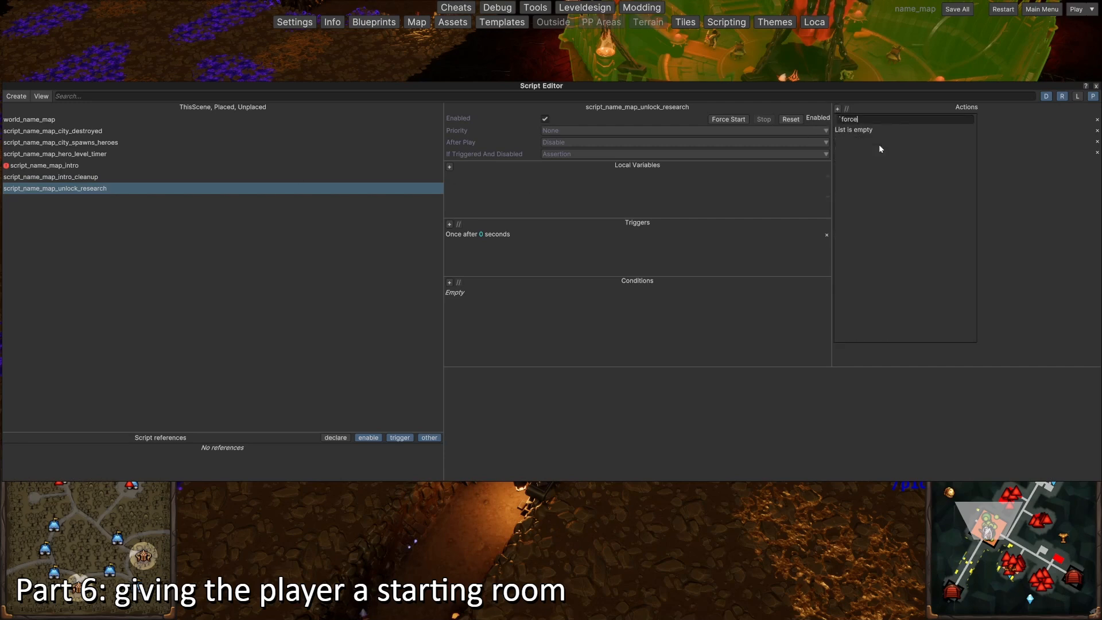
pyautogui.write('orc')
pyautogui.press('BackSpace')
pyautogui.press('BackSpace')
pyautogui.press('BackSpace')
pyautogui.press('BackSpace')
pyautogui.press('BackSpace')
pyautogui.write('force')
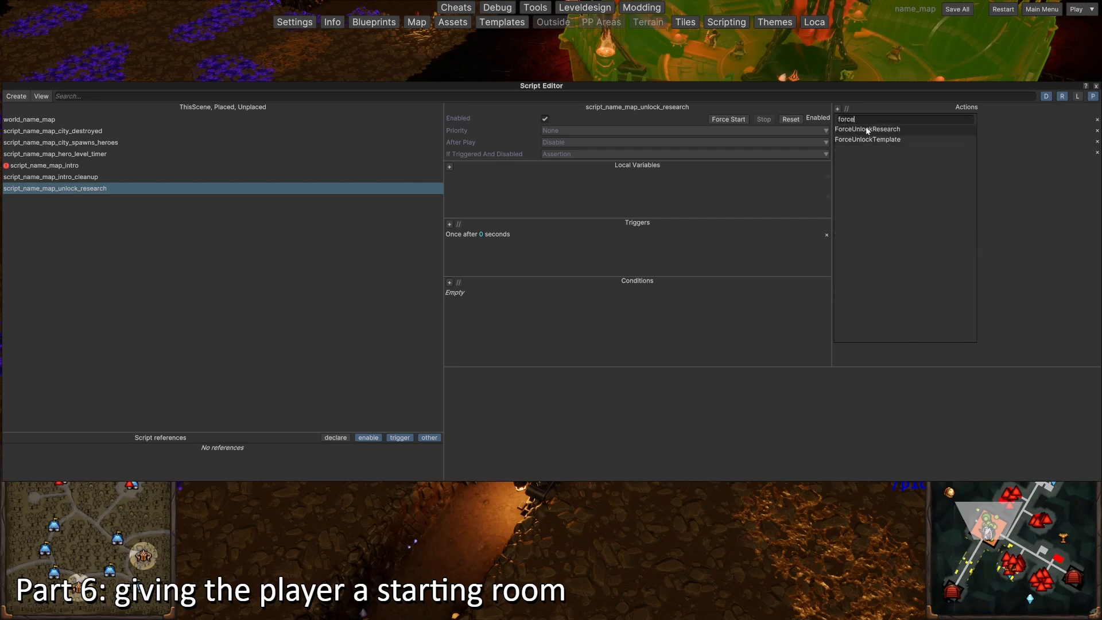
pyautogui.click(878, 129)
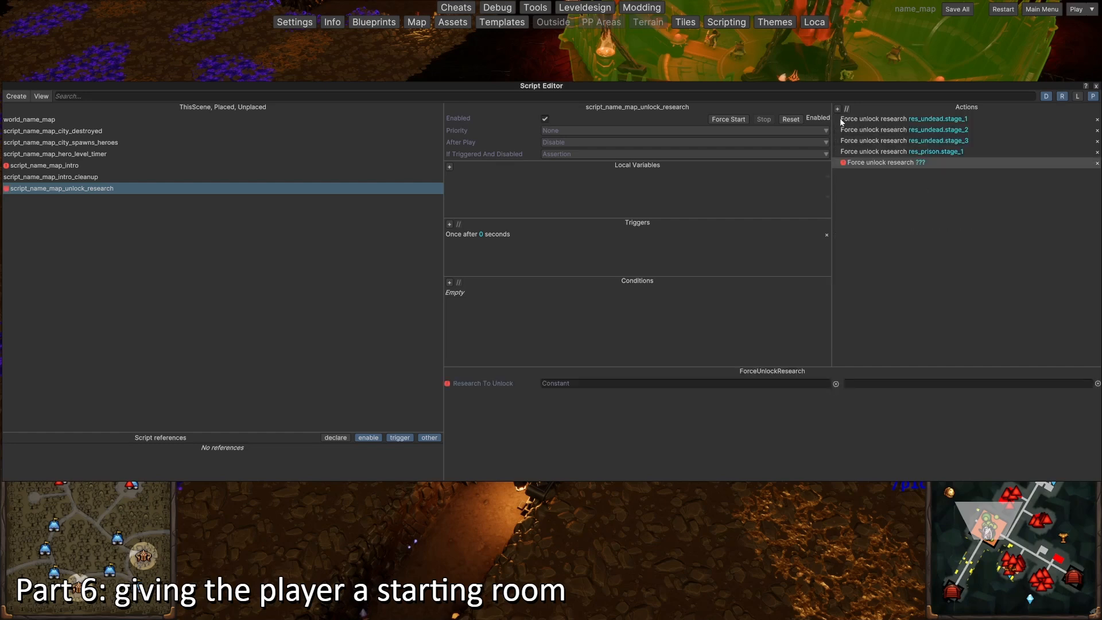
# Add five more empty ForceUnlockResearch actions, keeping them all at the end of the script's action list
pyautogui.click(838, 109)
pyautogui.click(879, 131)
pyautogui.click(838, 109)
pyautogui.click(838, 109)
pyautogui.click(837, 109)
pyautogui.click(838, 110)
pyautogui.click(839, 118)
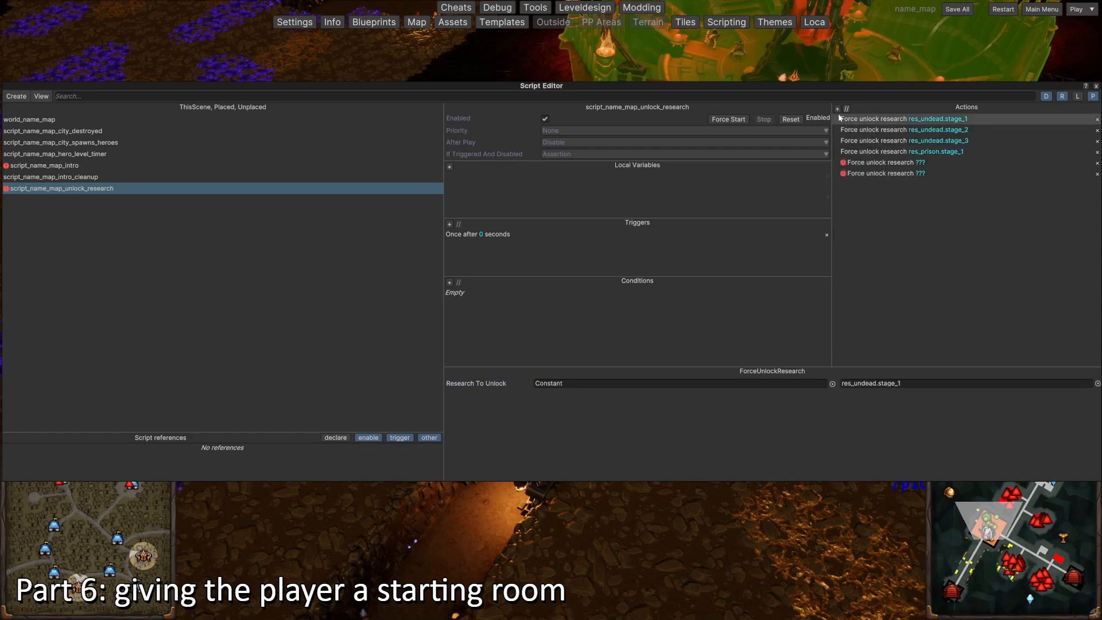
pyautogui.click(839, 108)
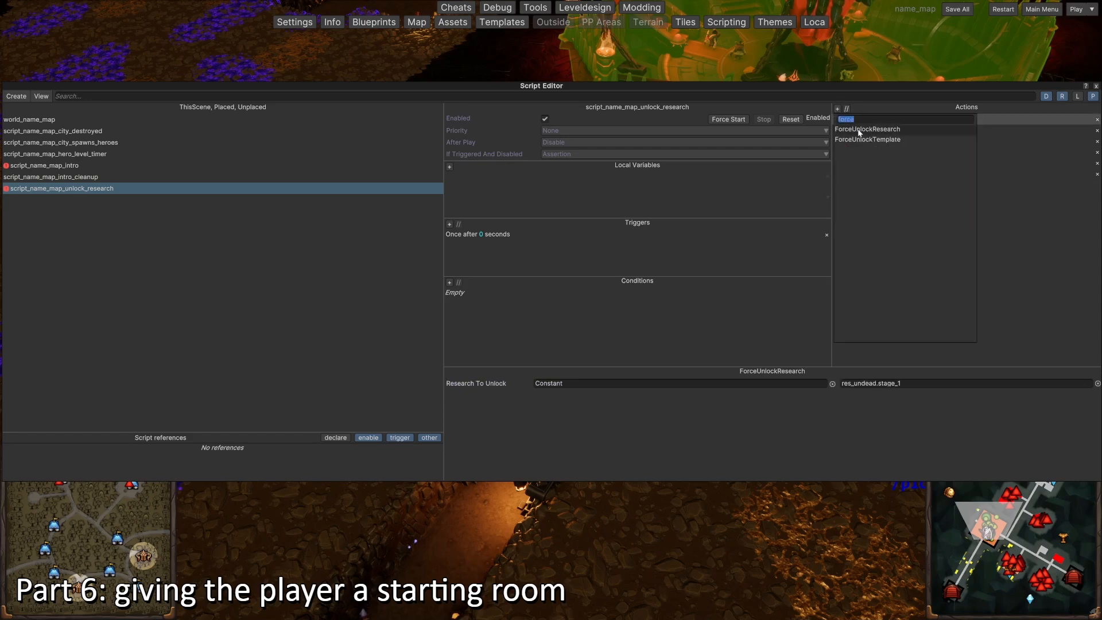
pyautogui.click(884, 132)
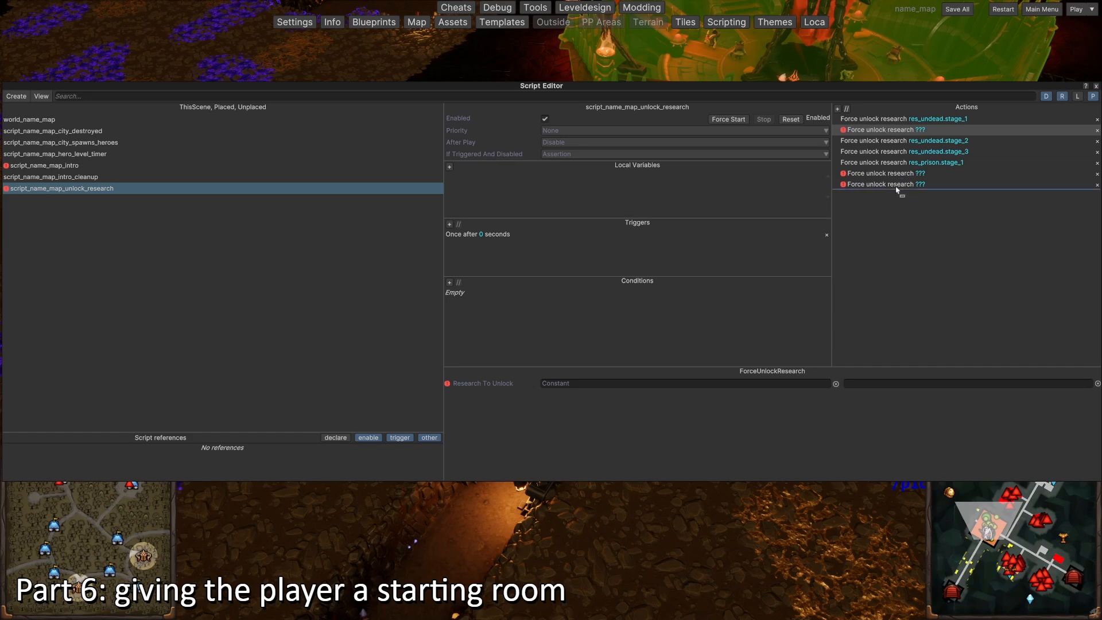
pyautogui.moveTo(897, 190); pyautogui.dragTo(894, 187)
pyautogui.click(837, 109)
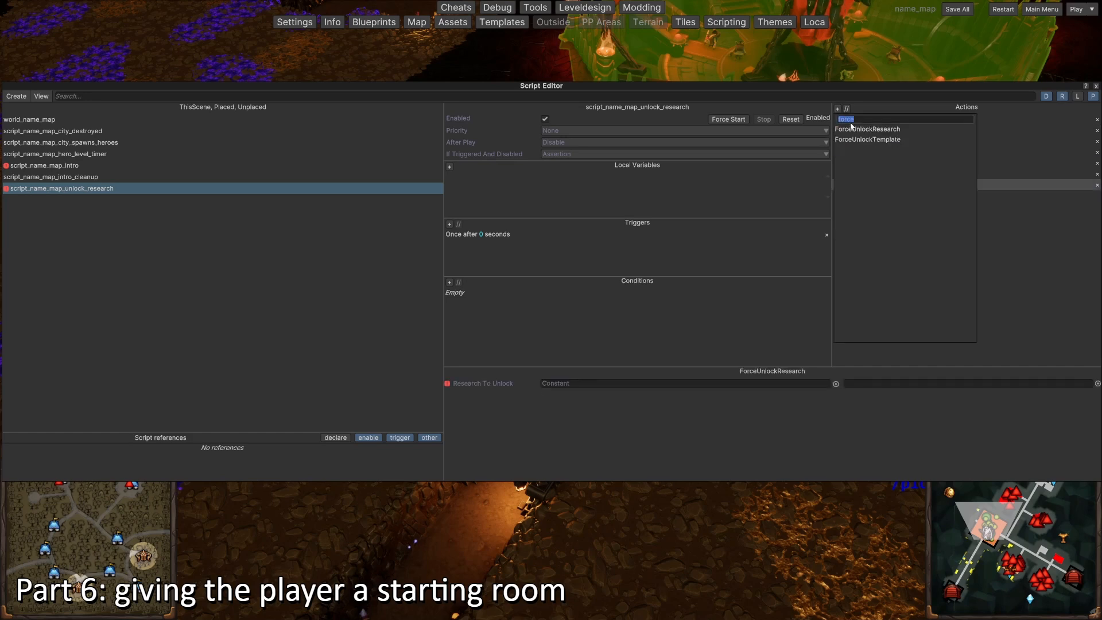
pyautogui.click(849, 129)
pyautogui.click(839, 108)
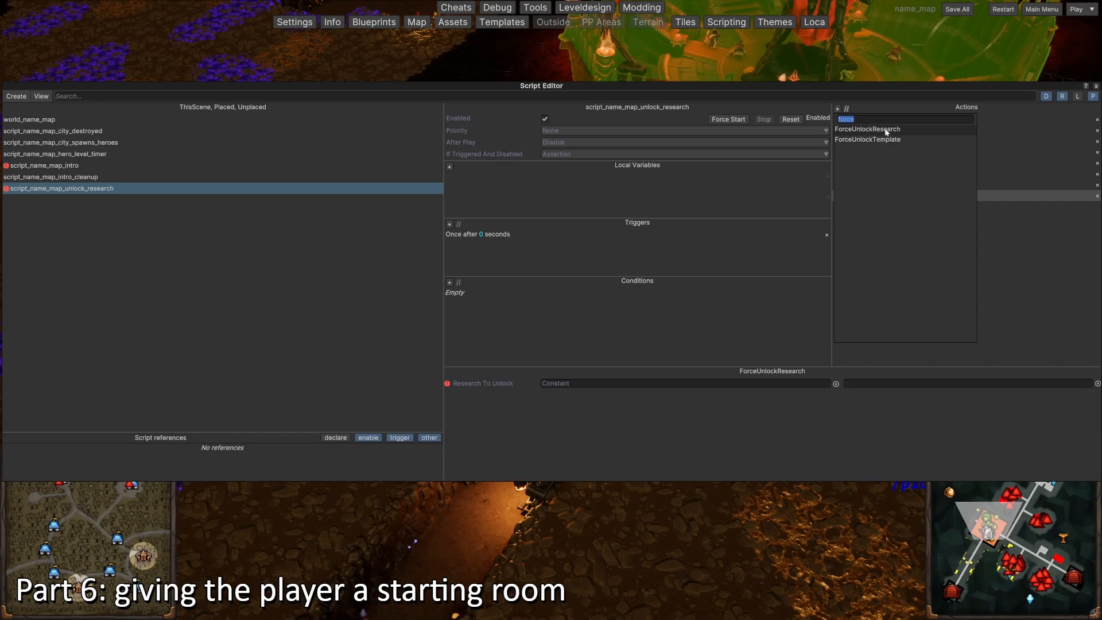
pyautogui.click(887, 130)
pyautogui.click(837, 109)
pyautogui.click(888, 130)
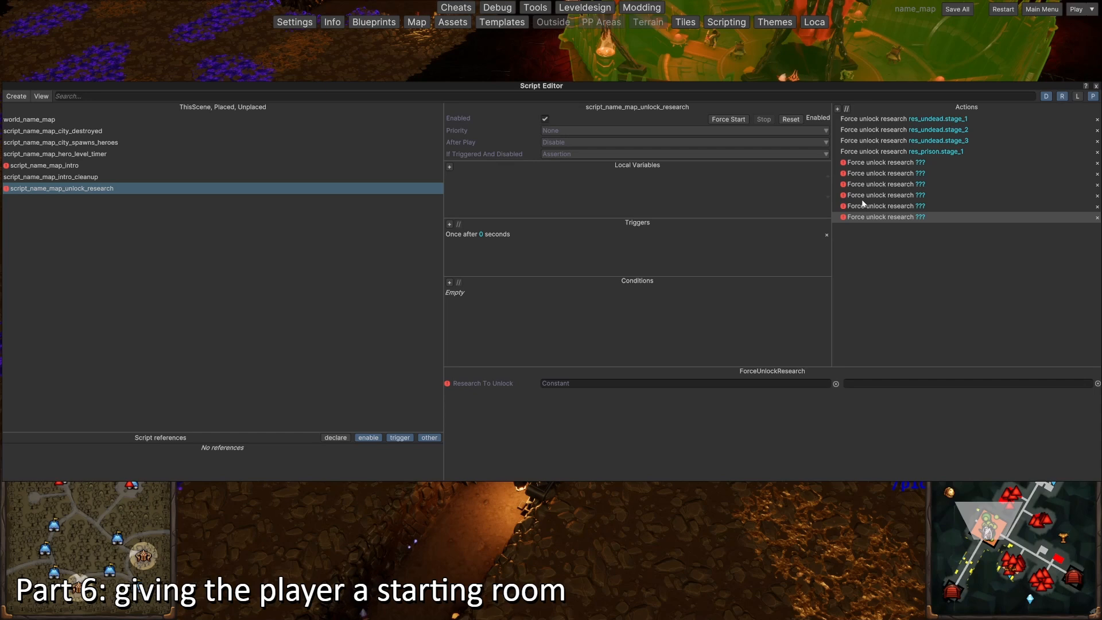
# Set the first empty ForceUnlockResearch action to res_horde.stage_1
pyautogui.click(893, 164)
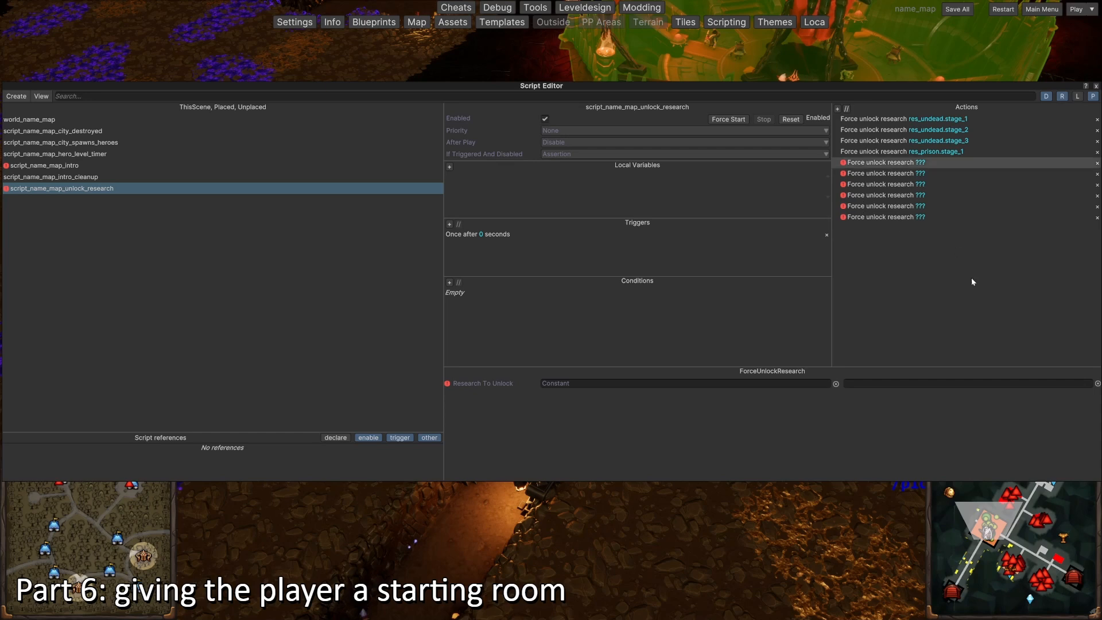
pyautogui.click(1091, 384)
pyautogui.write('res_')
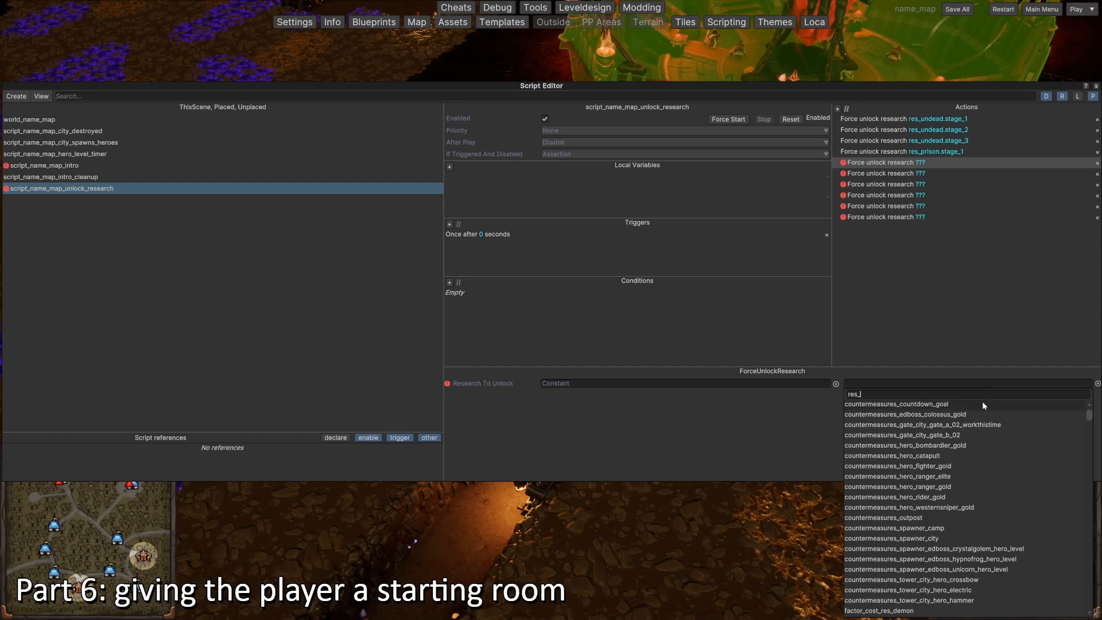
pyautogui.write('horde')
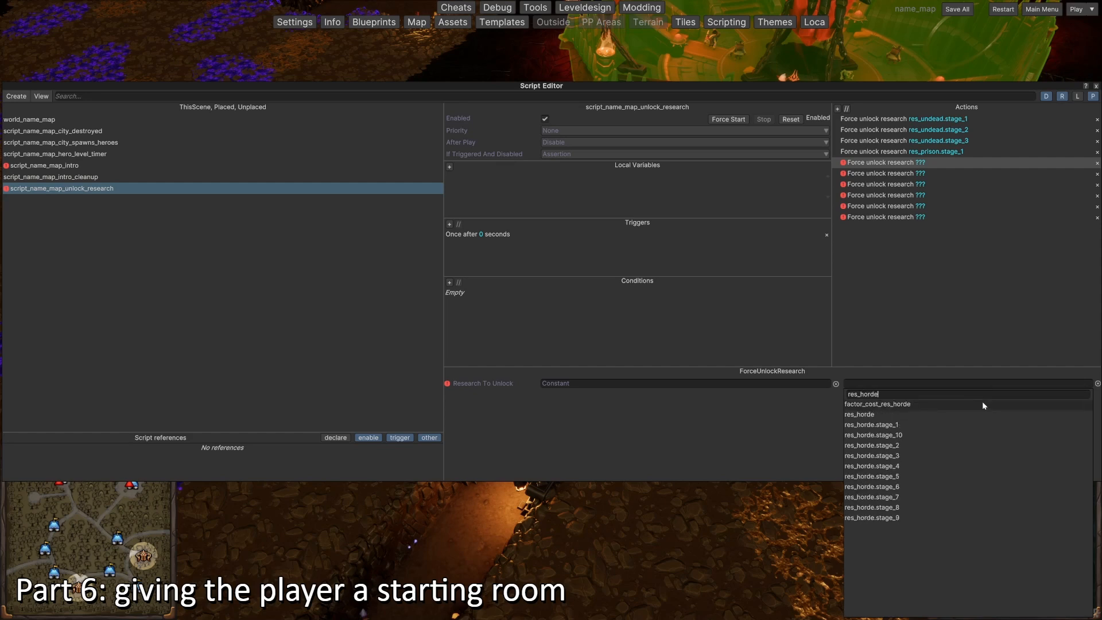
pyautogui.click(886, 426)
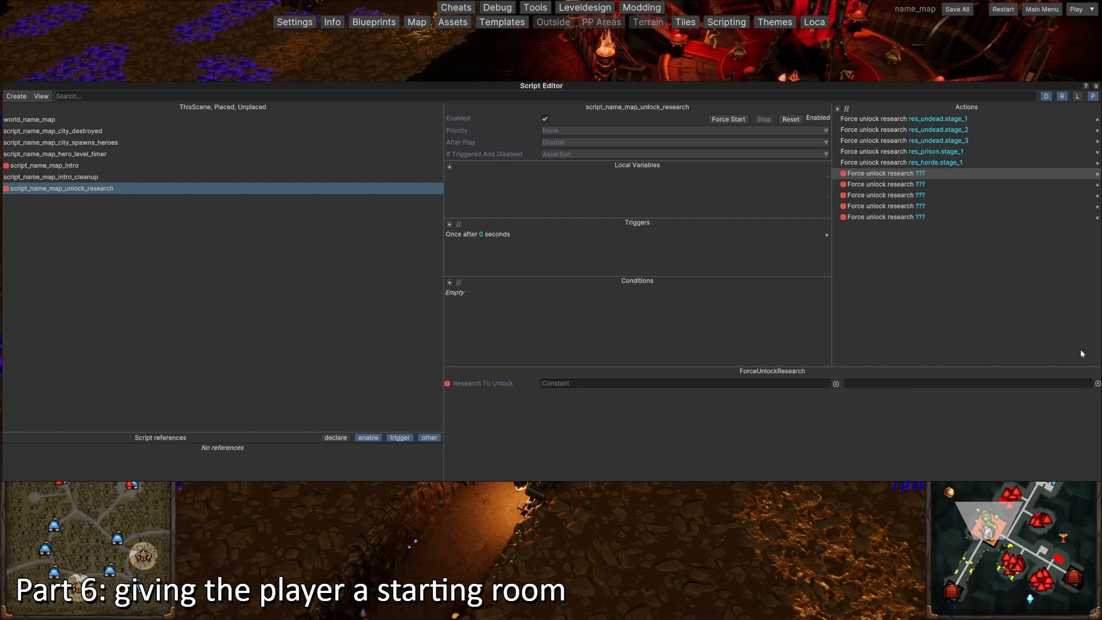
# Set the next three empty ForceUnlockResearch actions to res_horde.stage_2, res_horde.stage_3 and res_horde.stage_4
pyautogui.click(1093, 385)
pyautogui.click(912, 443)
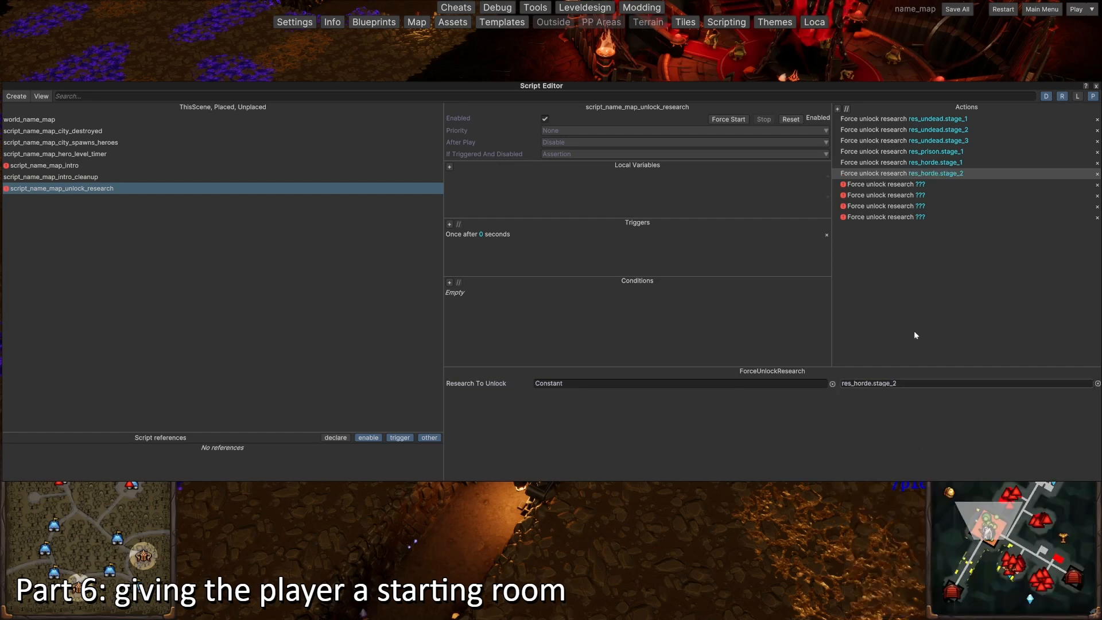
pyautogui.click(1093, 384)
pyautogui.click(907, 460)
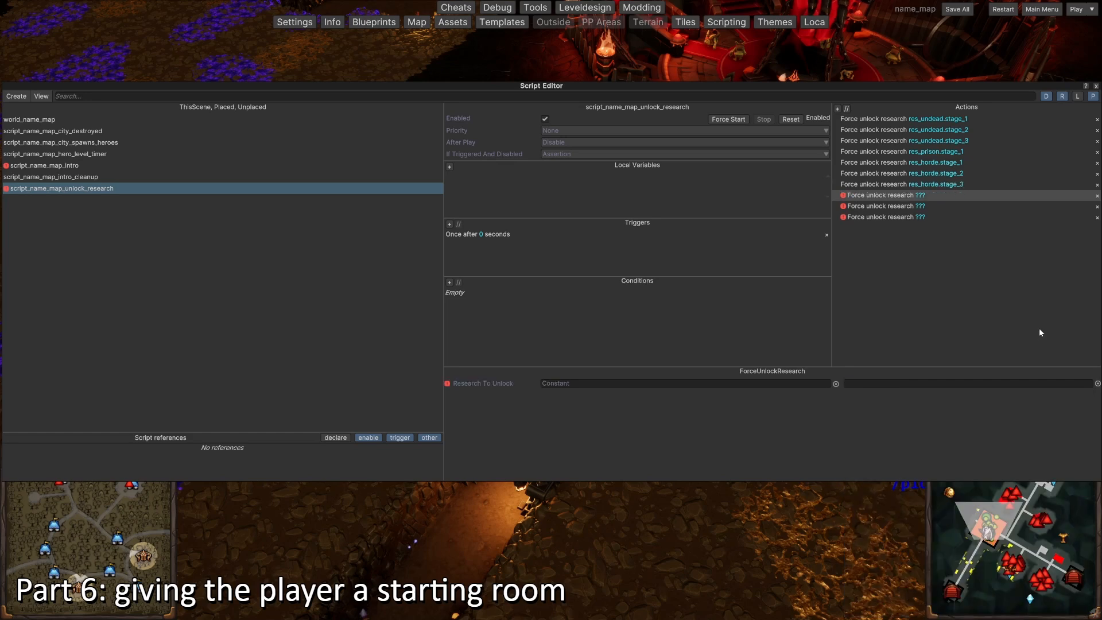
pyautogui.click(1097, 384)
pyautogui.click(913, 468)
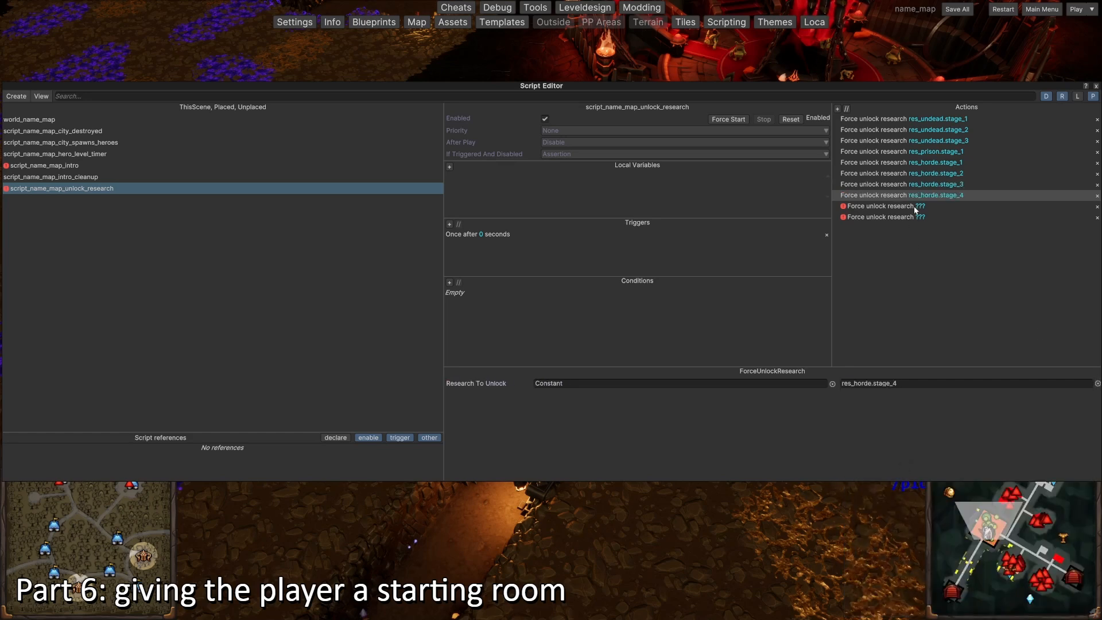
# Look through the potion research entries and set the ninth ForceUnlockResearch action to res_potionlodge.stage_1
pyautogui.click(1097, 384)
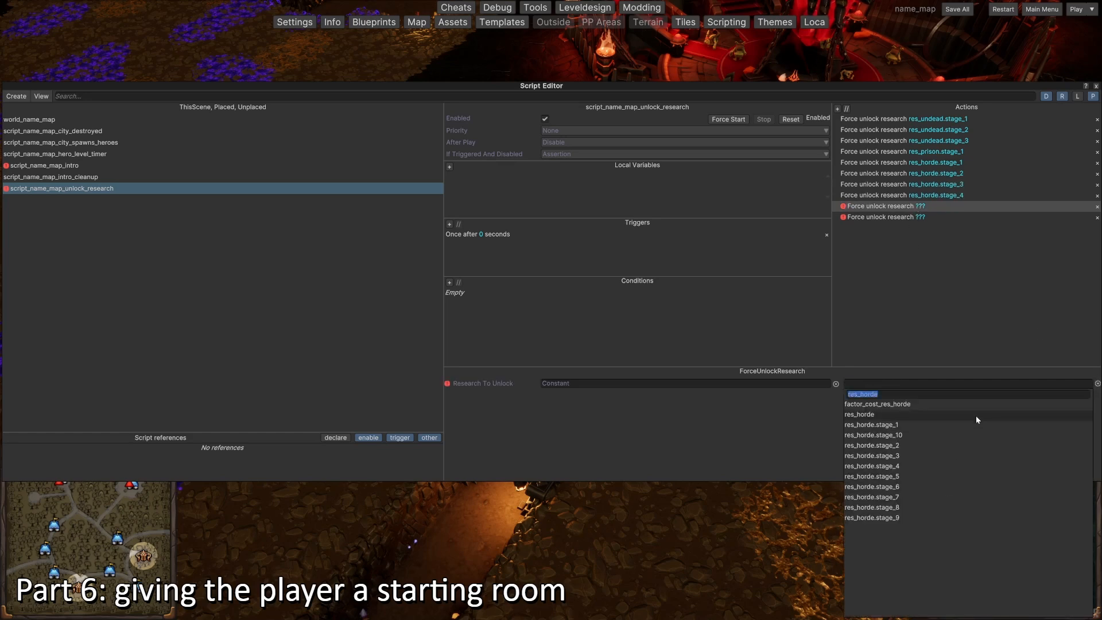
pyautogui.write('p')
pyautogui.press('BackSpace')
pyautogui.write('res_')
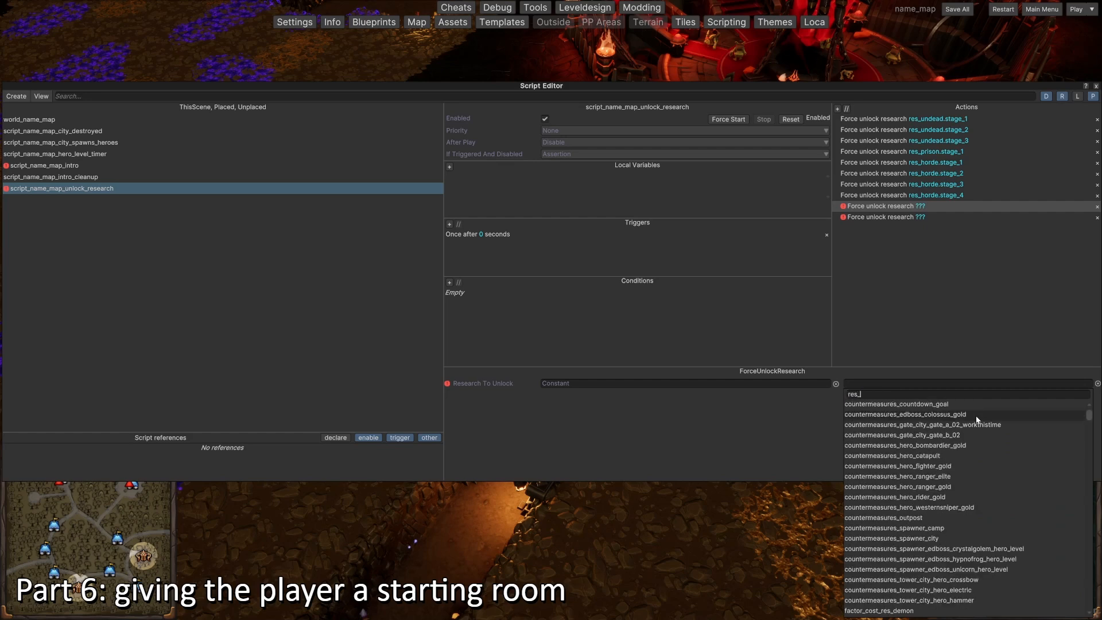
pyautogui.write('pot')
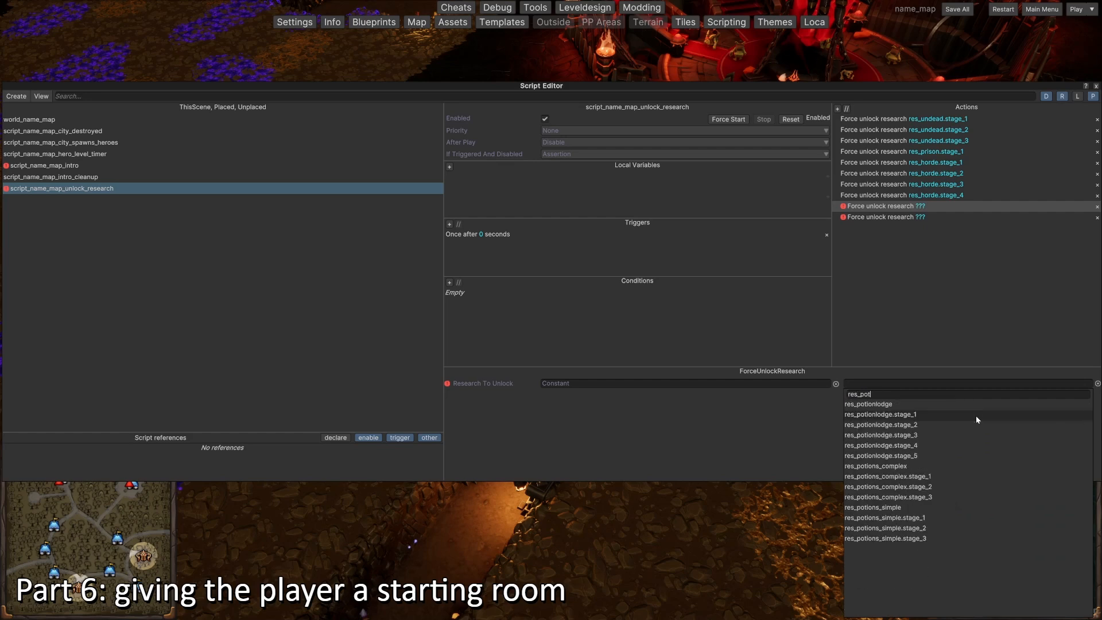
pyautogui.press('BackSpace')
pyautogui.press('BackSpace')
pyautogui.scroll(-10, 965, 427)
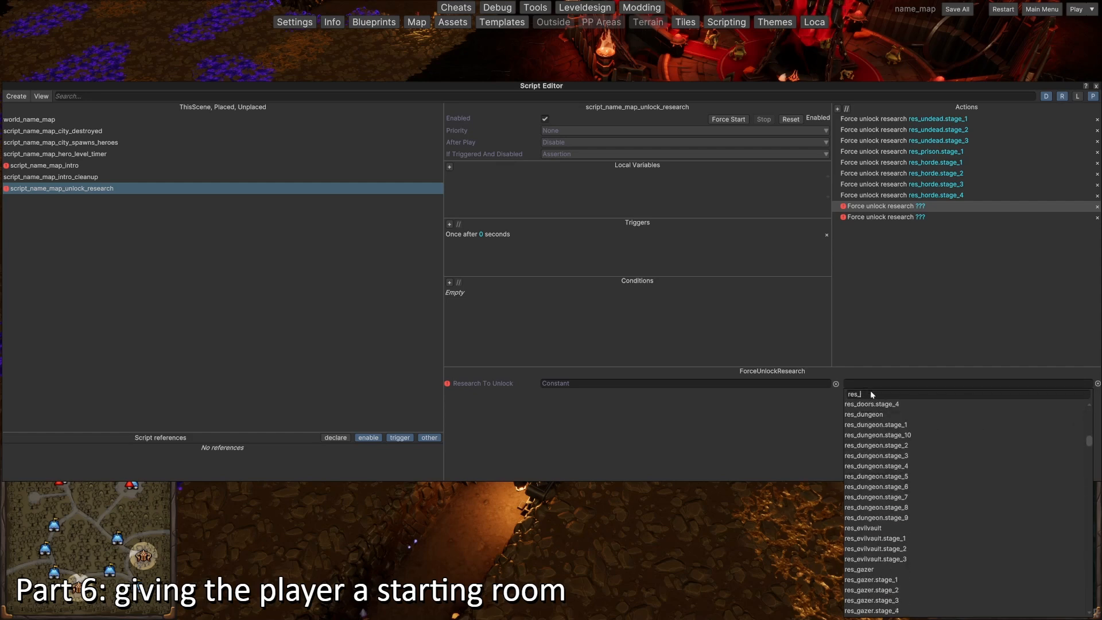
pyautogui.scroll(-7, 884, 463)
pyautogui.scroll(-10, 883, 464)
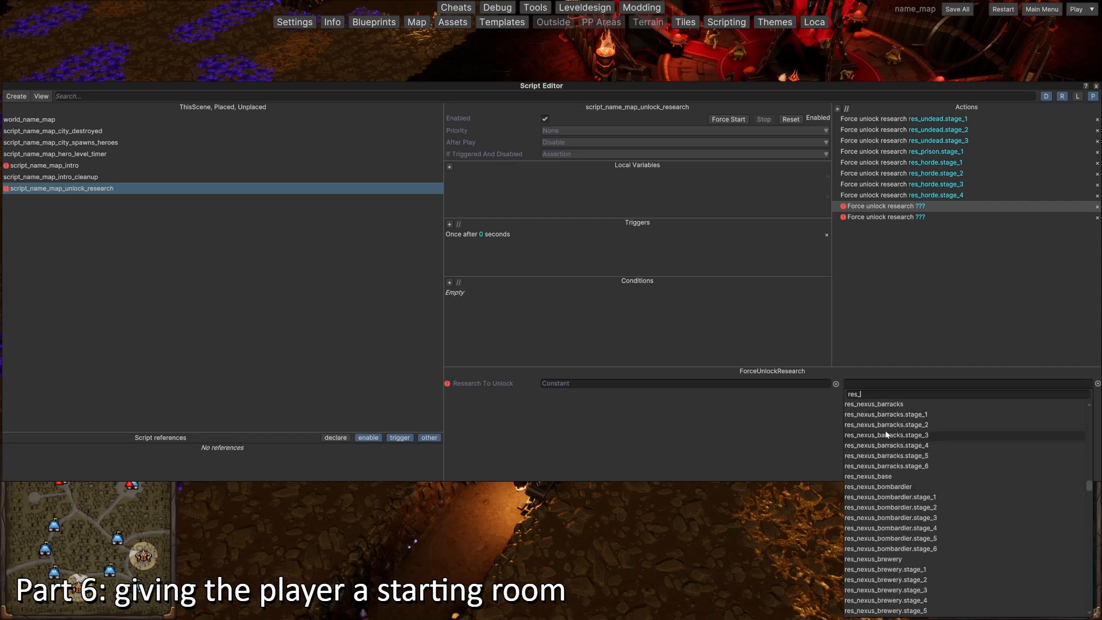
pyautogui.write('pot')
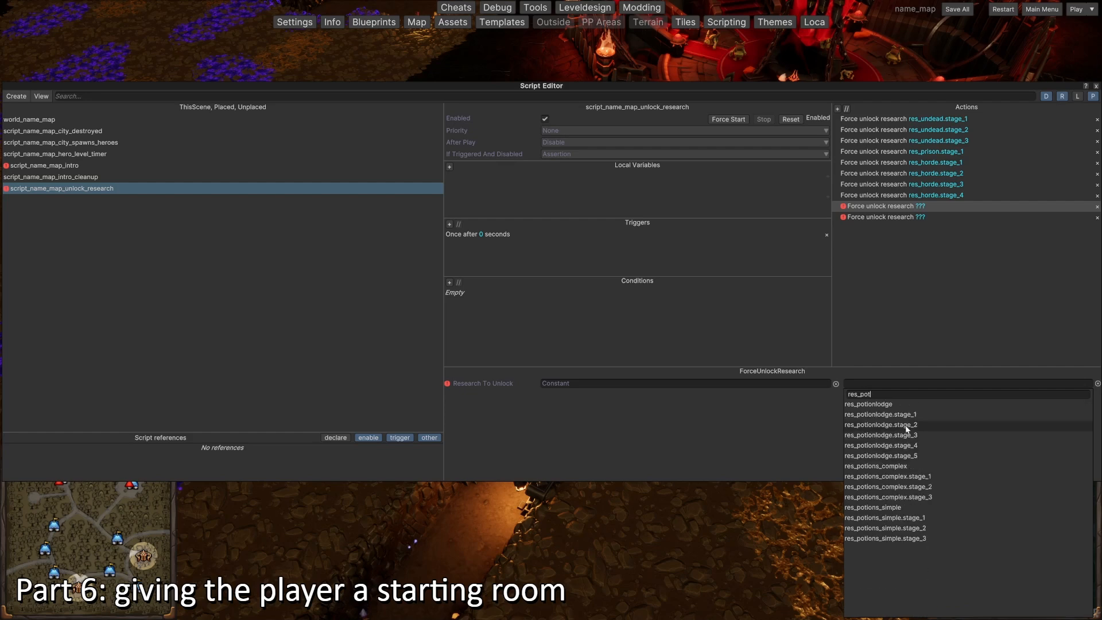
pyautogui.click(892, 414)
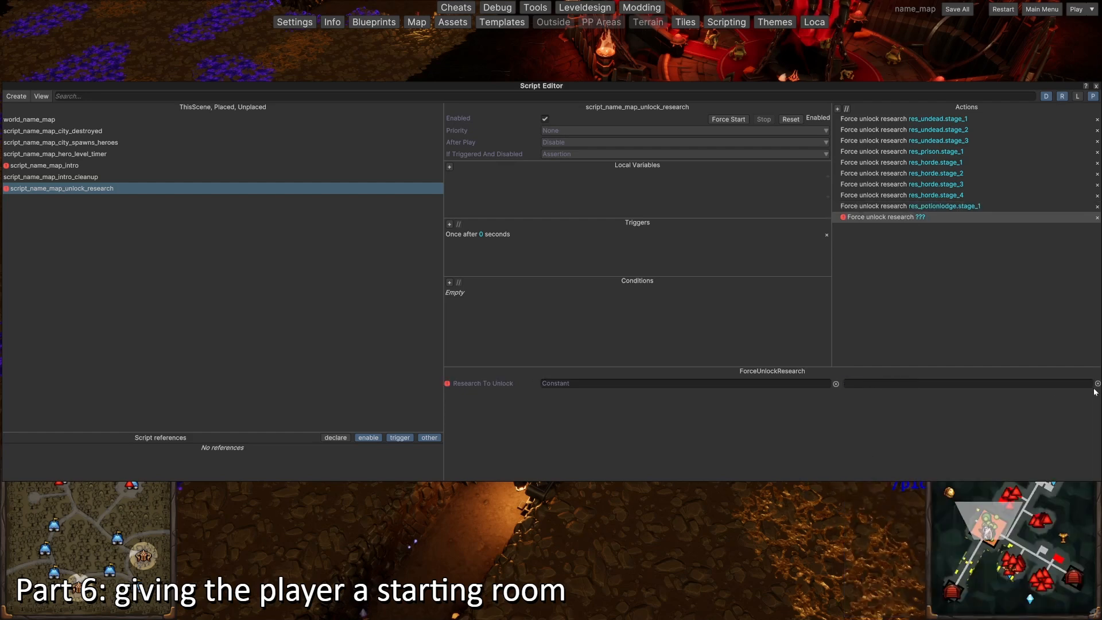
# Set the last ForceUnlockResearch action to res_potions_simple.stage_1, and restart the map with the changes saved
pyautogui.click(1097, 384)
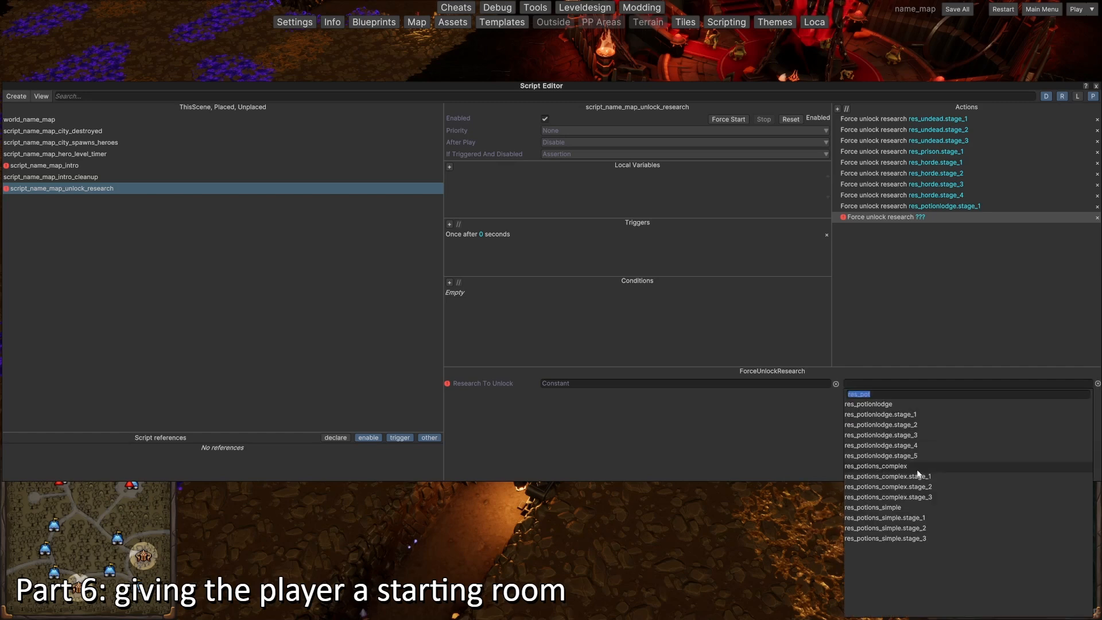
pyautogui.click(925, 518)
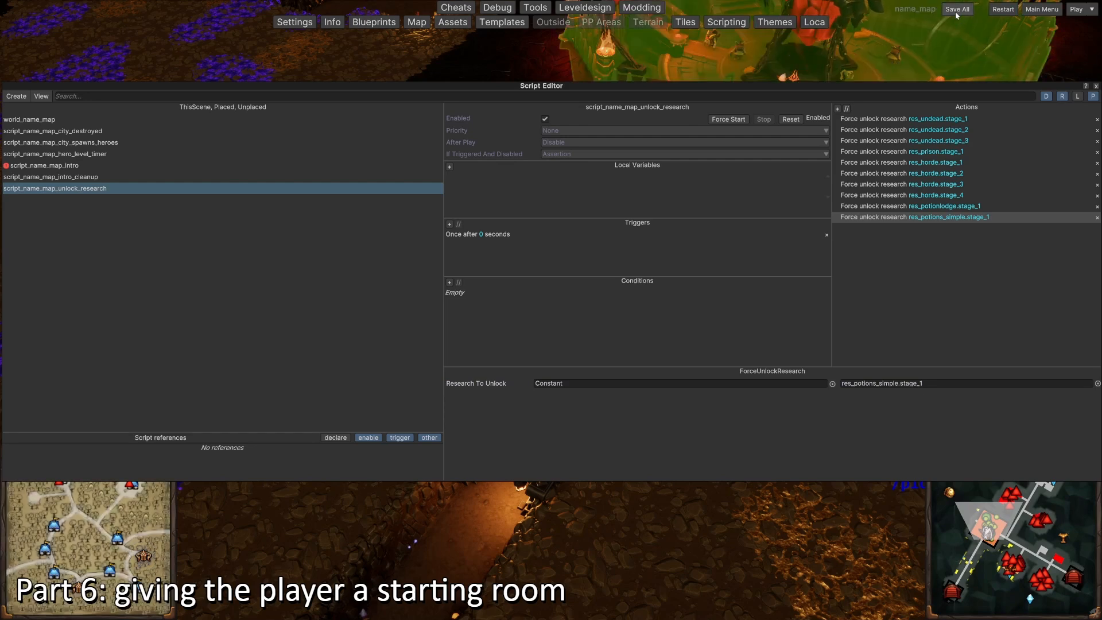
pyautogui.click(1003, 9)
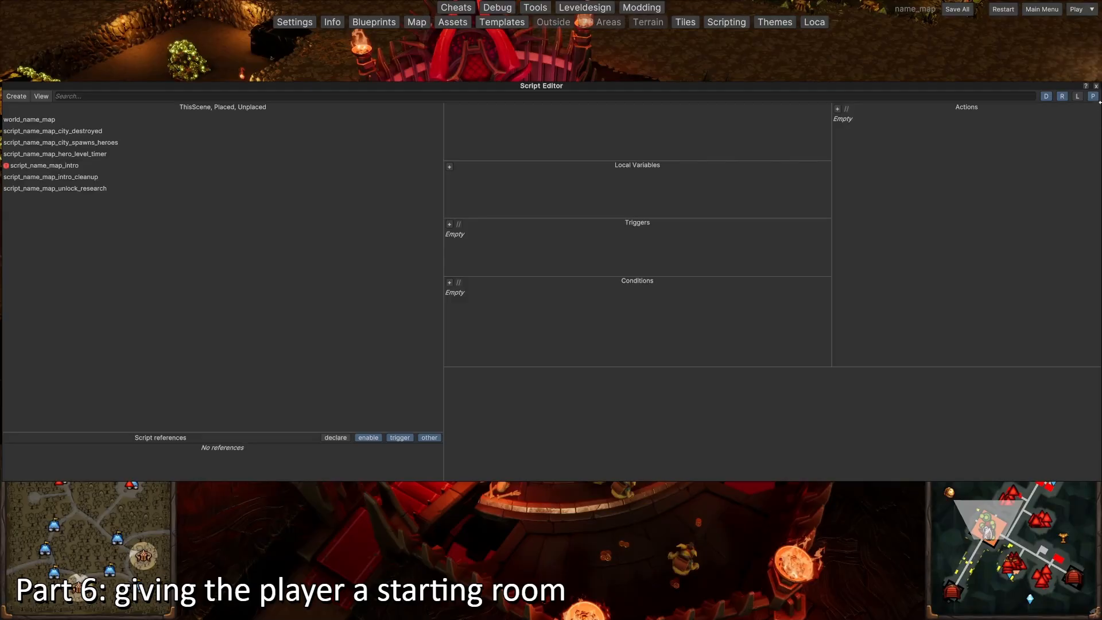
pyautogui.click(1096, 86)
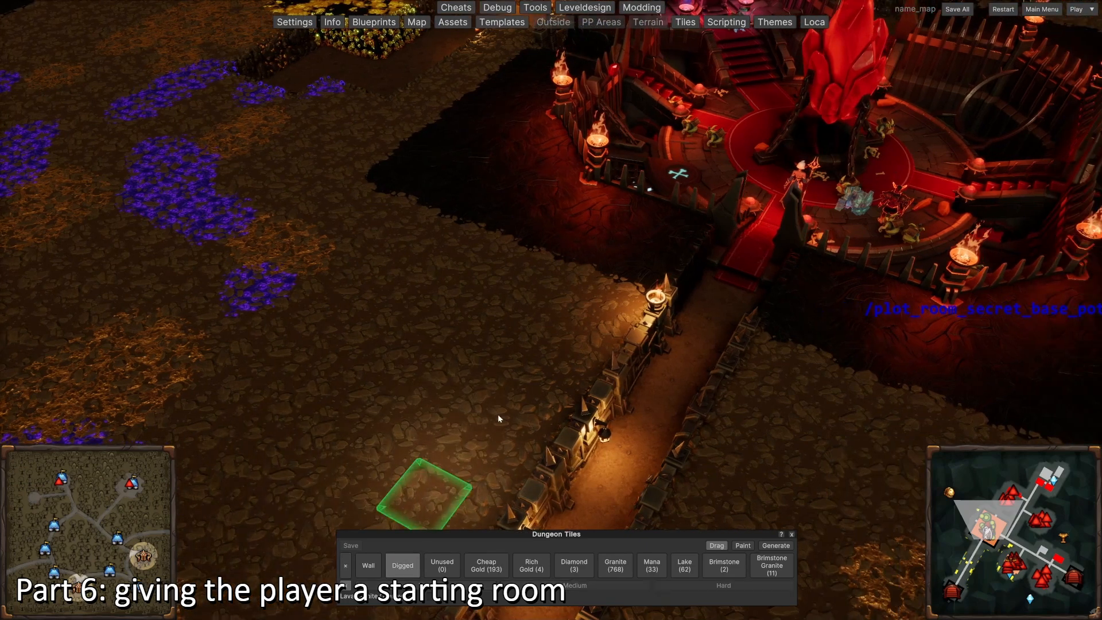
# Dig out a large rectangular chamber alongside the corridor, directly next to the throne room, using Digged tiles
pyautogui.click(646, 295)
pyautogui.moveTo(580, 284); pyautogui.dragTo(448, 314)
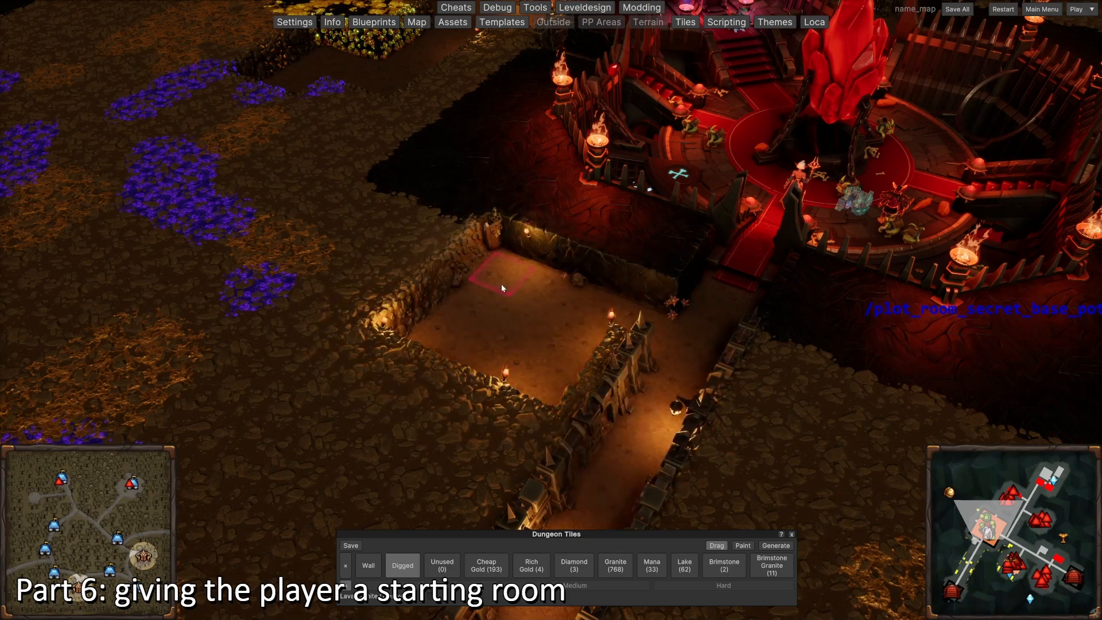
pyautogui.press('a')
pyautogui.moveTo(710, 415); pyautogui.dragTo(607, 268)
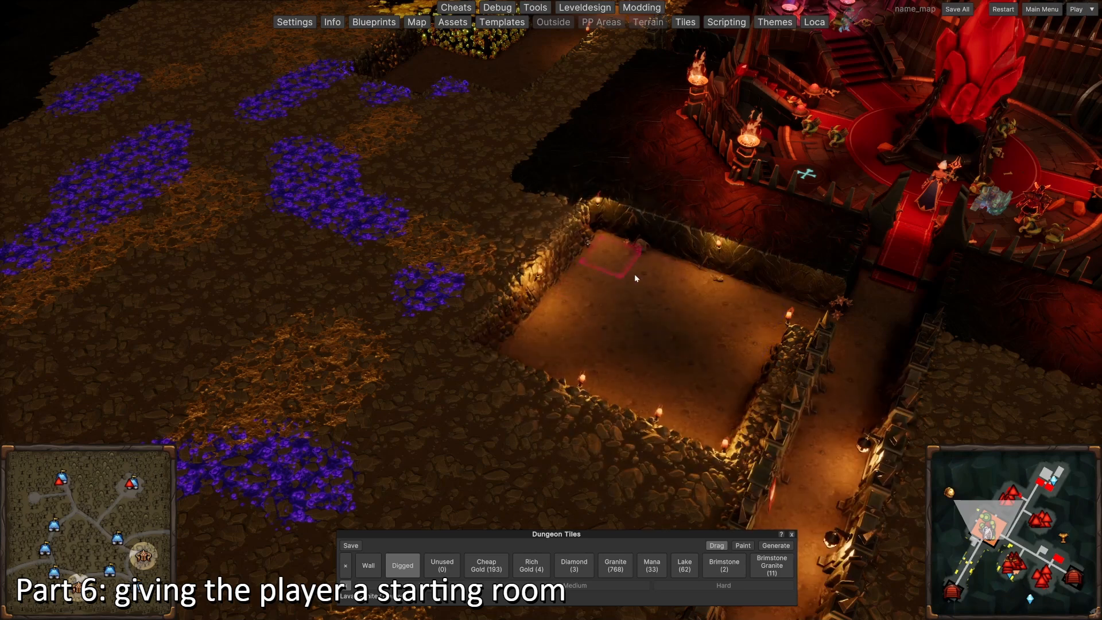
pyautogui.press('s')
pyautogui.moveTo(668, 314); pyautogui.dragTo(415, 352)
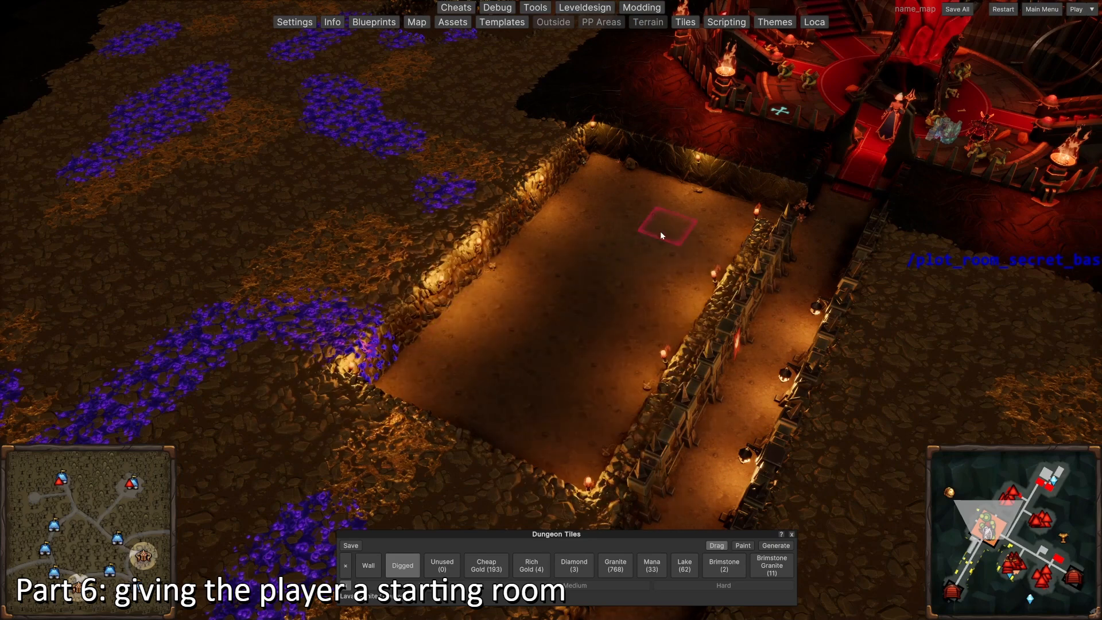
pyautogui.press('d')
# Search the assets for "room" and place a room_potionlodge in the middle of the dug-out chamber beside the throne room
pyautogui.click(457, 22)
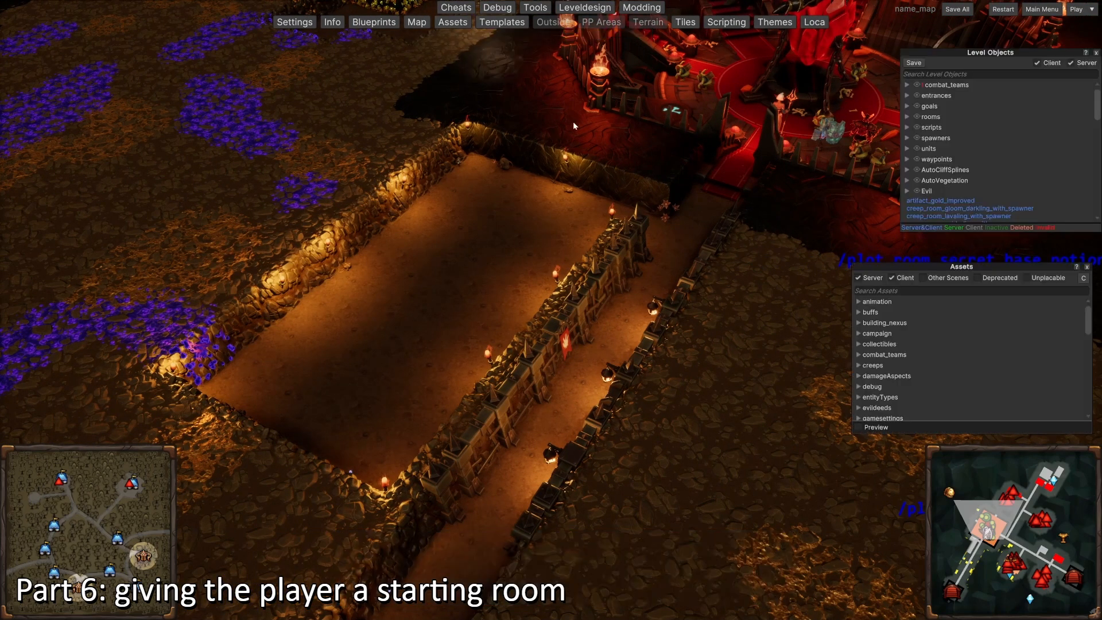
pyautogui.click(868, 289)
pyautogui.write('room')
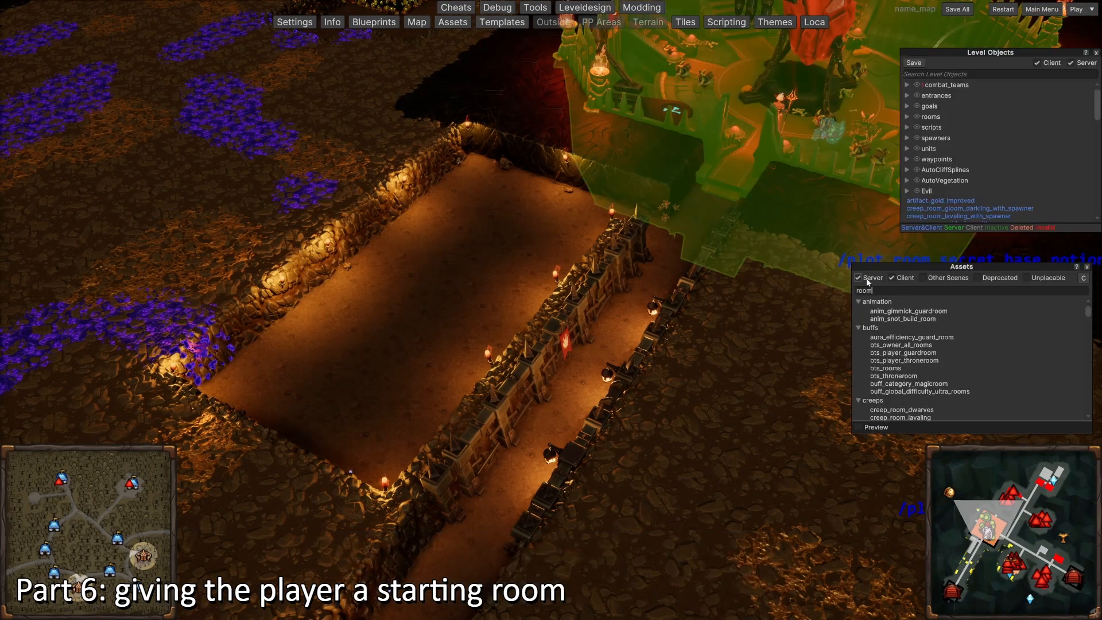
pyautogui.scroll(-10, 866, 304)
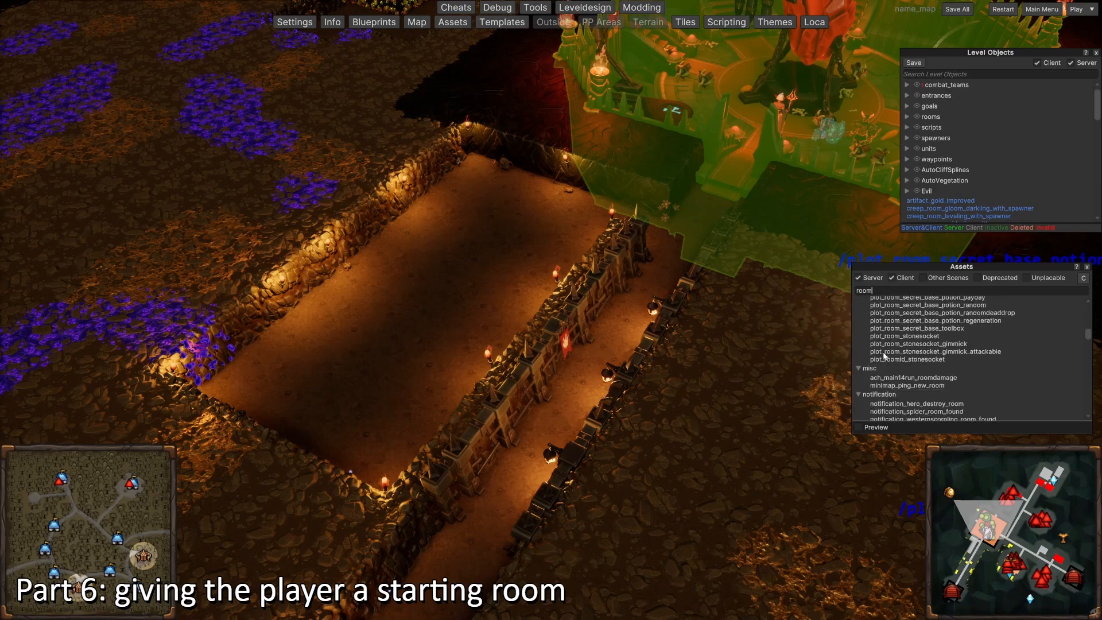
pyautogui.scroll(-4, 878, 356)
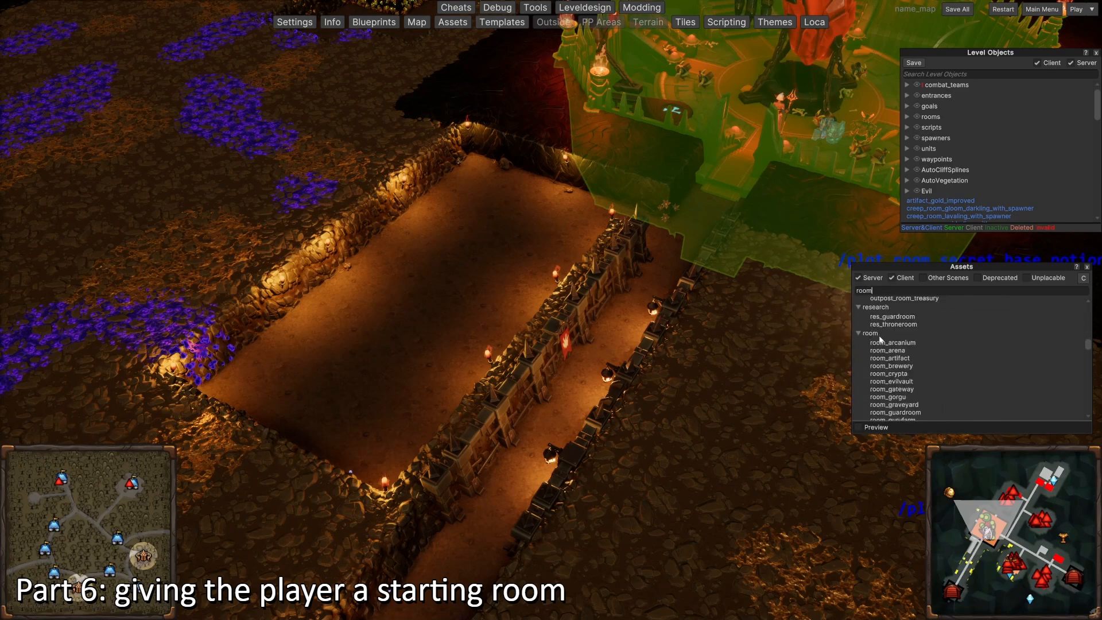
pyautogui.scroll(-3, 912, 379)
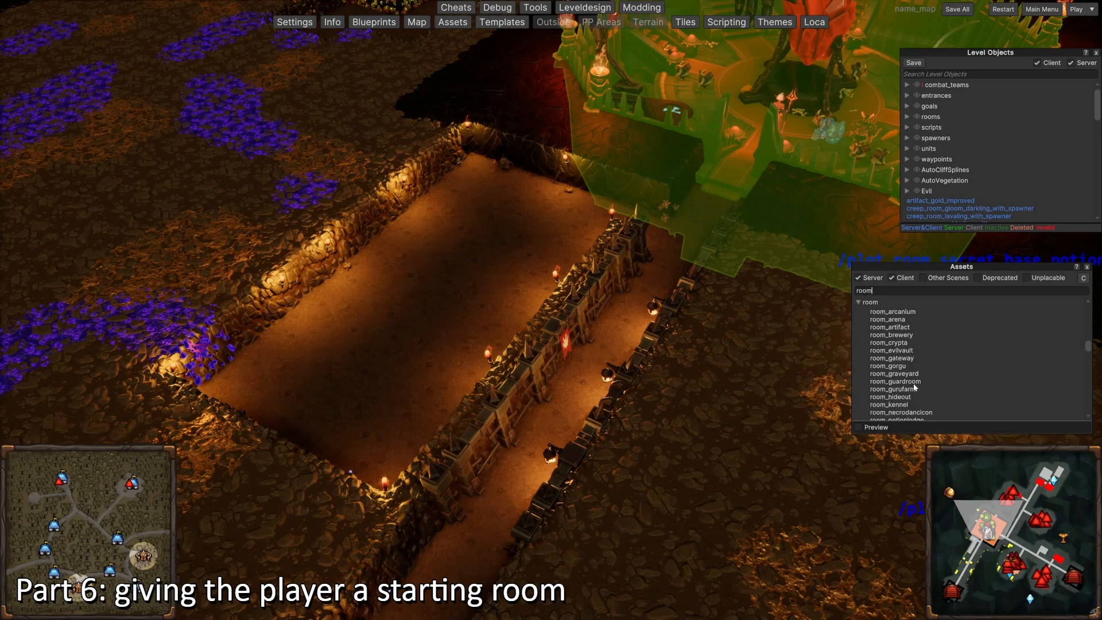
pyautogui.scroll(-3, 913, 378)
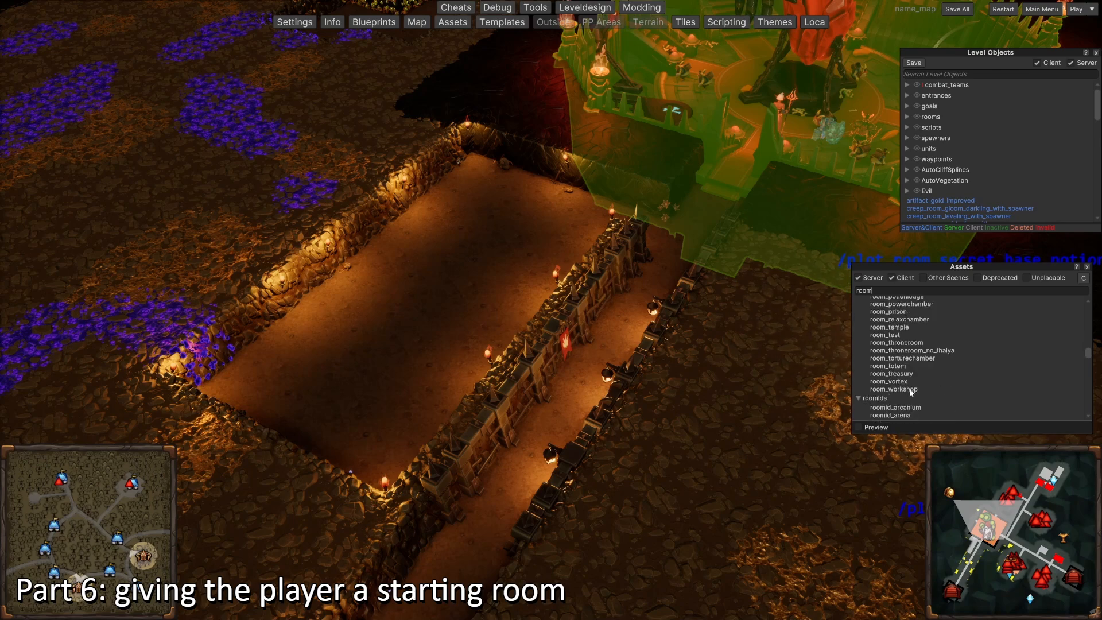
pyautogui.scroll(3, 908, 384)
pyautogui.scroll(2, 909, 361)
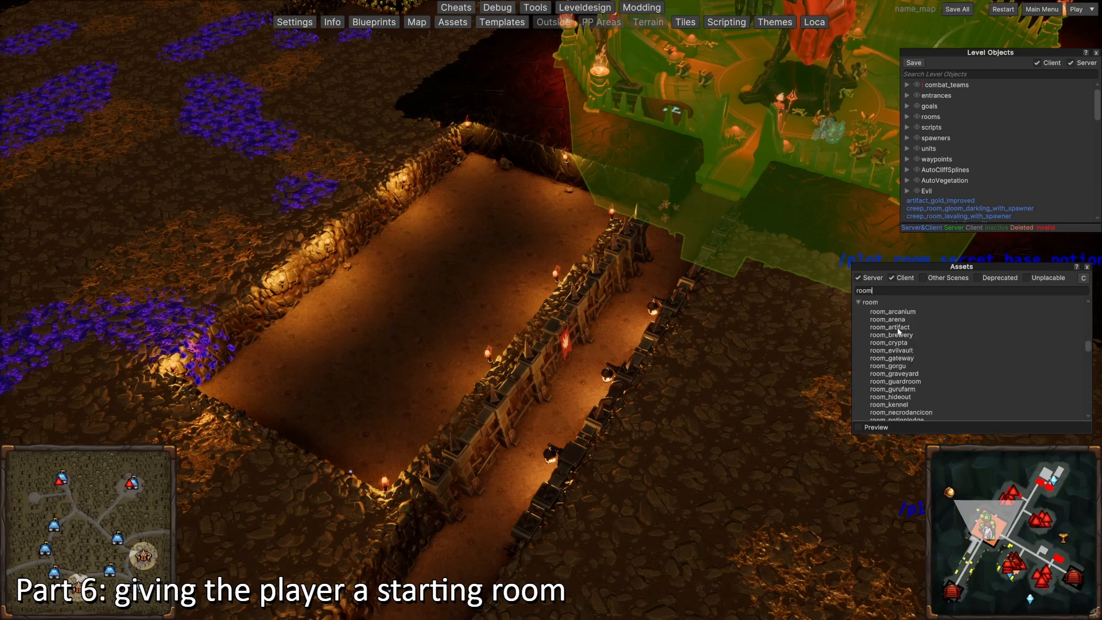
pyautogui.scroll(-2, 900, 349)
pyautogui.scroll(-2, 898, 359)
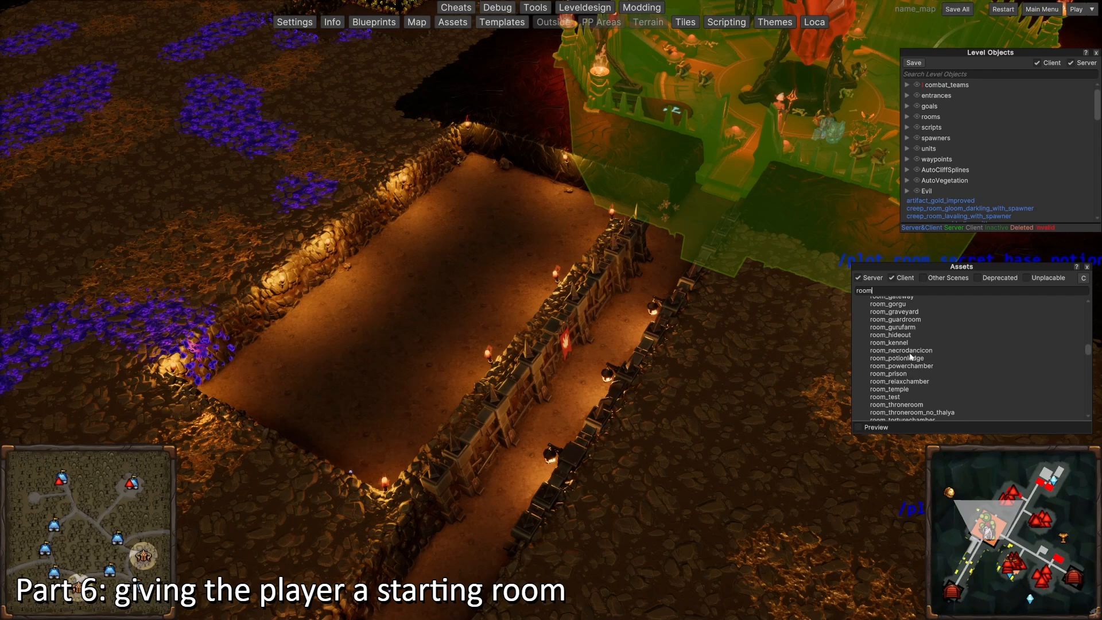
pyautogui.click(910, 358)
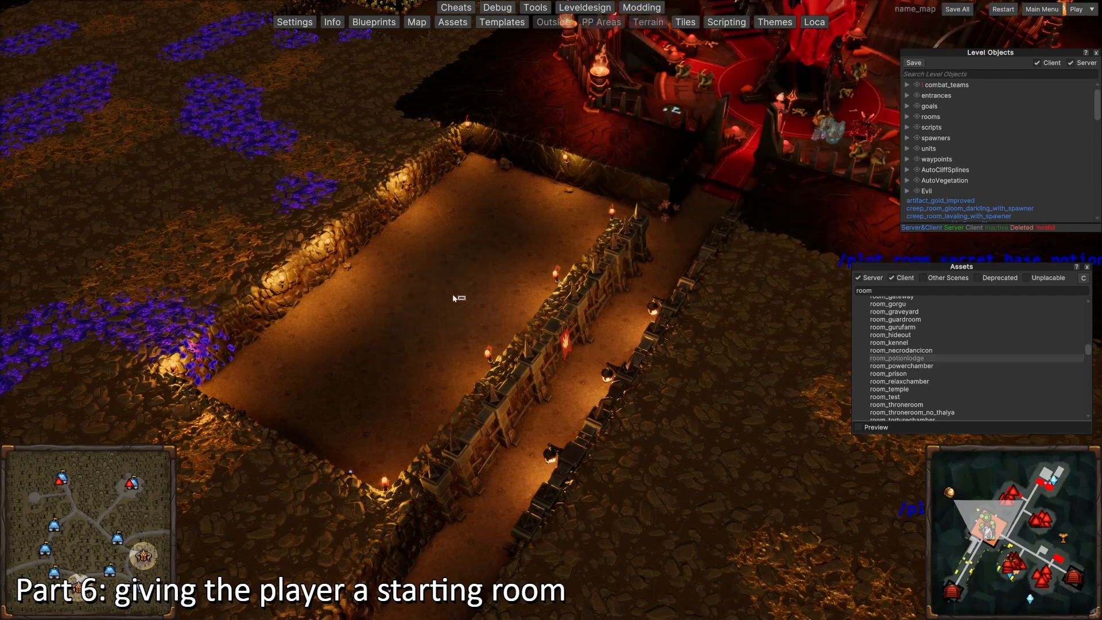
pyautogui.click(451, 295)
# Assign all floor tiles of the dug-out chamber to the potion lodge's tile area and save all changes
pyautogui.scroll(-1, 340, 456)
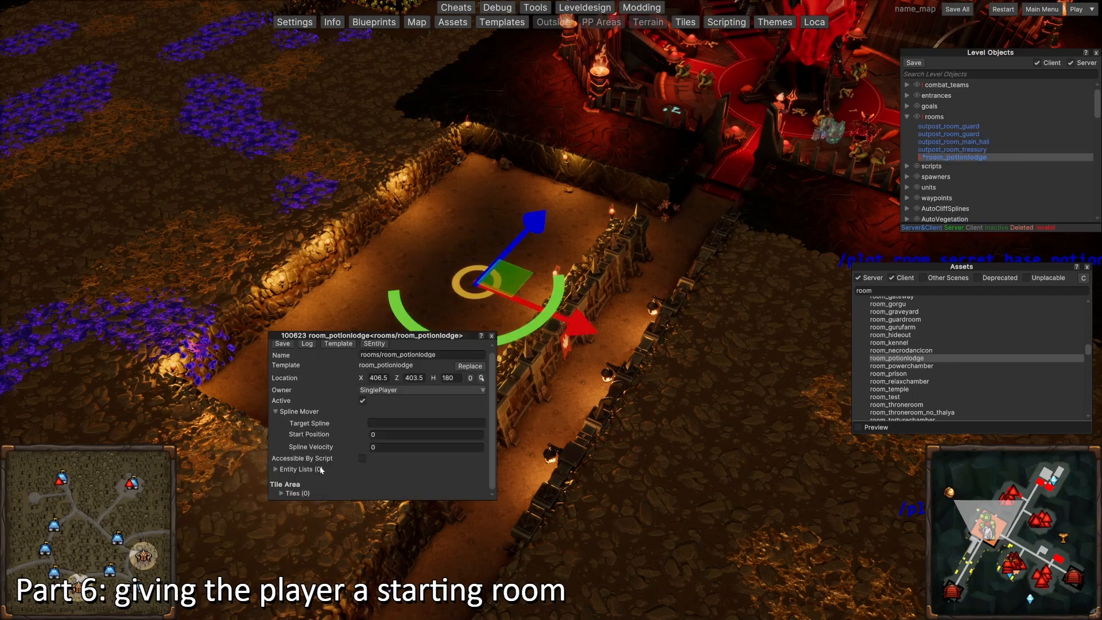
pyautogui.click(298, 494)
pyautogui.press('a')
pyautogui.press('s')
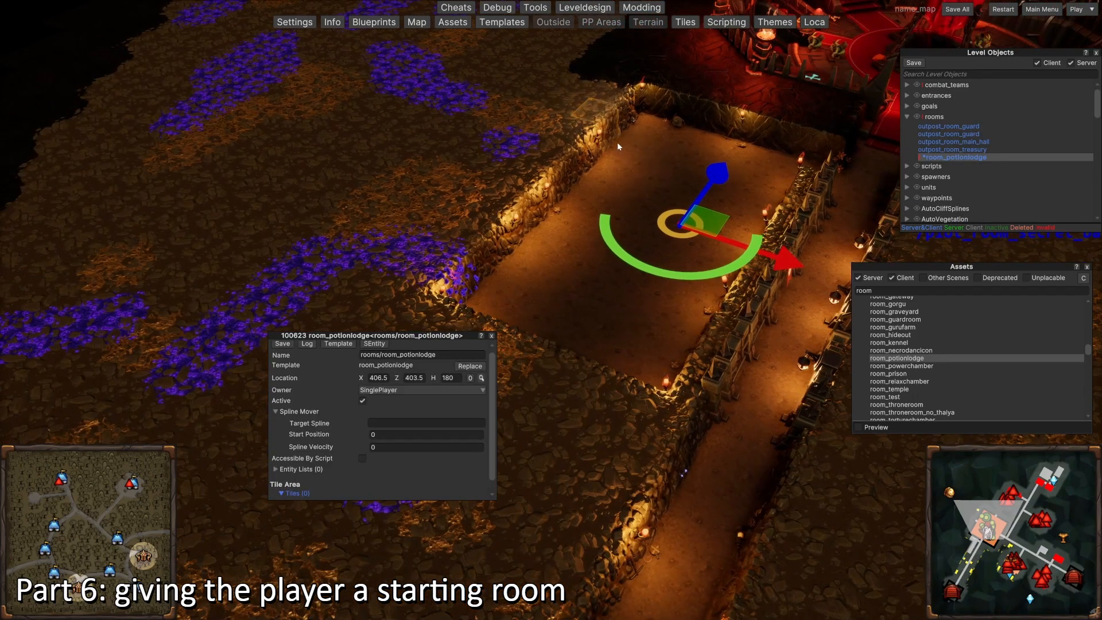
pyautogui.moveTo(617, 146)
pyautogui.mouseDown()
pyautogui.moveTo(656, 236)
pyautogui.moveTo(649, 358)
pyautogui.moveTo(636, 357)
pyautogui.mouseUp()
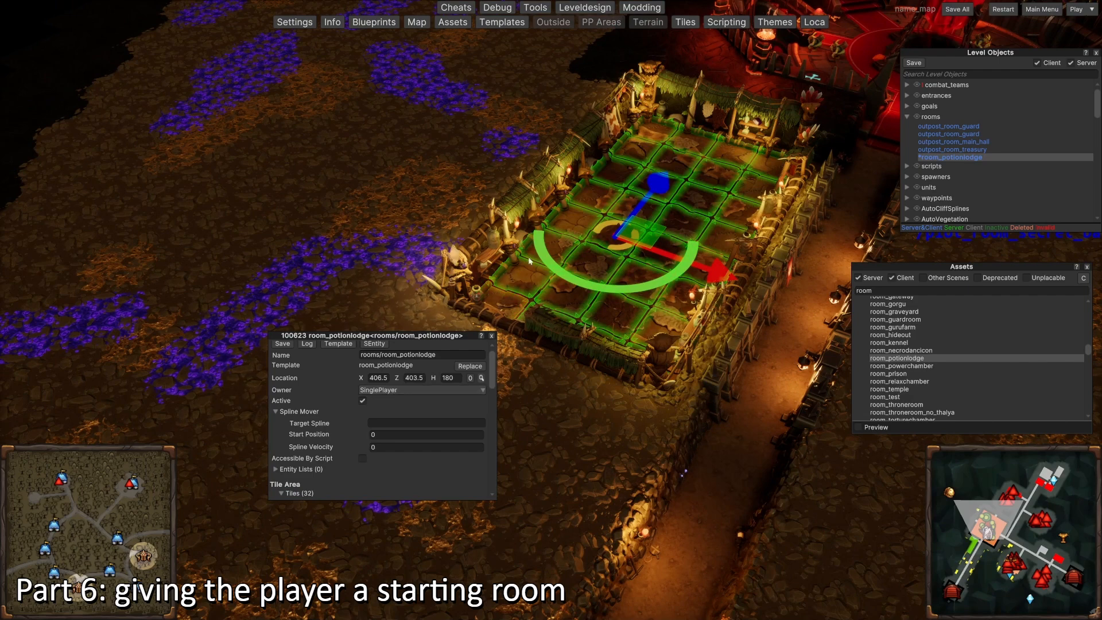
pyautogui.click(958, 9)
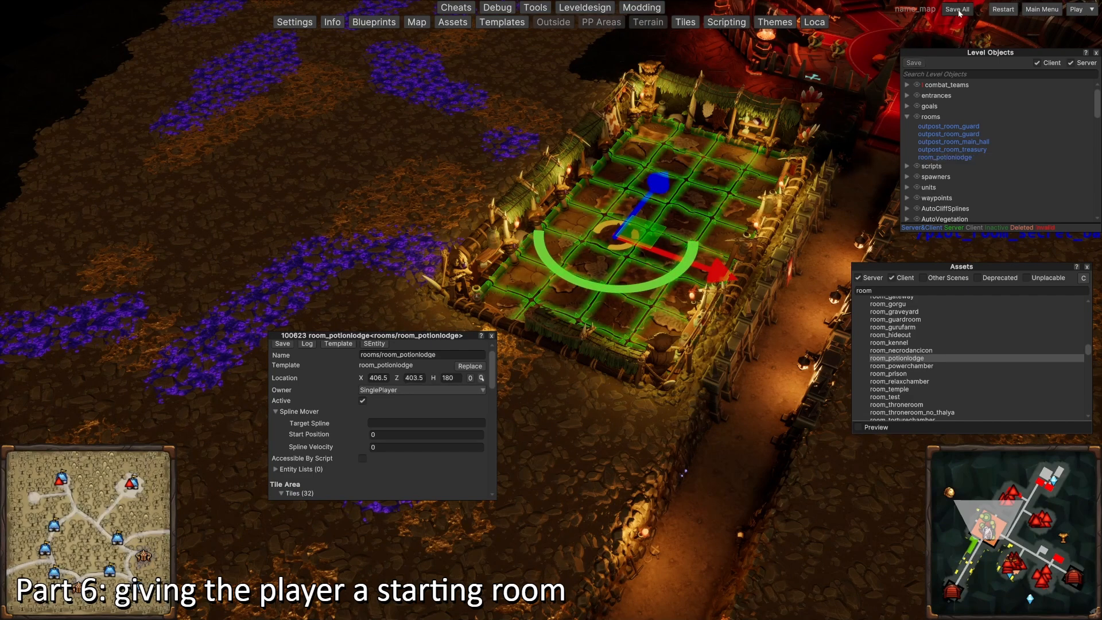
# Search the assets for "gimmick" and place a gimmick_potionlodge at X 403.5, Z 409.5, in the throne-room end of the lodge
pyautogui.write('gimmick')
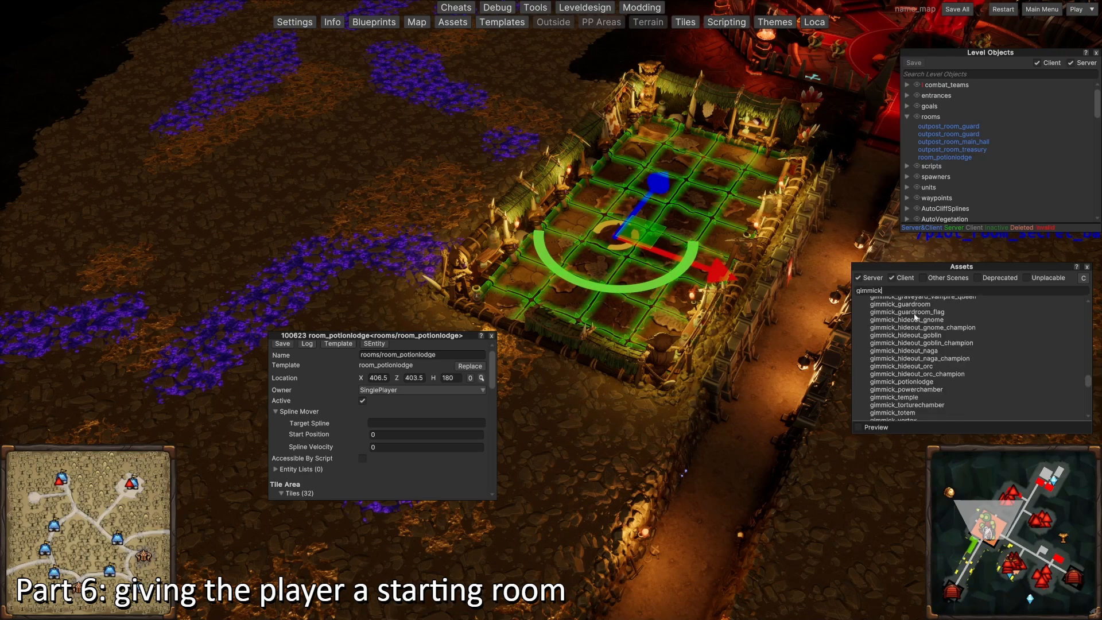
pyautogui.scroll(5, 870, 353)
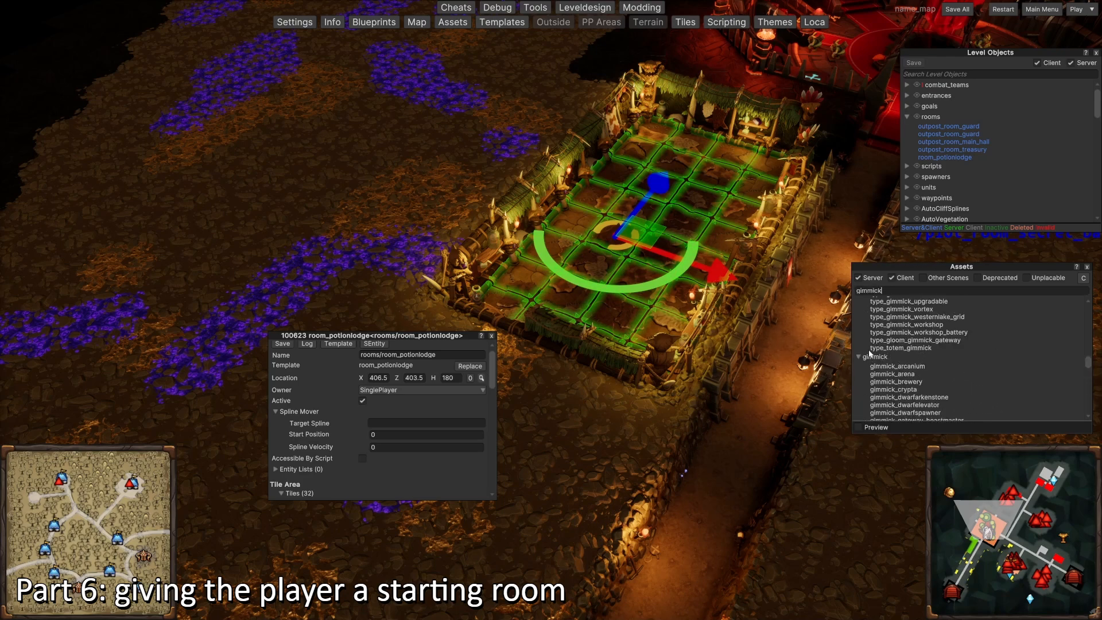
pyautogui.scroll(-2, 896, 362)
pyautogui.scroll(-3, 888, 330)
pyautogui.scroll(-3, 914, 366)
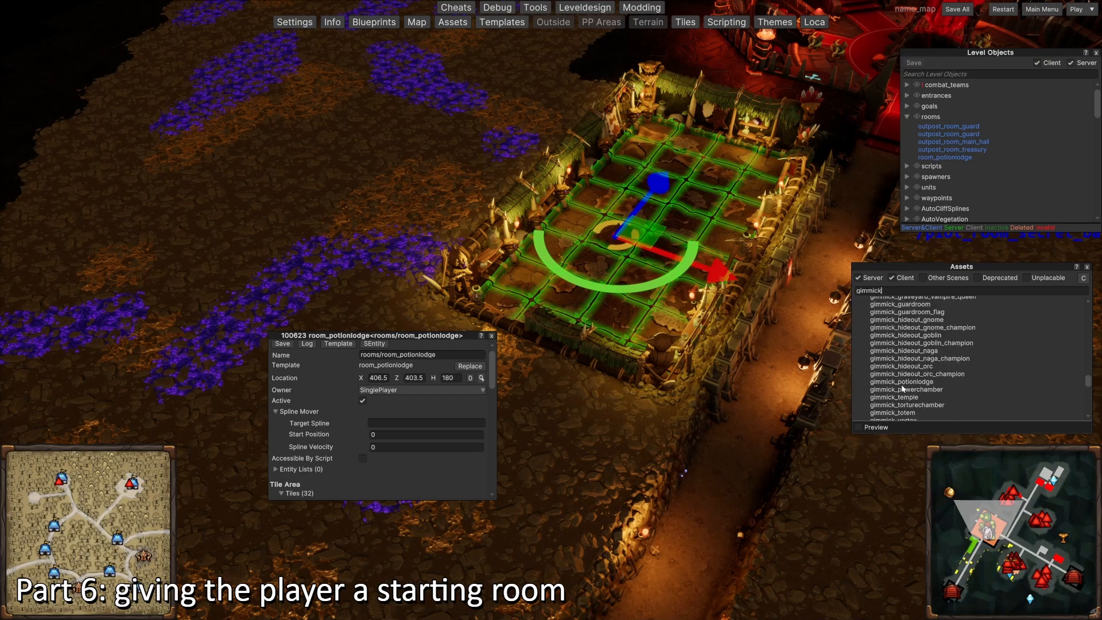
pyautogui.click(919, 382)
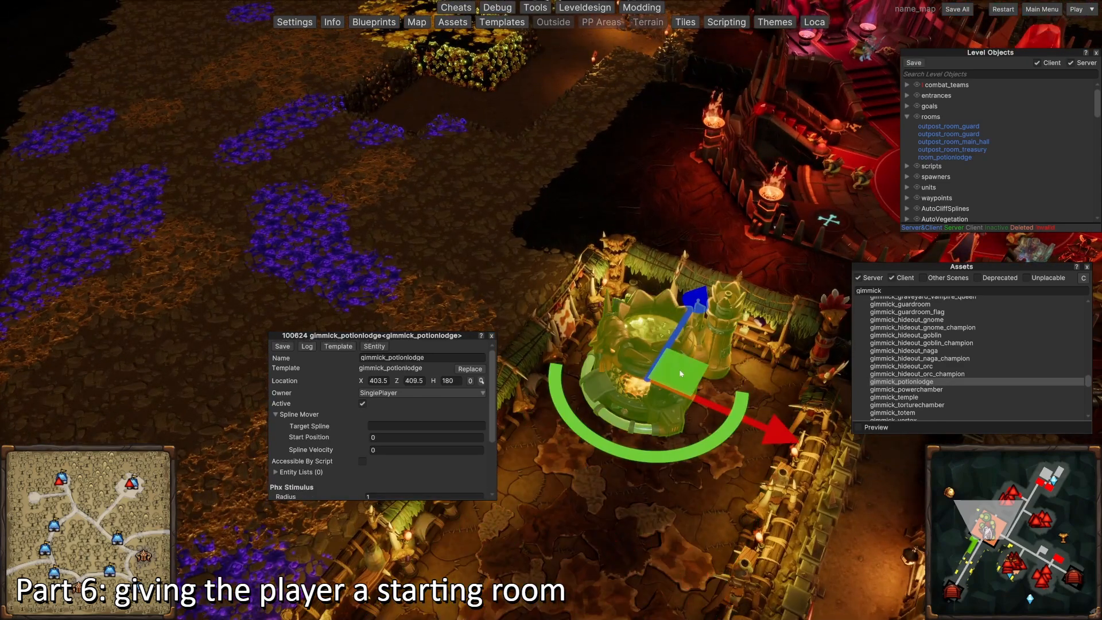
pyautogui.press('s')
pyautogui.press('a')
pyautogui.moveTo(922, 383); pyautogui.dragTo(683, 359)
# Add a second gimmick_potionlodge to the room and move it to X 403.5, Z 397.5
pyautogui.press('d')
pyautogui.press('w')
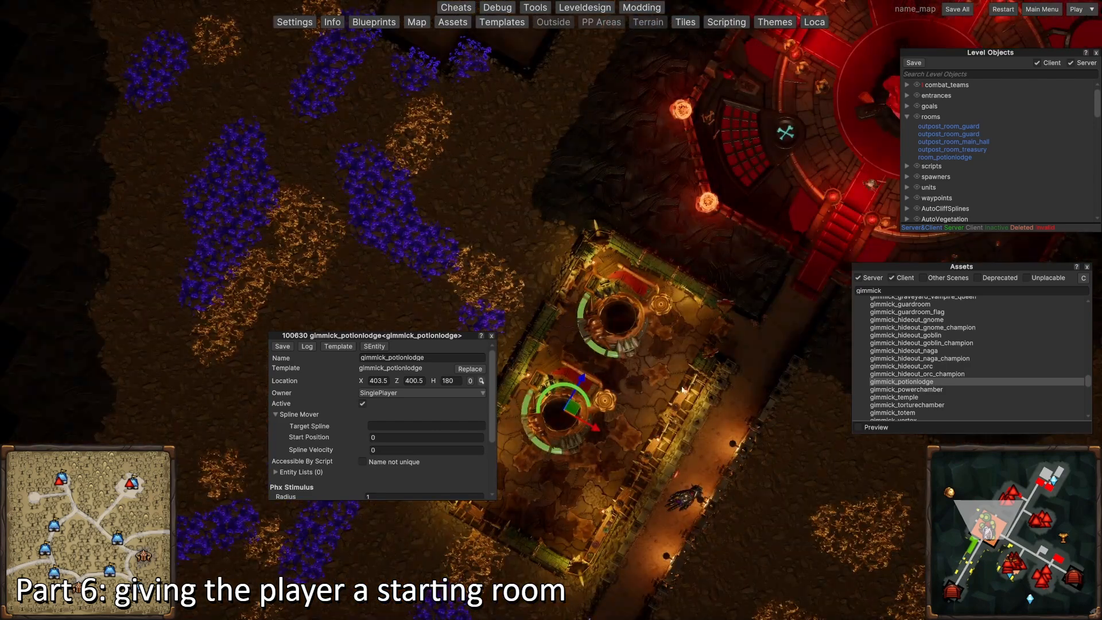
pyautogui.press('s')
pyautogui.press('a')
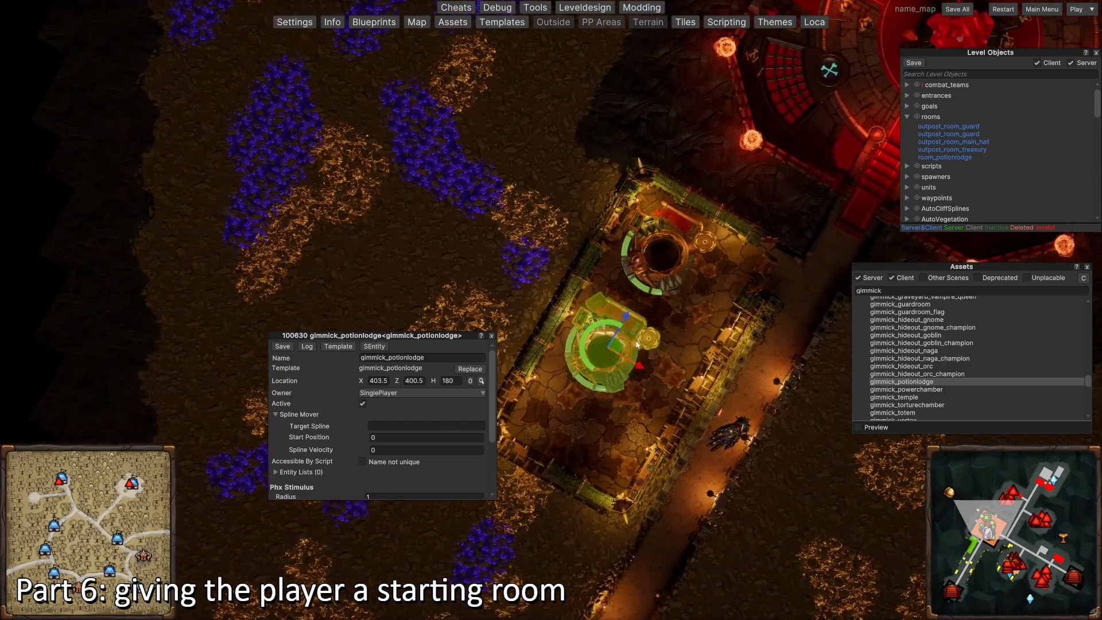
pyautogui.moveTo(620, 348); pyautogui.dragTo(591, 394)
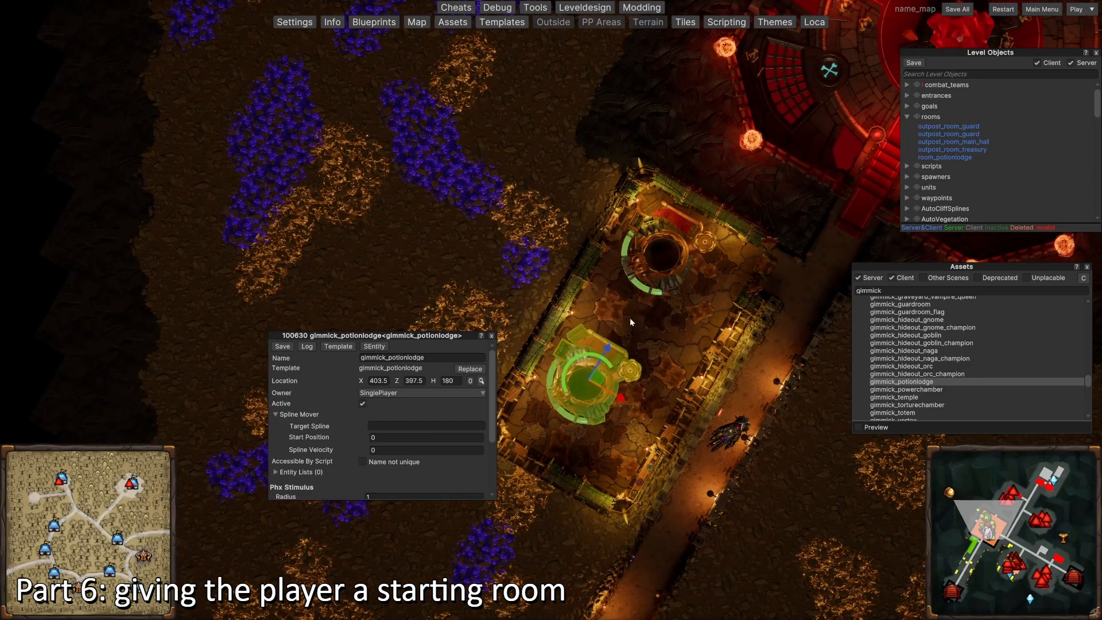
# Shift both potion lodge gimmicks toward the corridor side of the room, putting the second one at X 406.5, Z 403.5
pyautogui.click(662, 258)
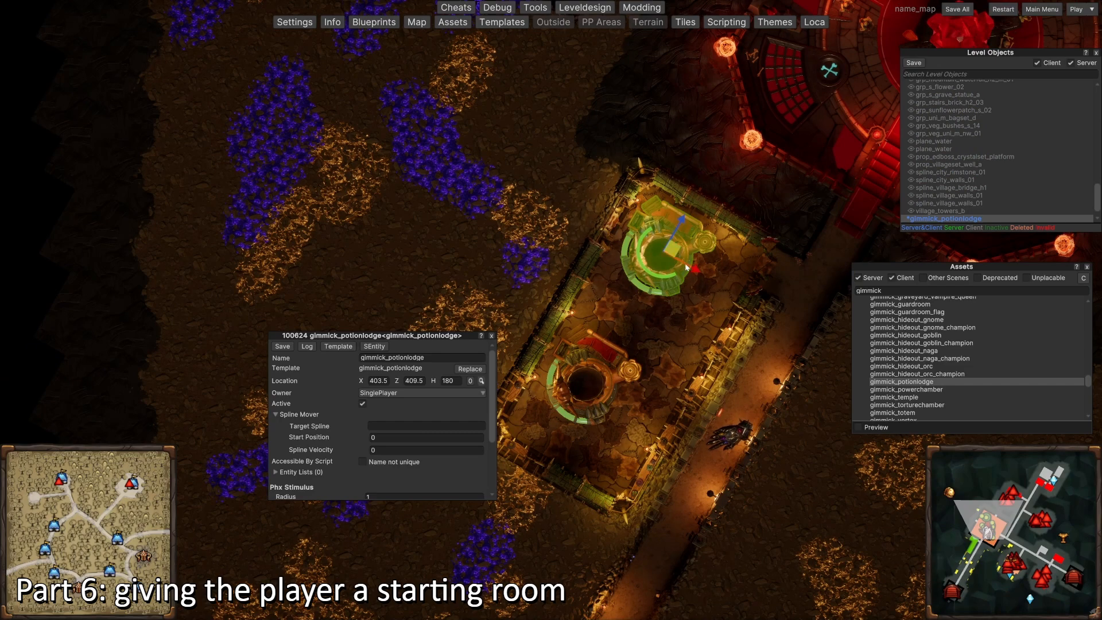
pyautogui.scroll(5, 683, 270)
pyautogui.press('s')
pyautogui.click(609, 280)
pyautogui.scroll(-5, 609, 282)
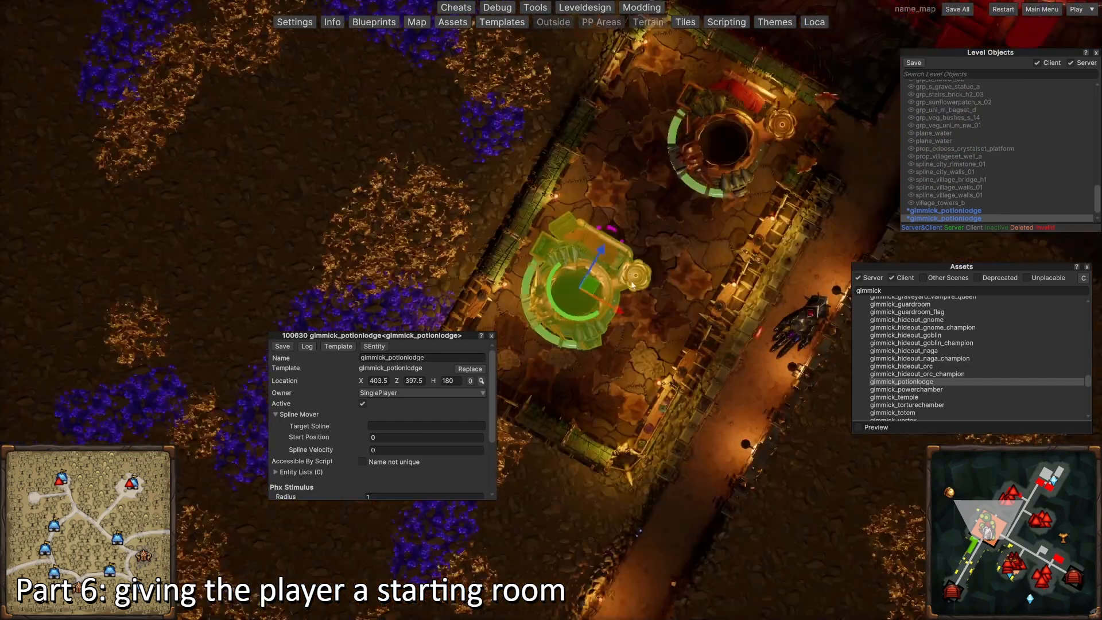
pyautogui.moveTo(594, 280); pyautogui.dragTo(684, 226)
pyautogui.press('w')
pyautogui.press('d')
pyautogui.scroll(3, 667, 282)
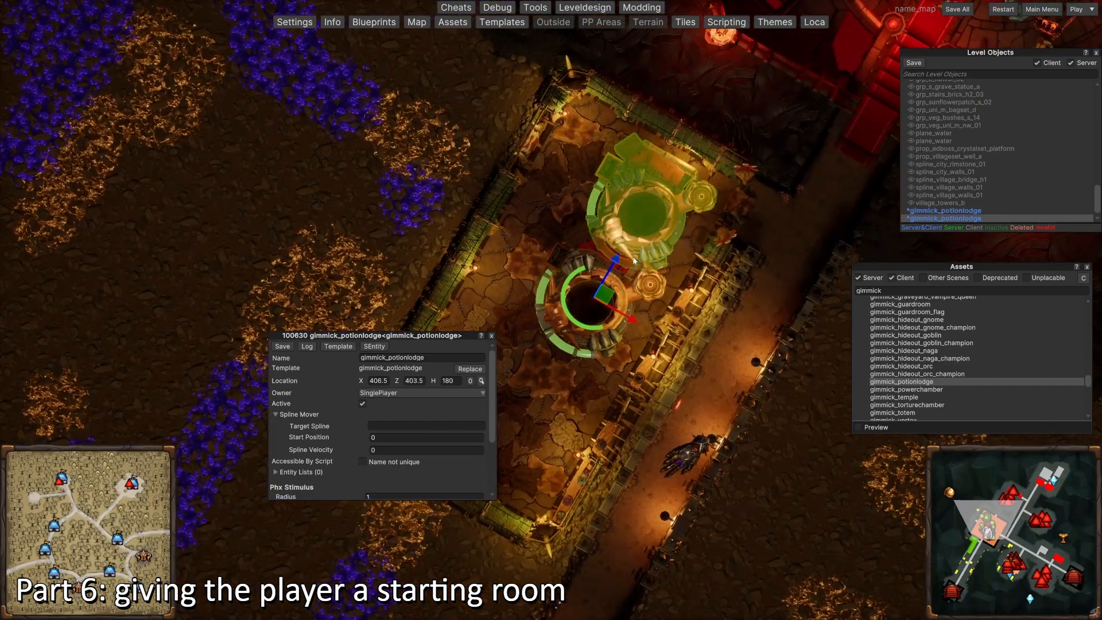
# Move the second potion lodge gimmick away from the first, to X 406.5, Z 400.5
pyautogui.scroll(3, 650, 290)
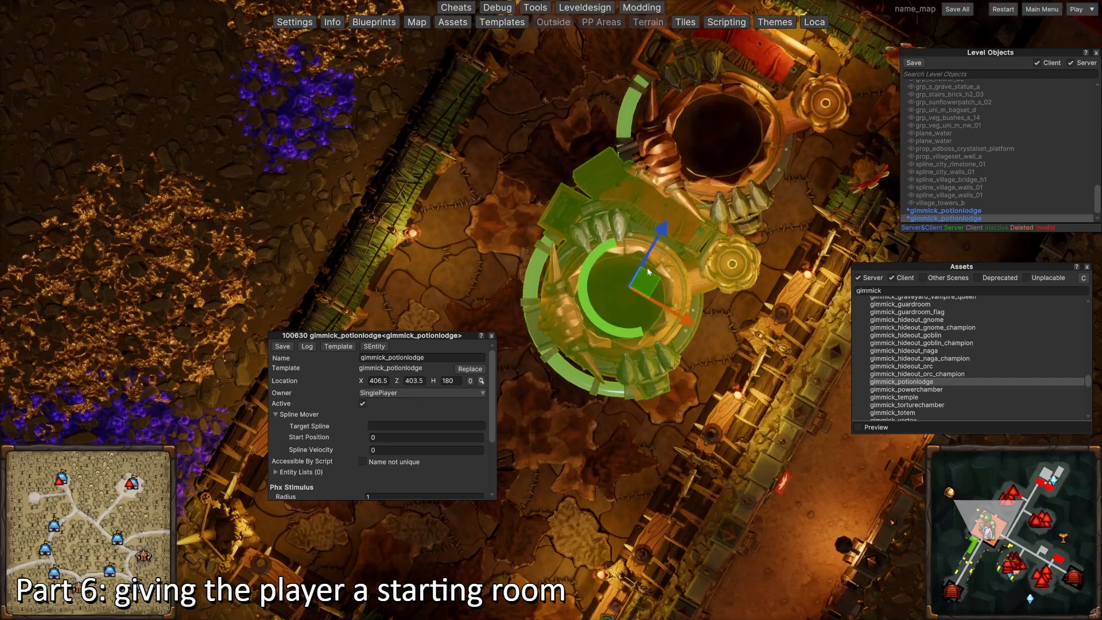
pyautogui.press('d')
pyautogui.press('s')
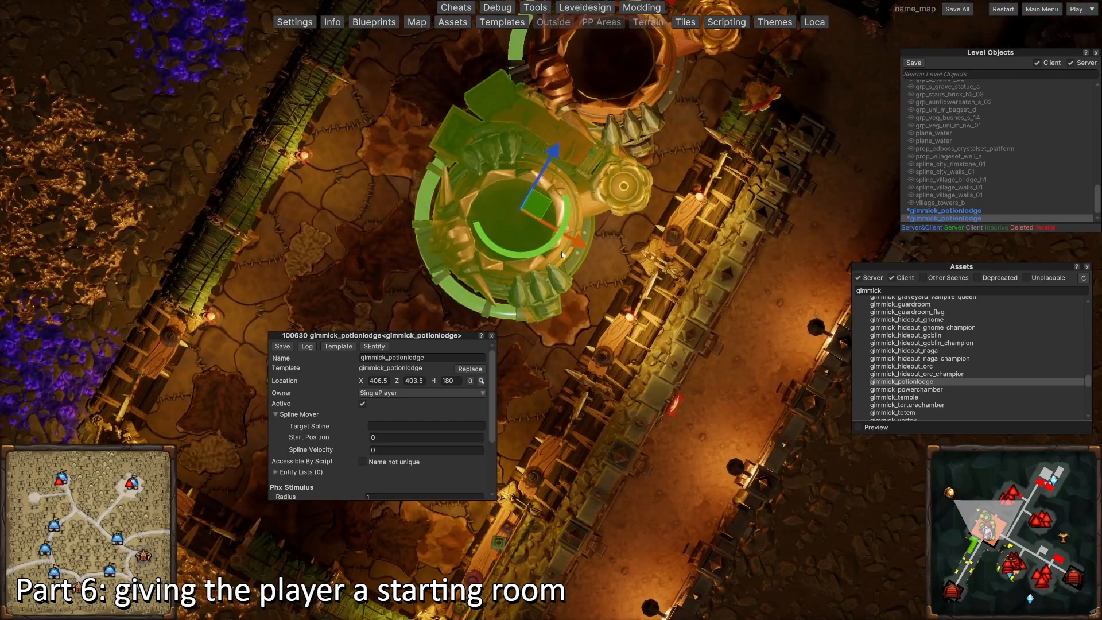
pyautogui.press('a')
pyautogui.scroll(-3, 602, 222)
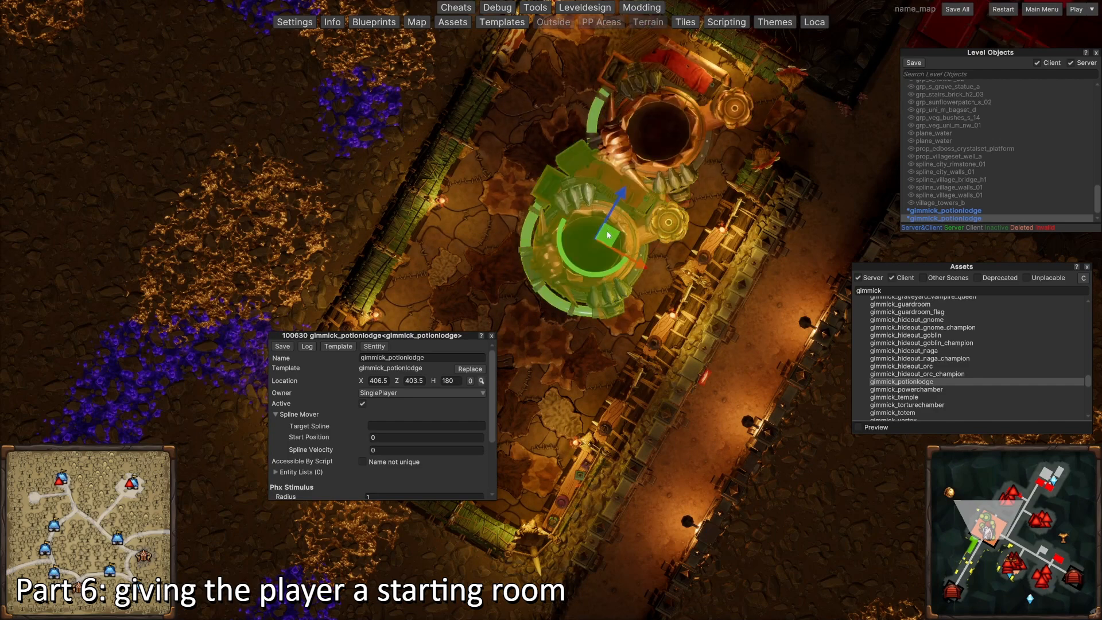
pyautogui.moveTo(614, 205); pyautogui.dragTo(580, 267)
pyautogui.scroll(-3, 631, 241)
pyautogui.press('a')
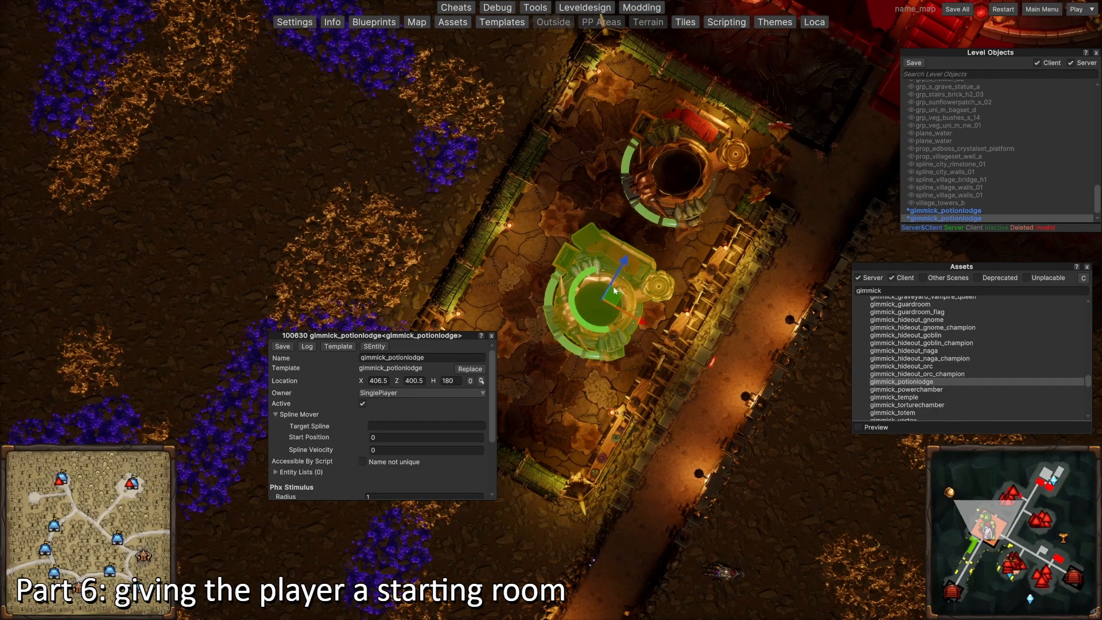
pyautogui.press('a')
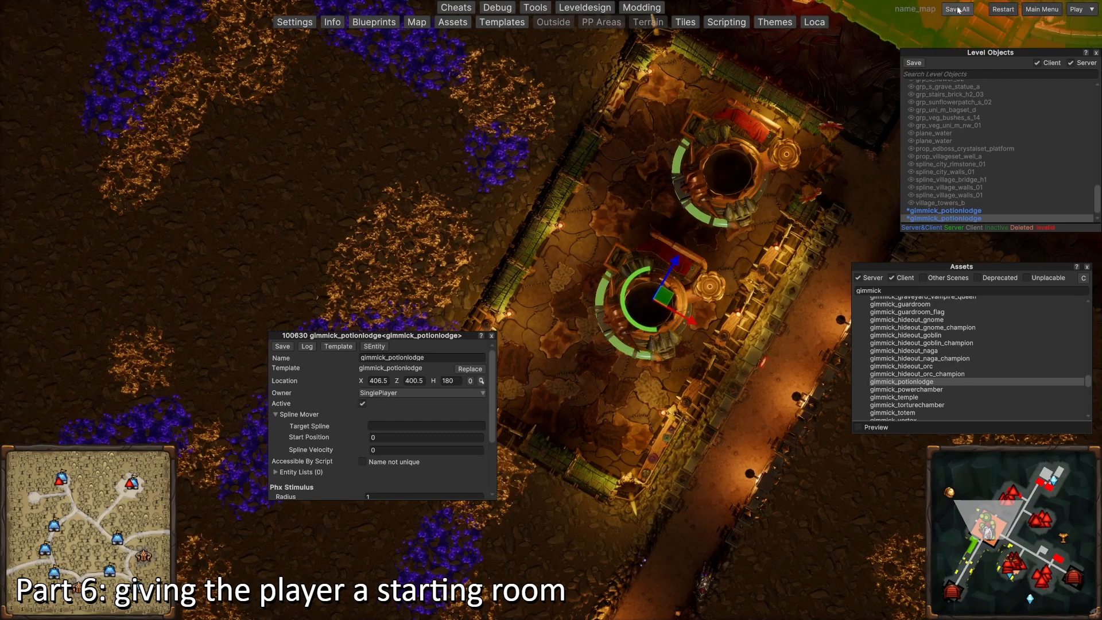
# Save all changes, restart the map and start playing it
pyautogui.click(958, 10)
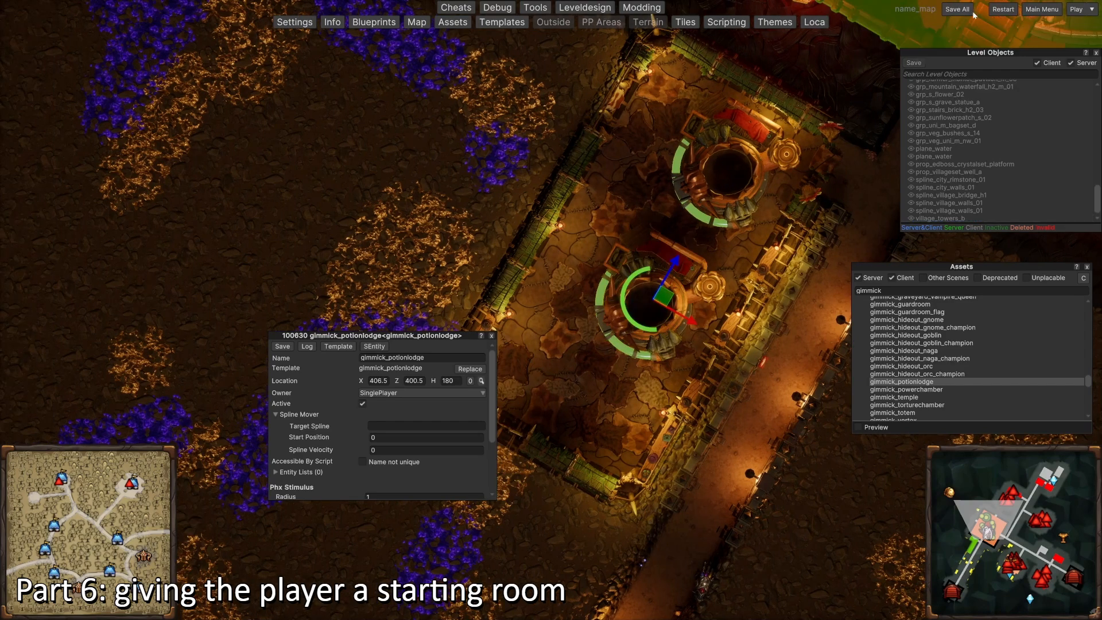
pyautogui.click(1004, 10)
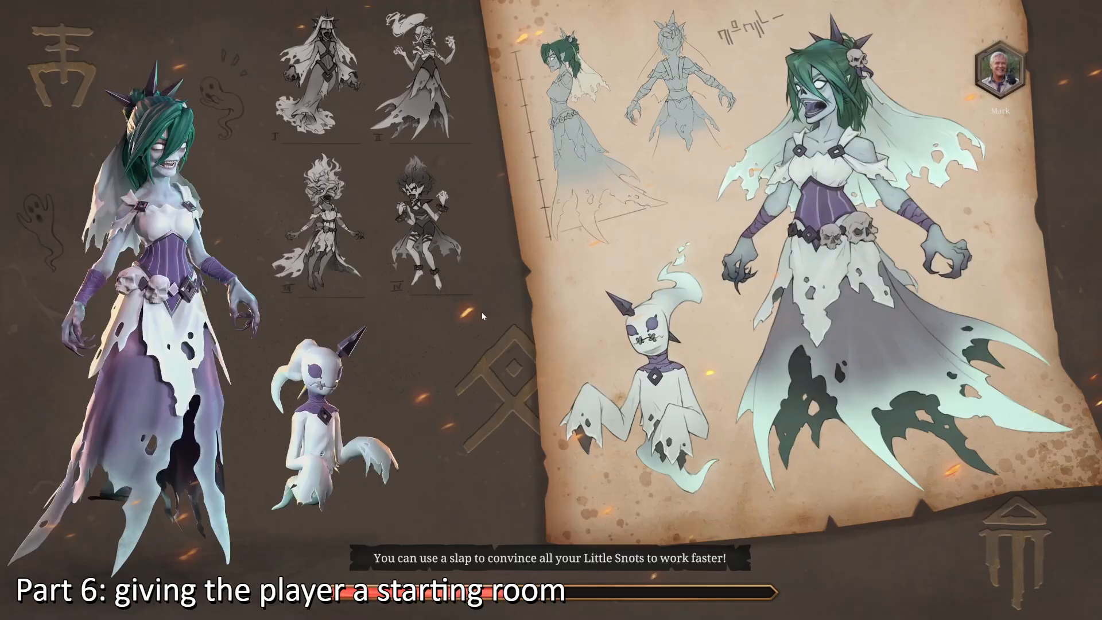
pyautogui.click(1077, 9)
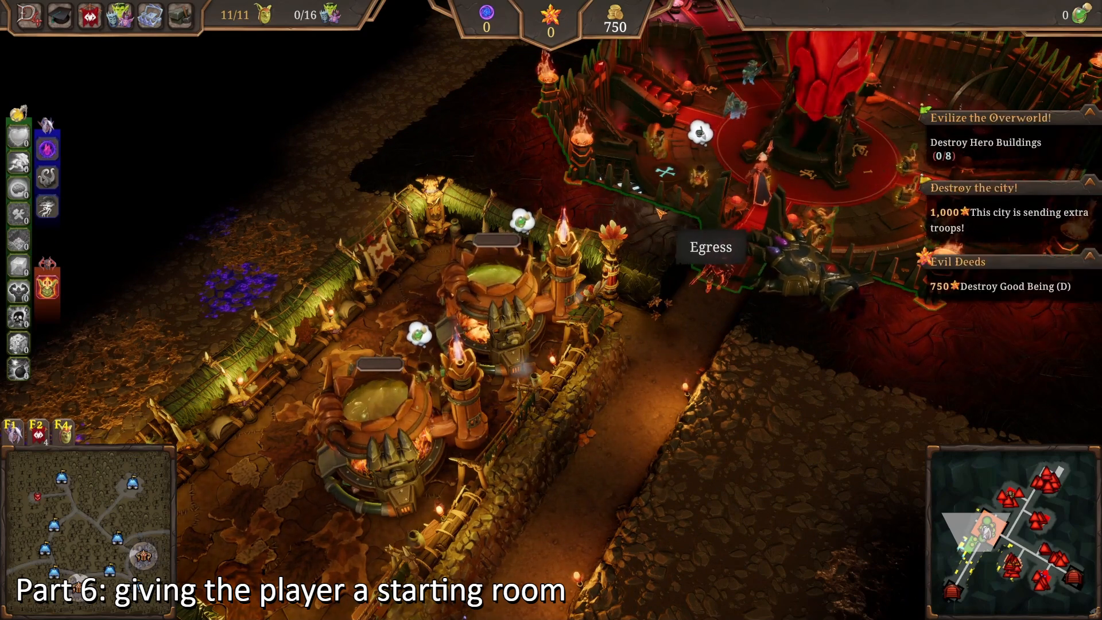
# Open the research overview and check the Undead, Prison and Horde research levels
pyautogui.press('r')
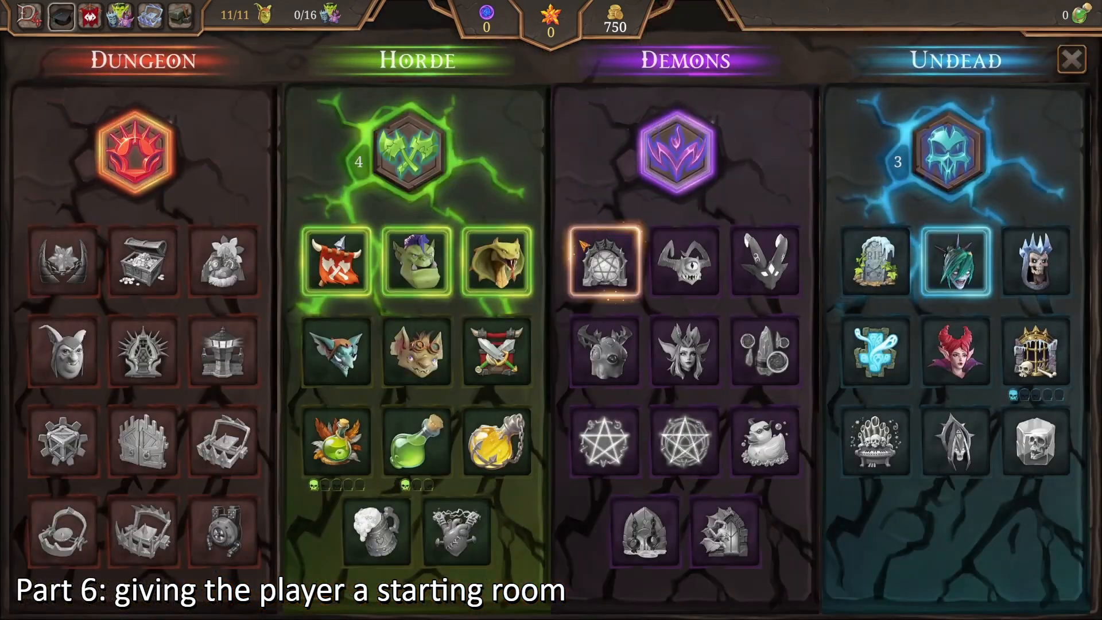
pyautogui.moveTo(921, 170)
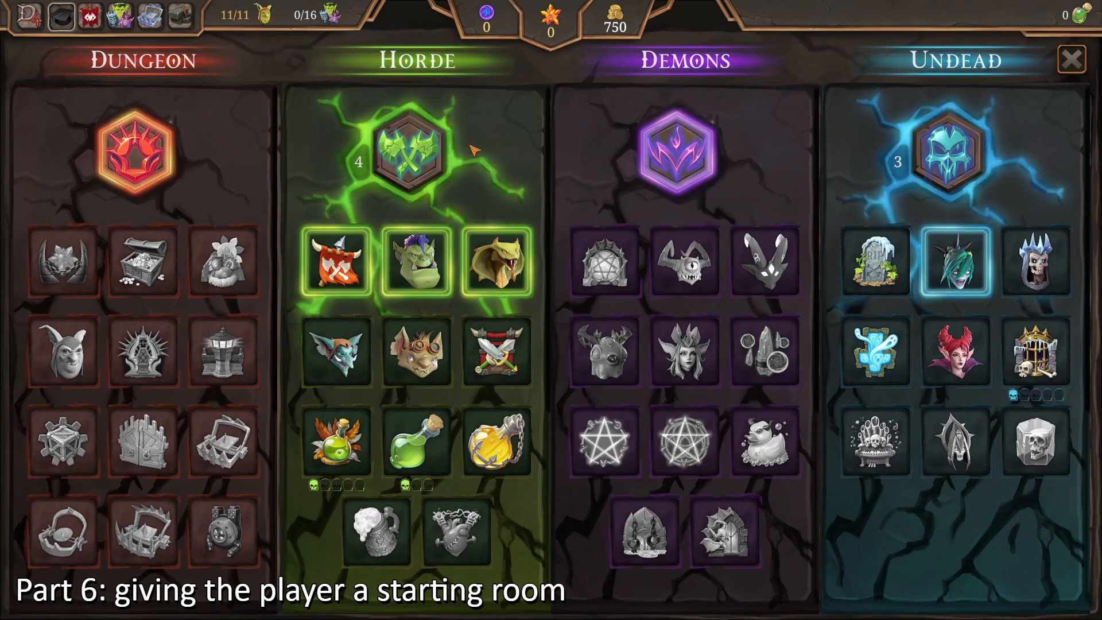
pyautogui.moveTo(1013, 359)
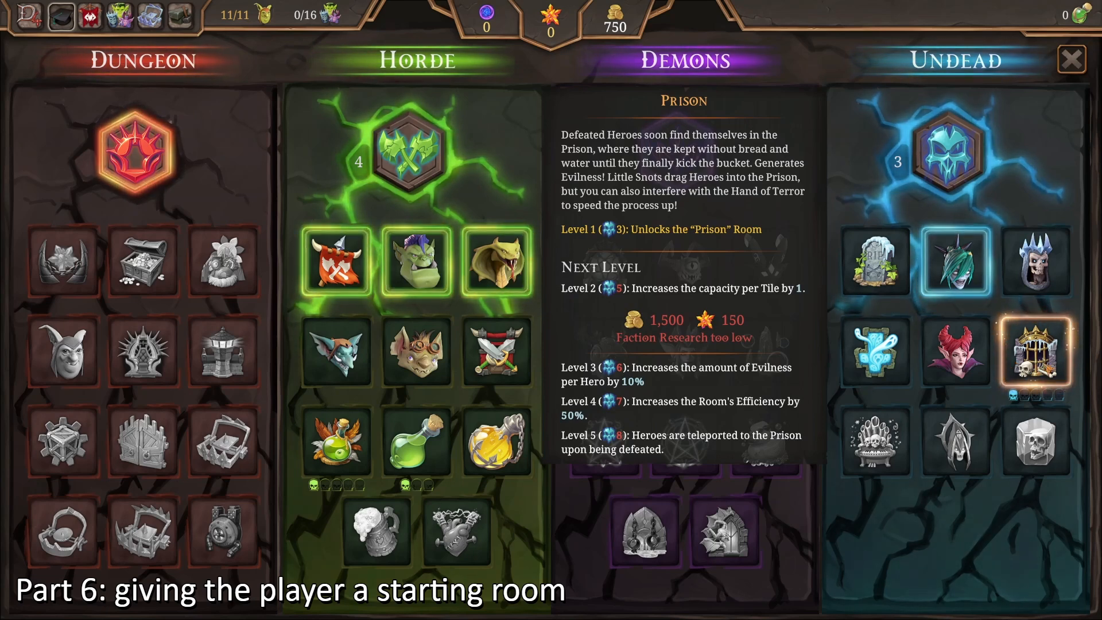
pyautogui.moveTo(411, 156)
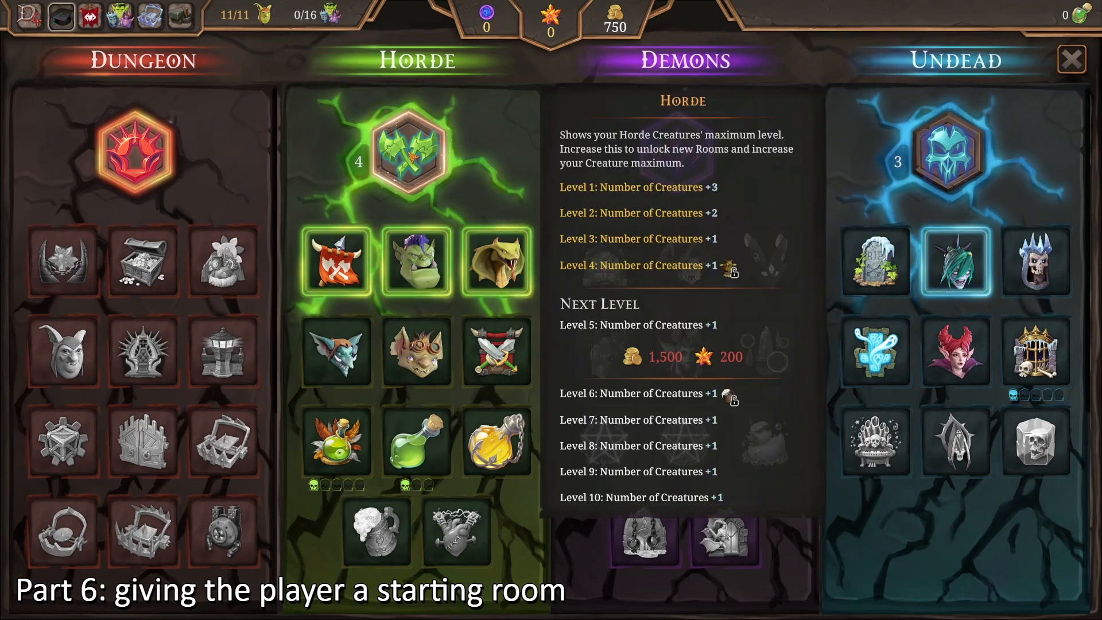
# Check the Basic Potions research level, close the research overview and inspect the furnished potion lodge beside the throne room
pyautogui.moveTo(418, 447)
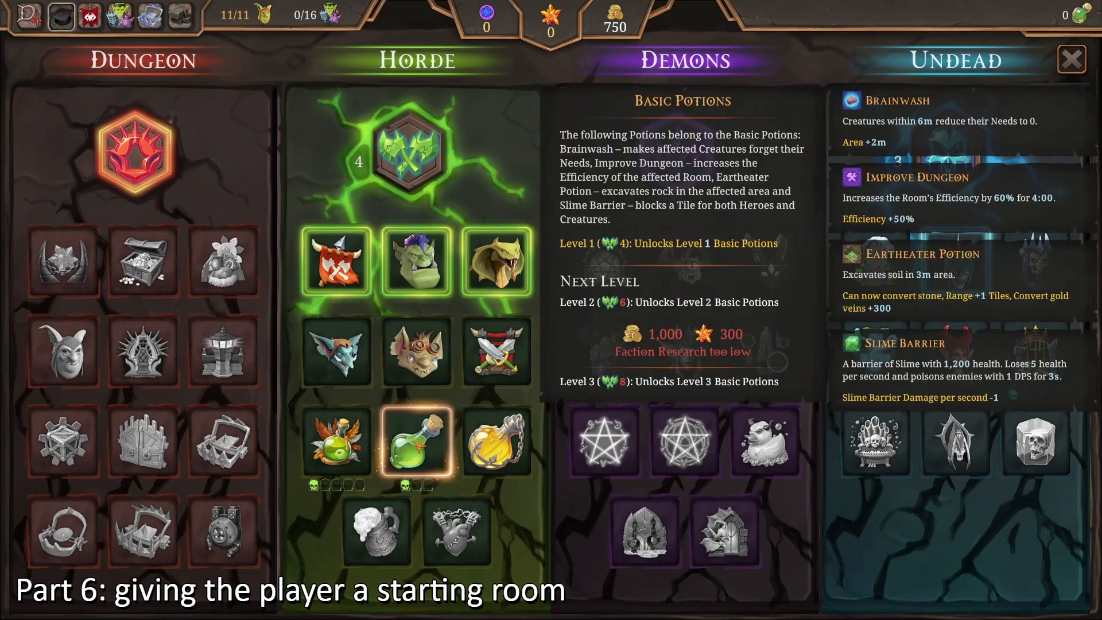
pyautogui.press('Escape')
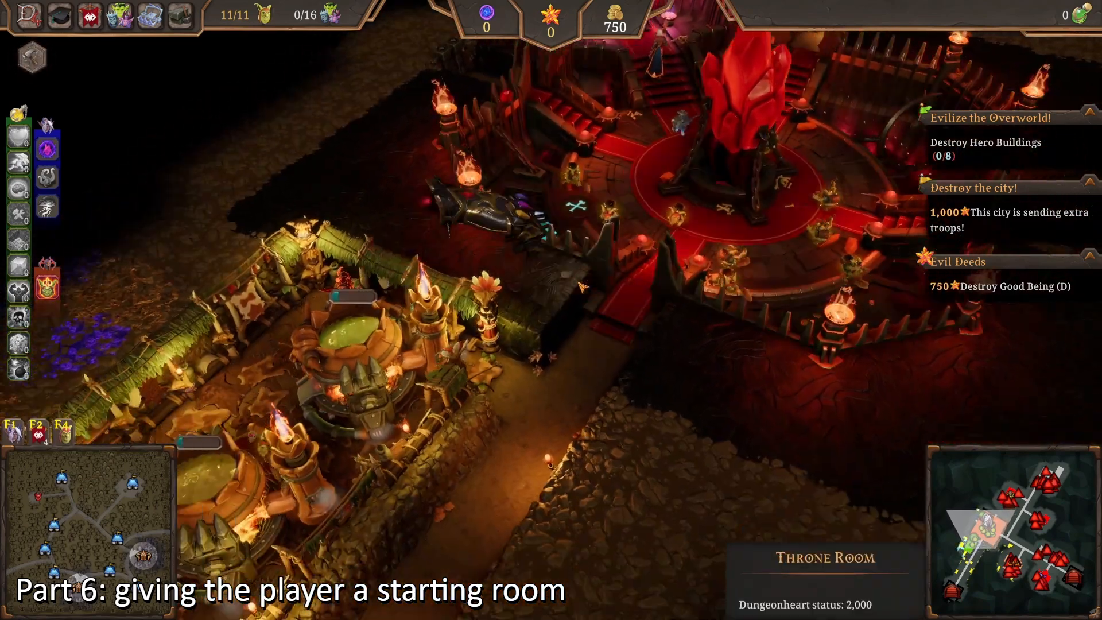
pyautogui.press('a')
pyautogui.press('s')
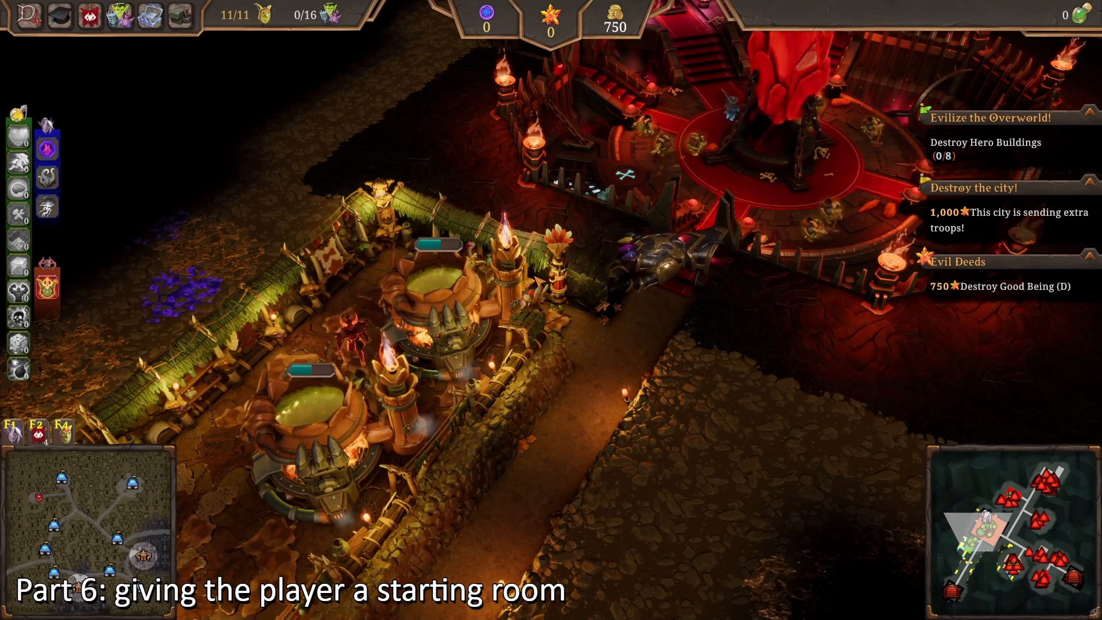
pyautogui.scroll(-2, 675, 415)
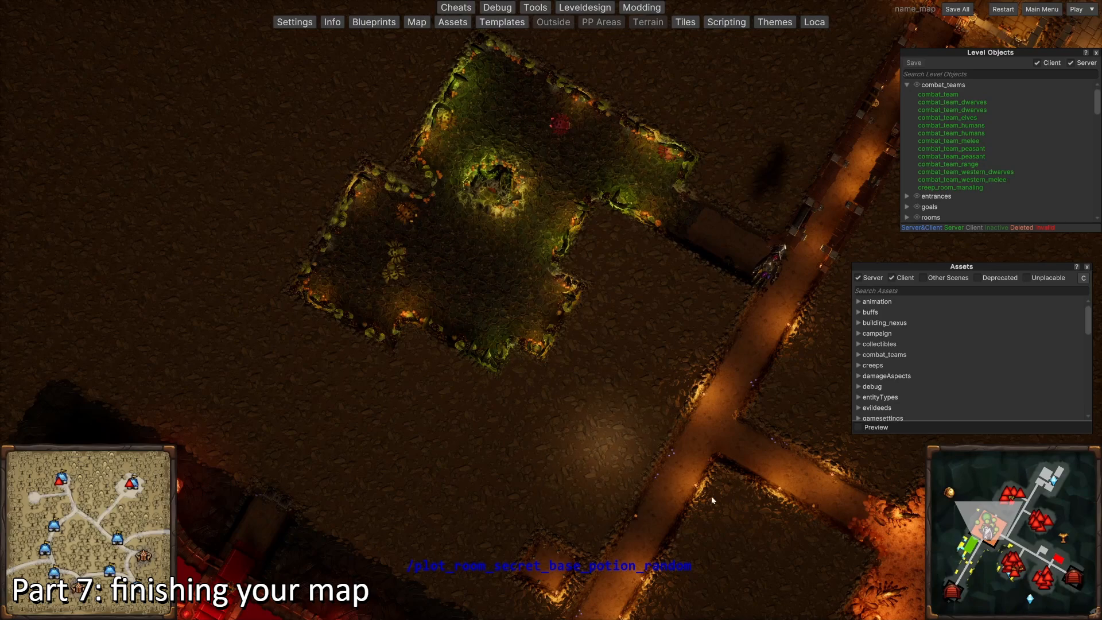
# Survey the finished map in the editor, covering the dungeon corridors and rooms as well as the overworld bases
pyautogui.scroll(-2, 584, 352)
pyautogui.moveTo(984, 543); pyautogui.dragTo(1026, 547)
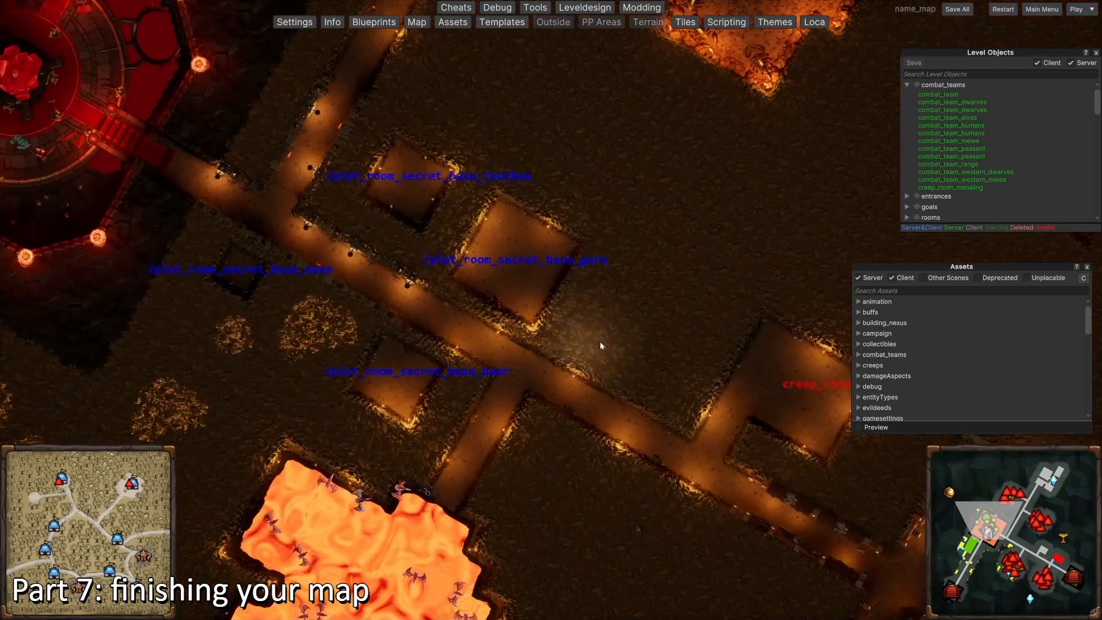
pyautogui.scroll(-5, 603, 370)
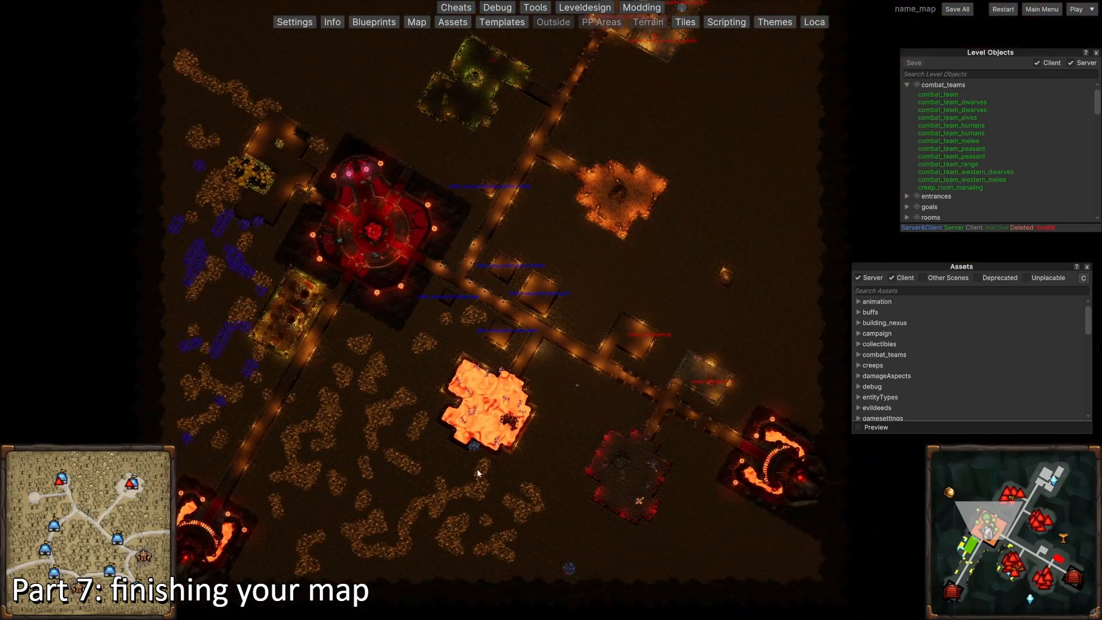
pyautogui.scroll(-2, 531, 390)
pyautogui.scroll(1, 550, 293)
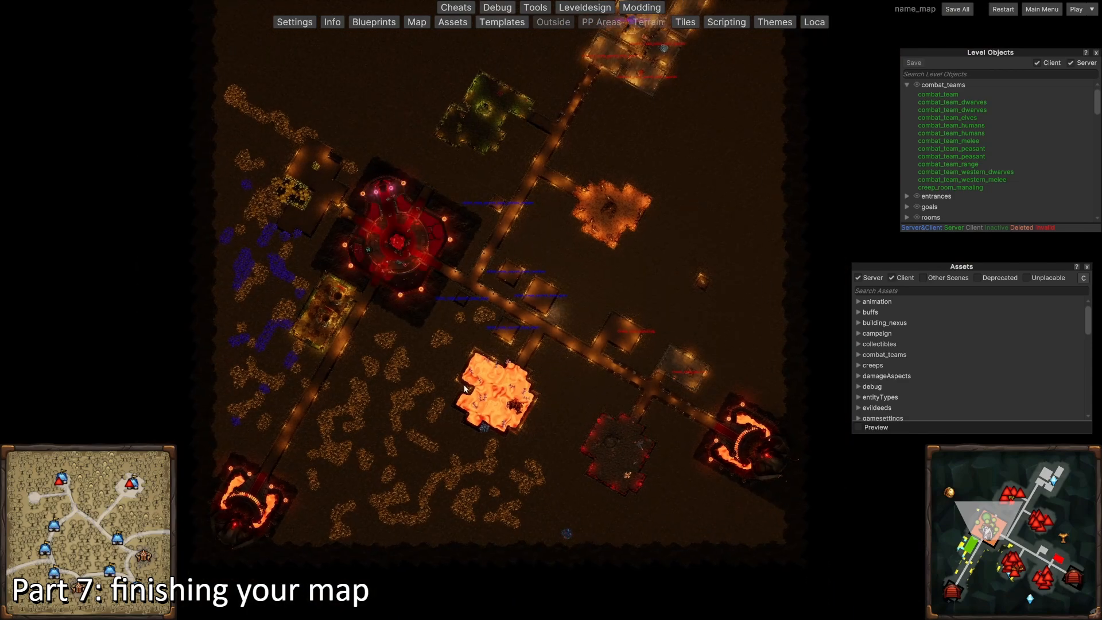
pyautogui.moveTo(114, 501); pyautogui.dragTo(73, 519)
pyautogui.scroll(5, 353, 345)
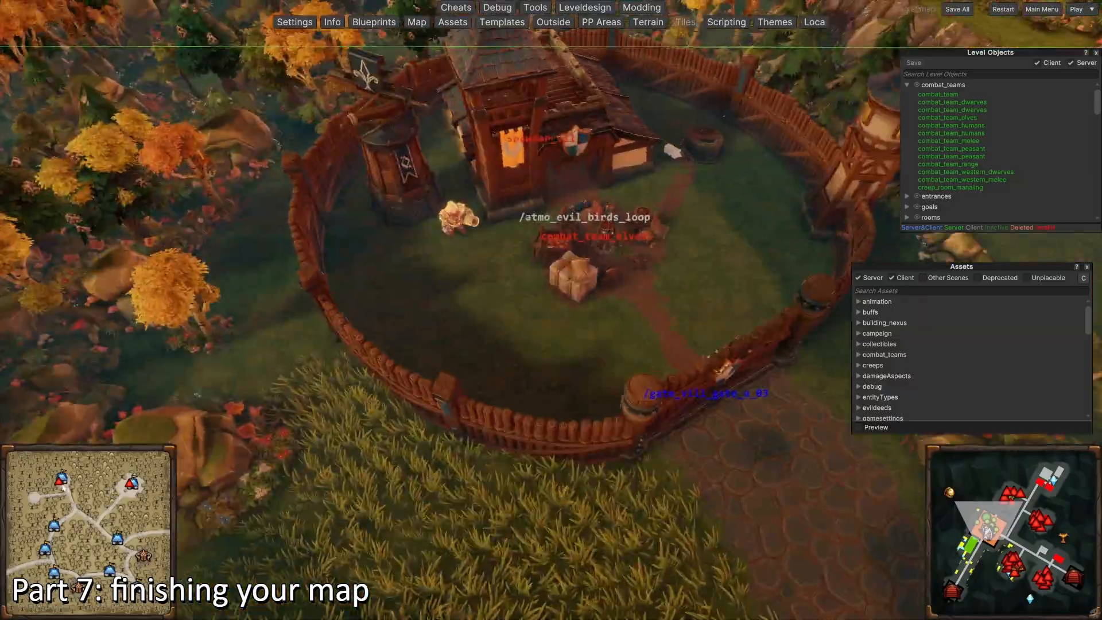
pyautogui.moveTo(65, 488); pyautogui.dragTo(166, 523)
pyautogui.moveTo(1027, 542); pyautogui.dragTo(1035, 558)
pyautogui.press('a')
pyautogui.press('w')
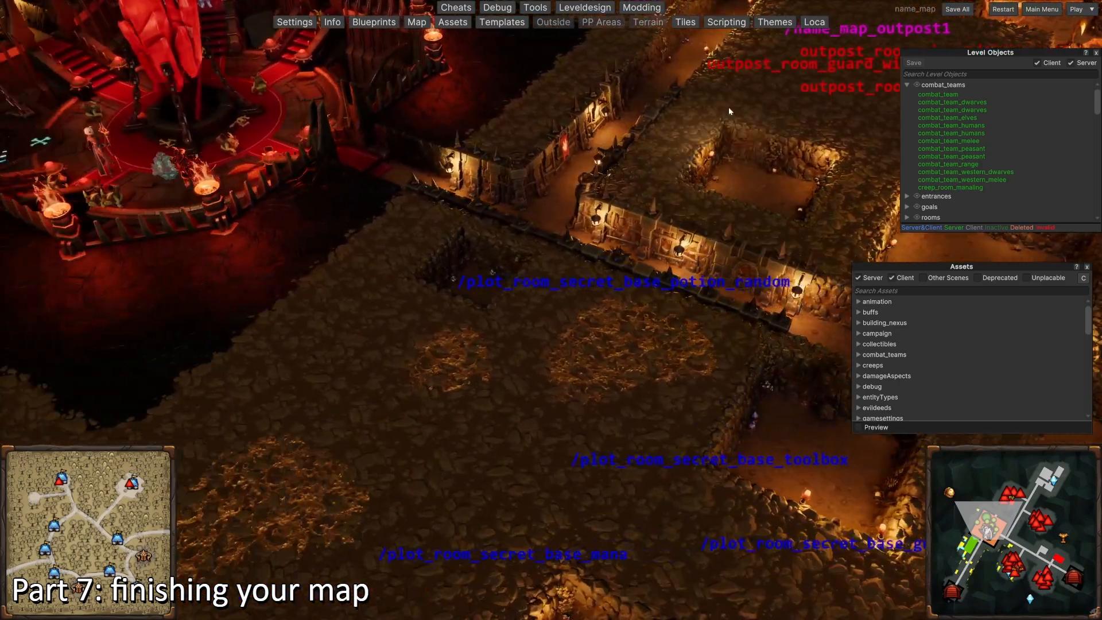
pyautogui.press('a')
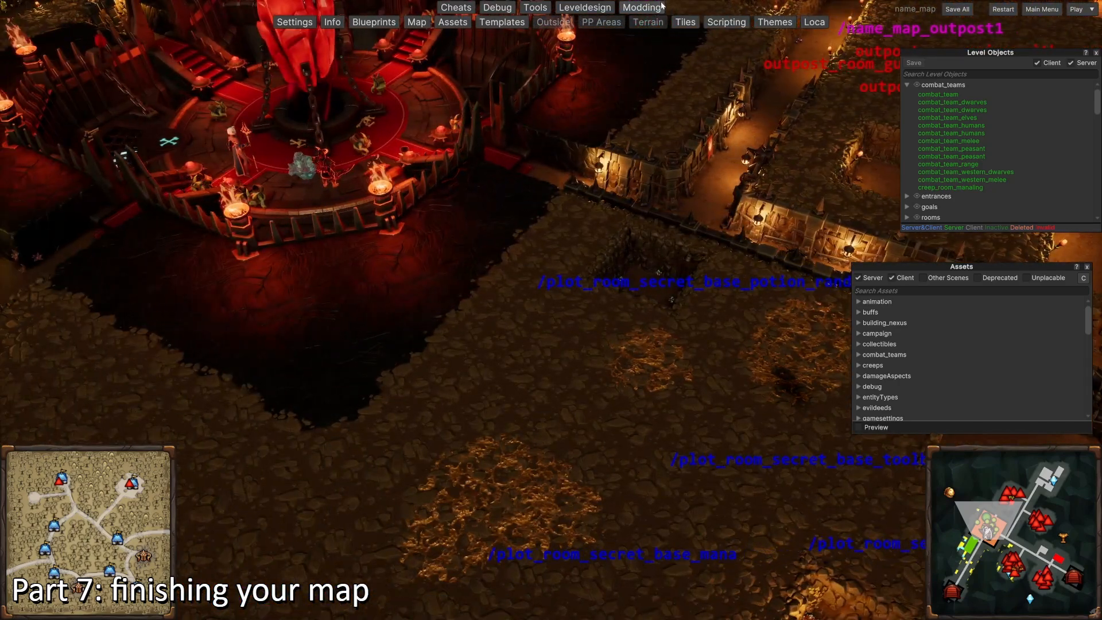
# Open the map's upload details, review the title and description, and close them without uploading
pyautogui.click(660, 7)
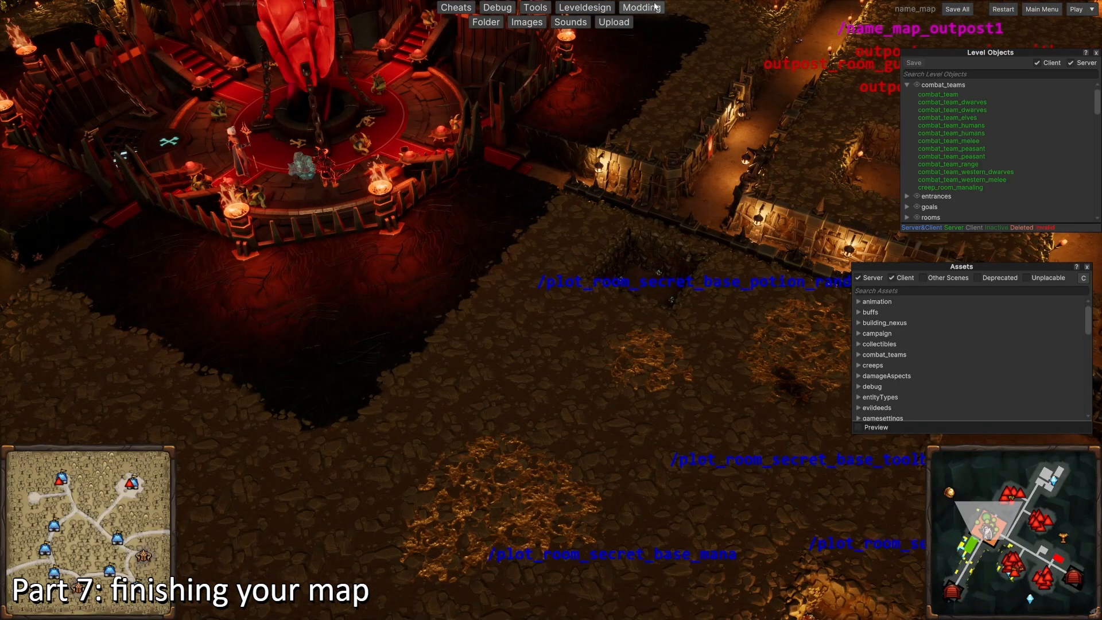
pyautogui.click(614, 21)
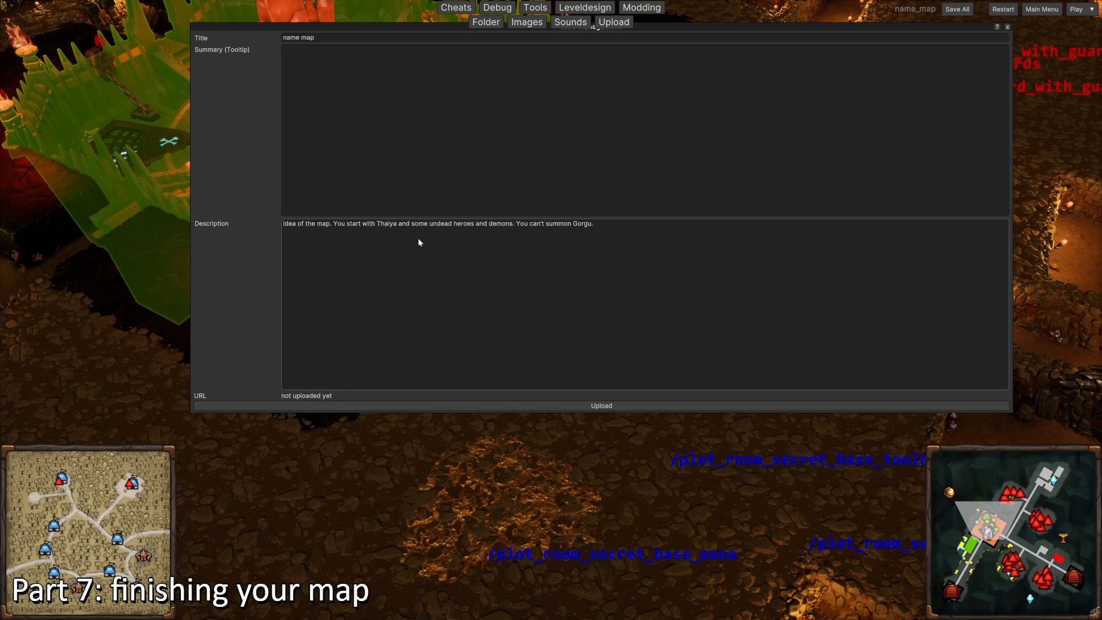
pyautogui.click(314, 228)
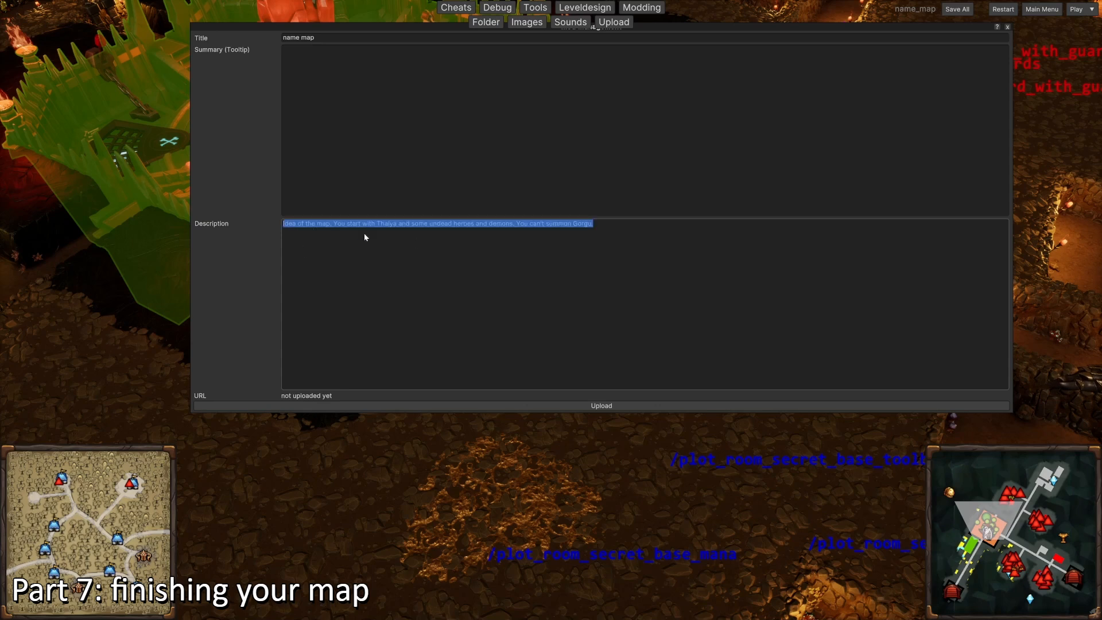
pyautogui.click(337, 266)
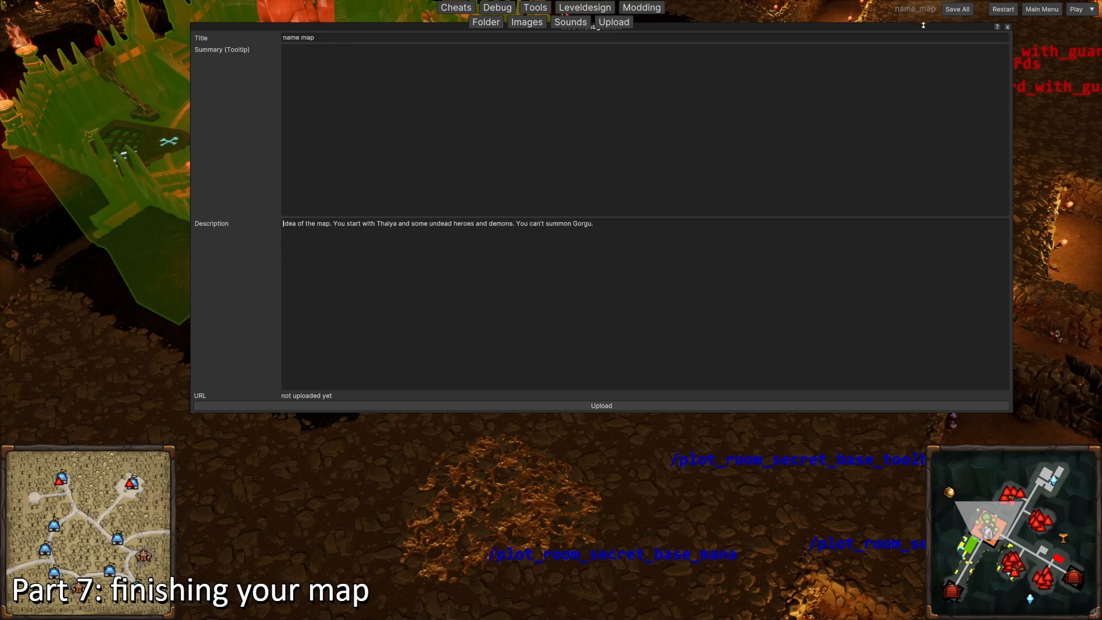
pyautogui.click(1008, 27)
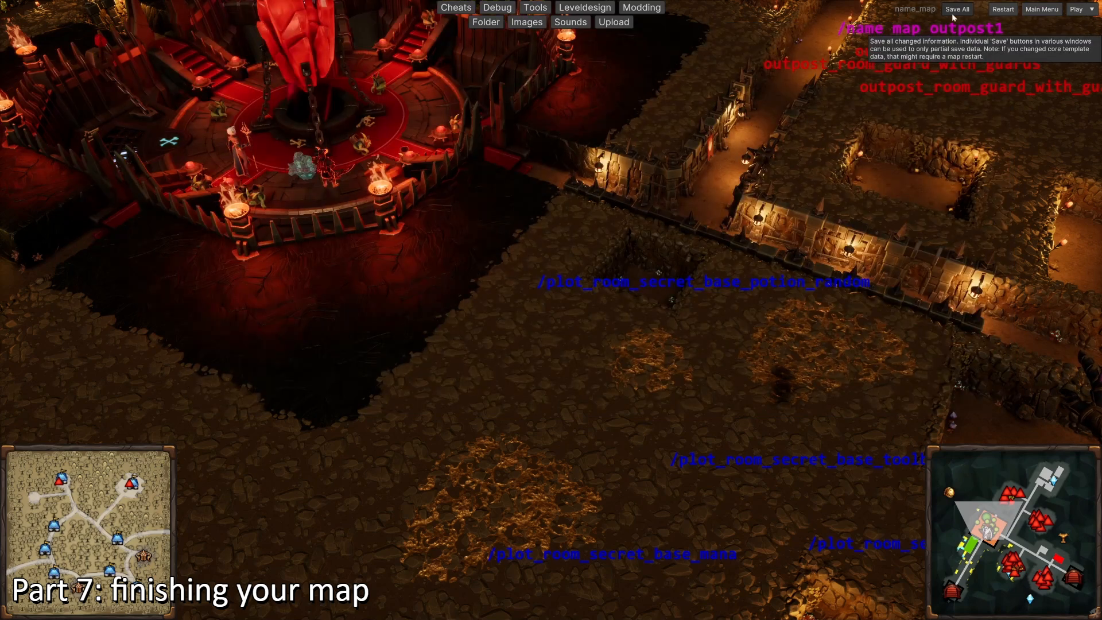
# Save all changes and leave the editor for the main menu
pyautogui.click(951, 14)
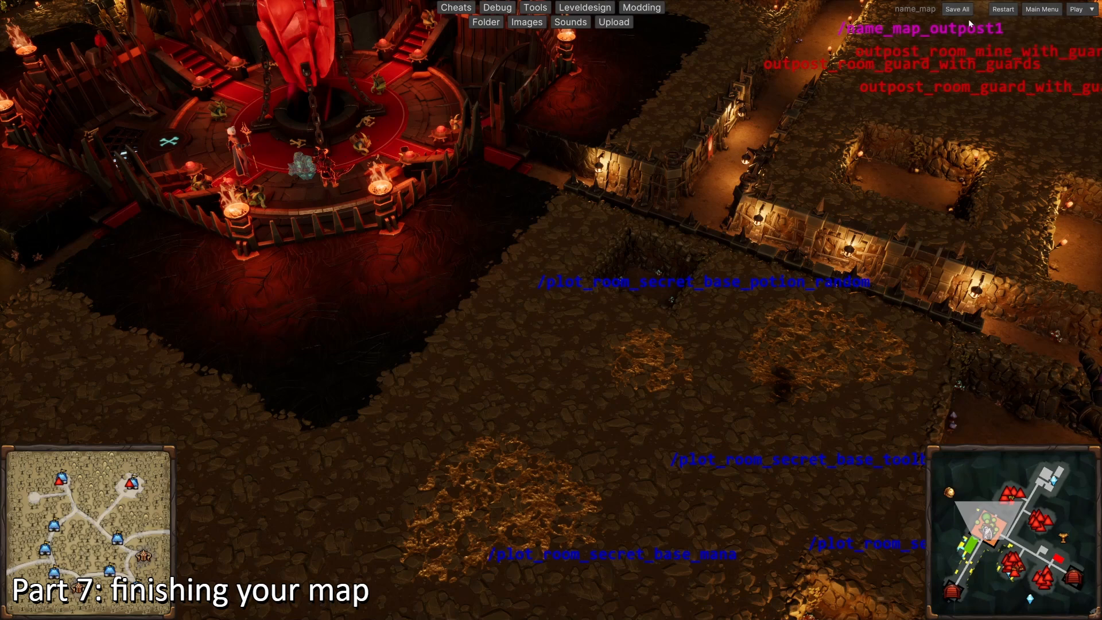
pyautogui.click(1041, 10)
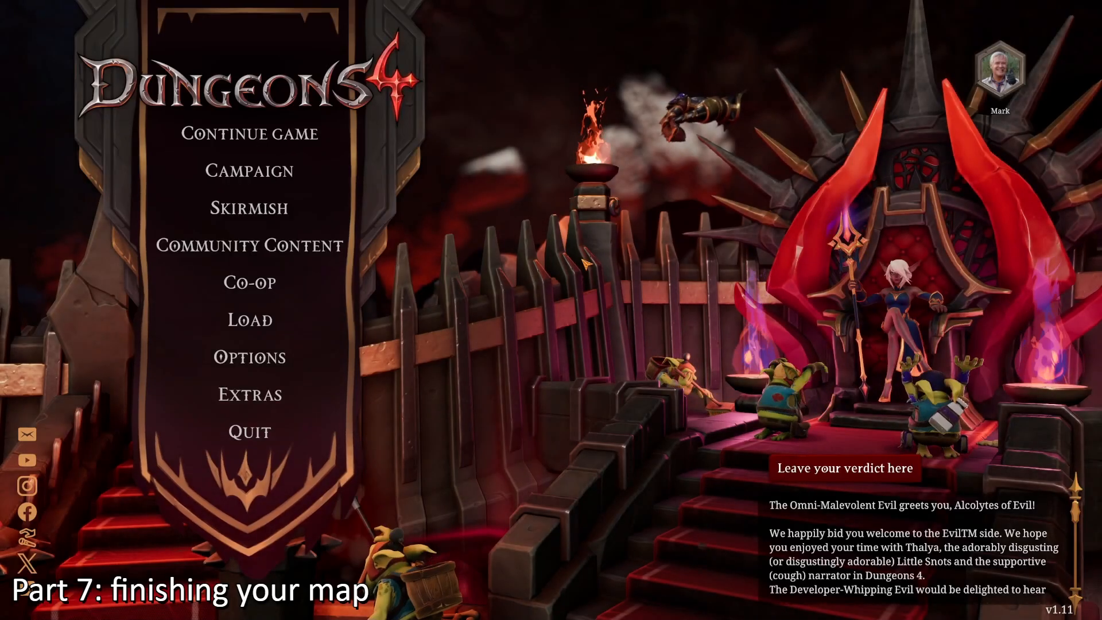
# Select "name map" among the community maps and start a regular game on it, keeping Thalya's selected skills
pyautogui.click(281, 245)
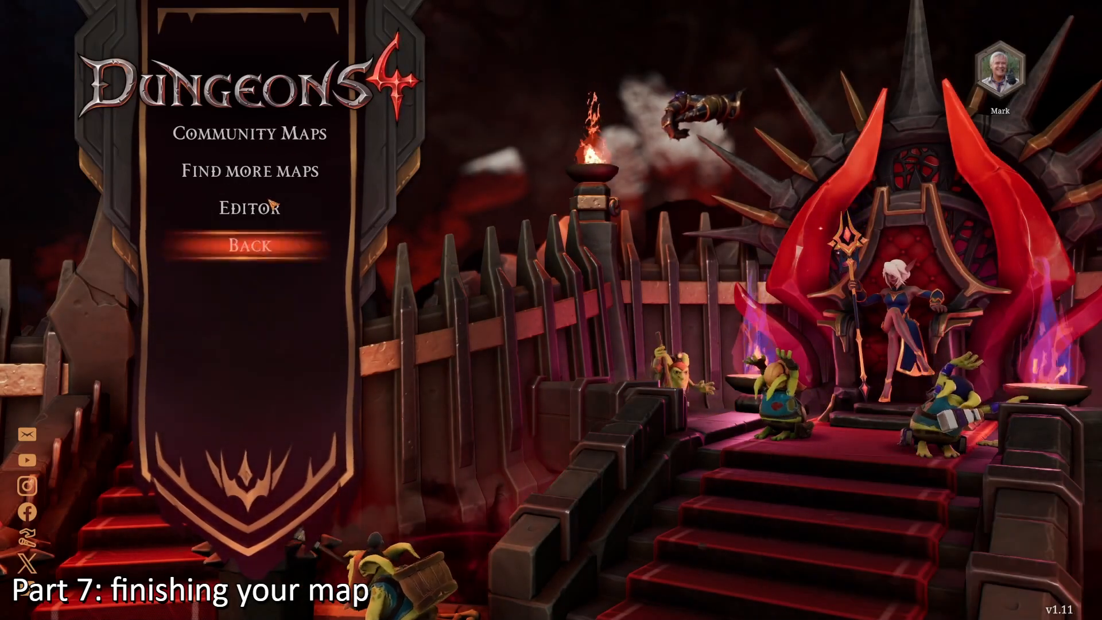
pyautogui.click(253, 134)
pyautogui.moveTo(278, 197); pyautogui.dragTo(271, 376)
pyautogui.click(112, 258)
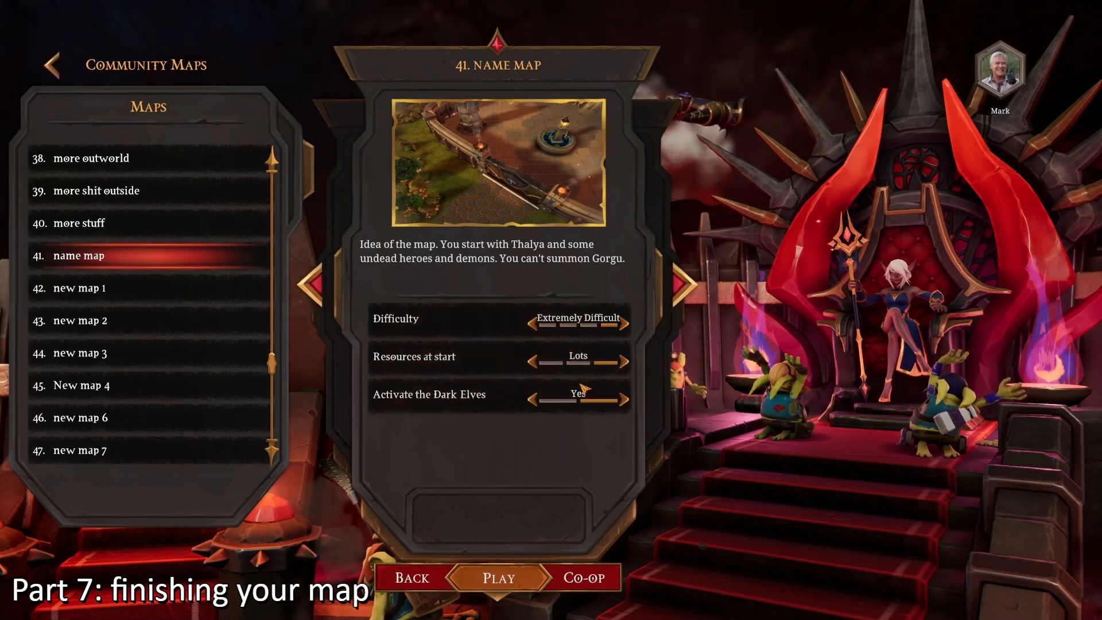
pyautogui.click(498, 578)
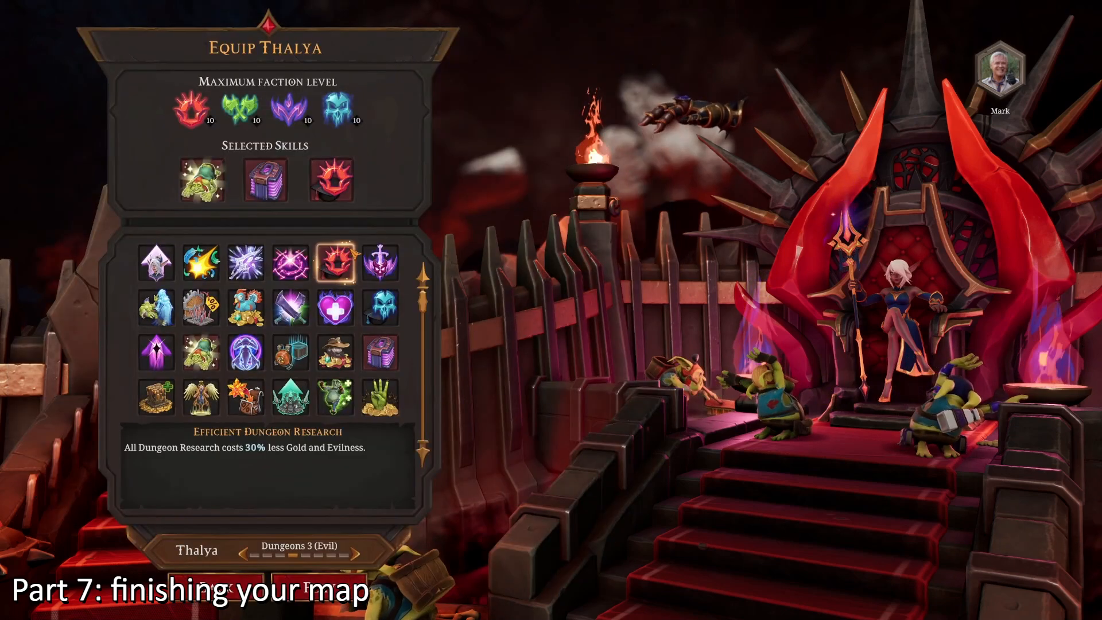
pyautogui.click(317, 583)
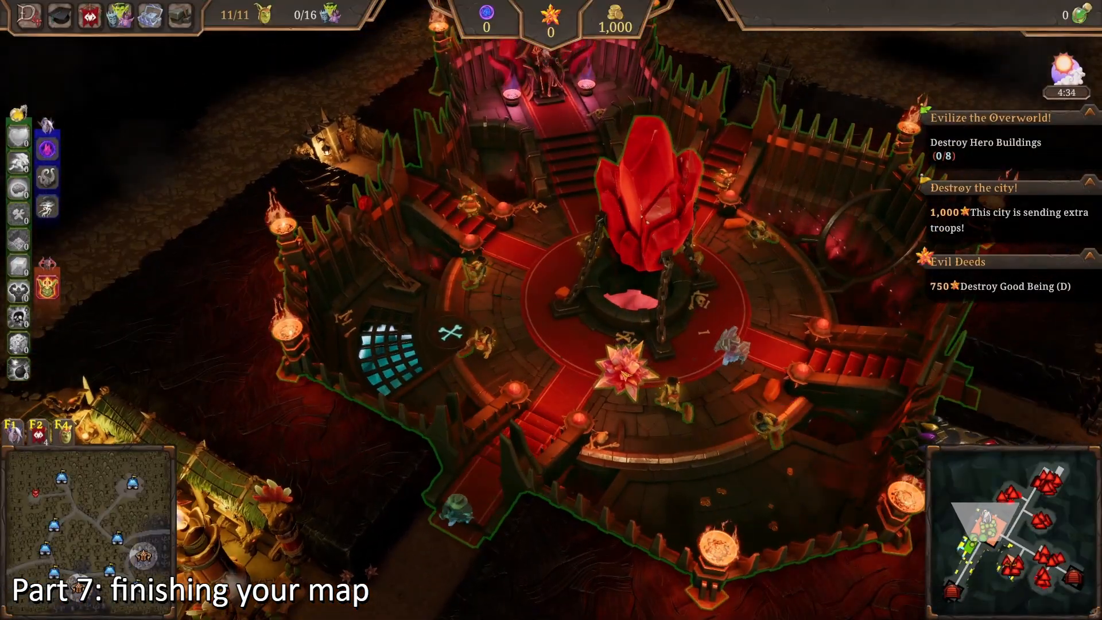
# Inspect the running map, including the throne room, potion lodge, overworld city, creep rooms, dungeon entrance and corridors
pyautogui.click(626, 374)
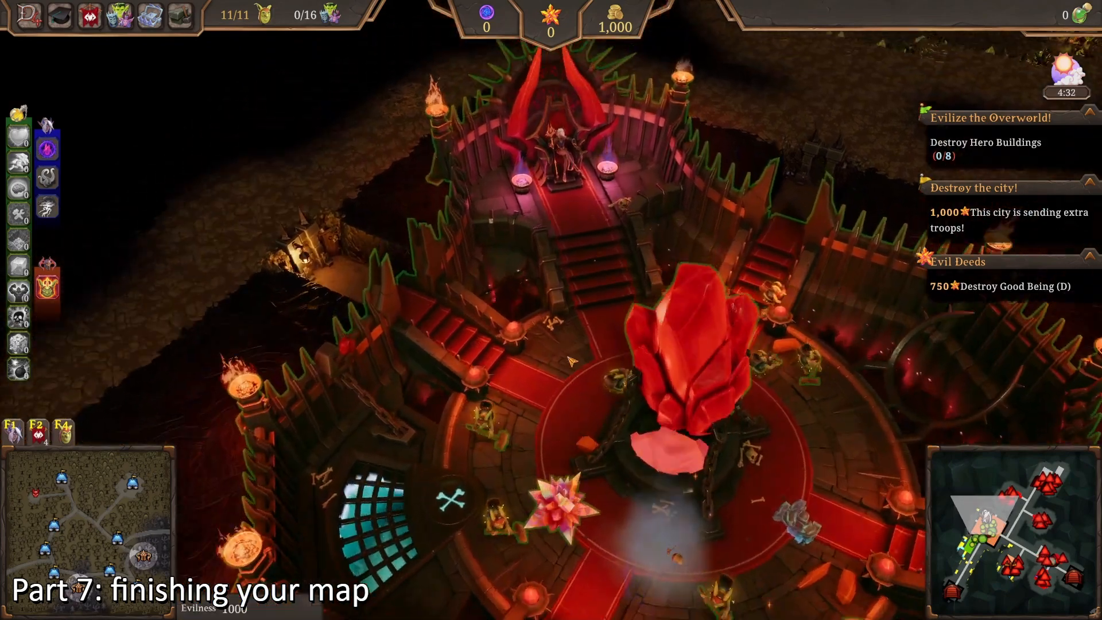
pyautogui.scroll(-5, 874, 414)
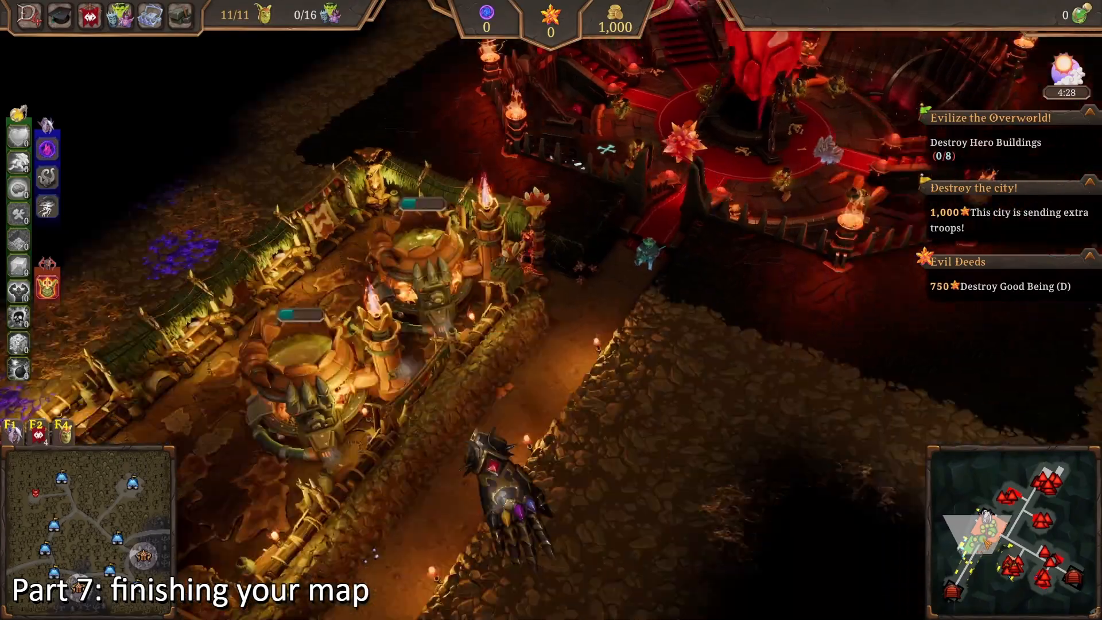
pyautogui.click(1015, 535)
pyautogui.moveTo(1015, 535); pyautogui.dragTo(1049, 478)
pyautogui.press('Home')
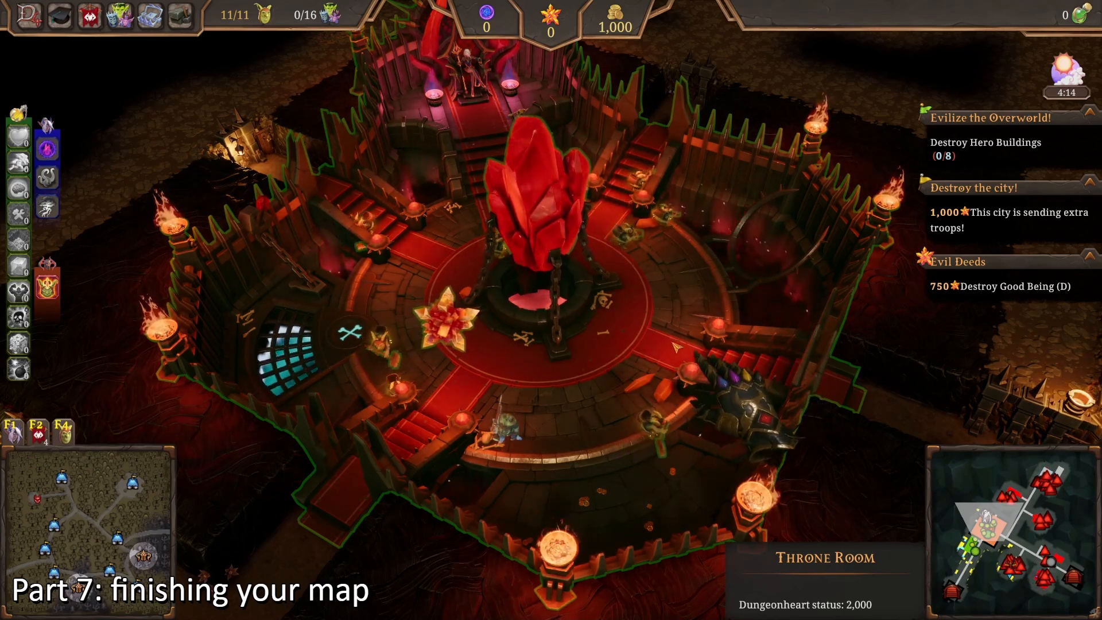
pyautogui.click(117, 524)
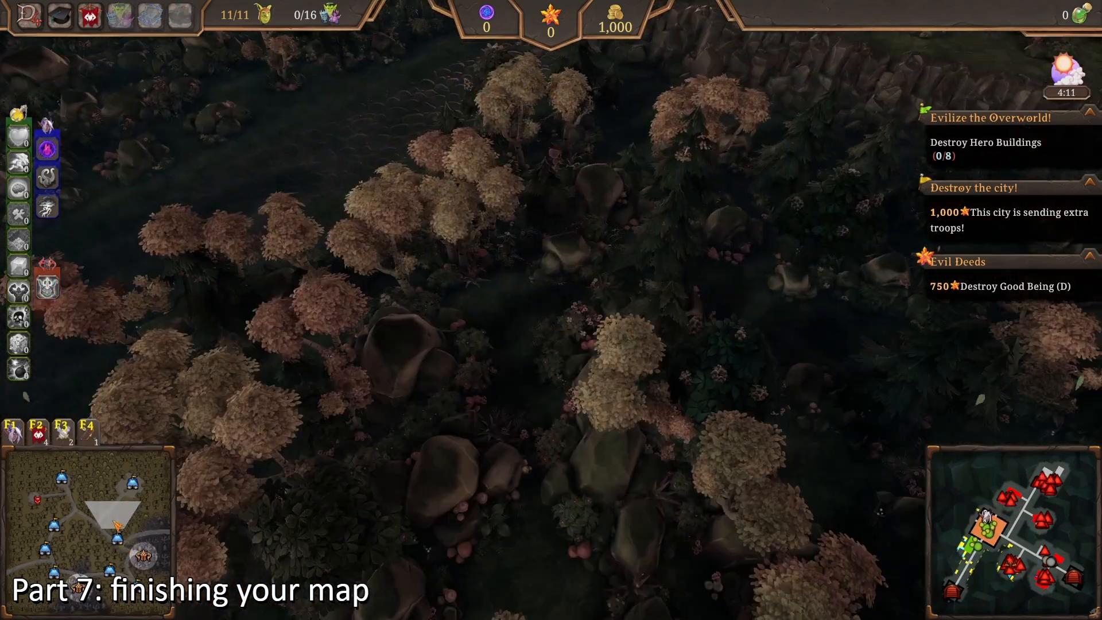
pyautogui.click(137, 488)
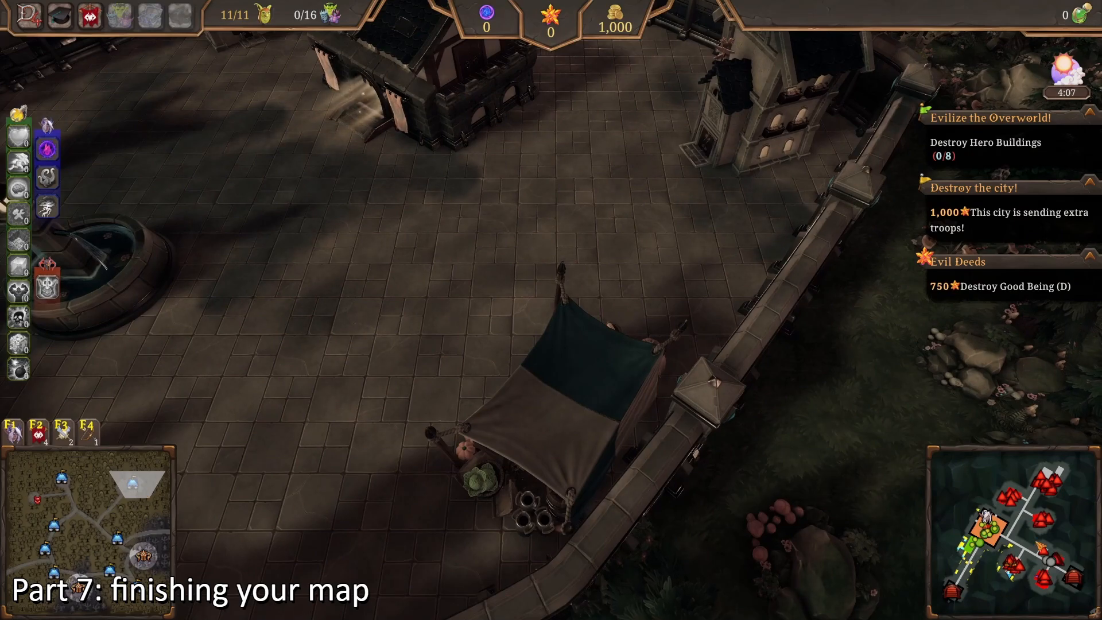
pyautogui.click(1041, 577)
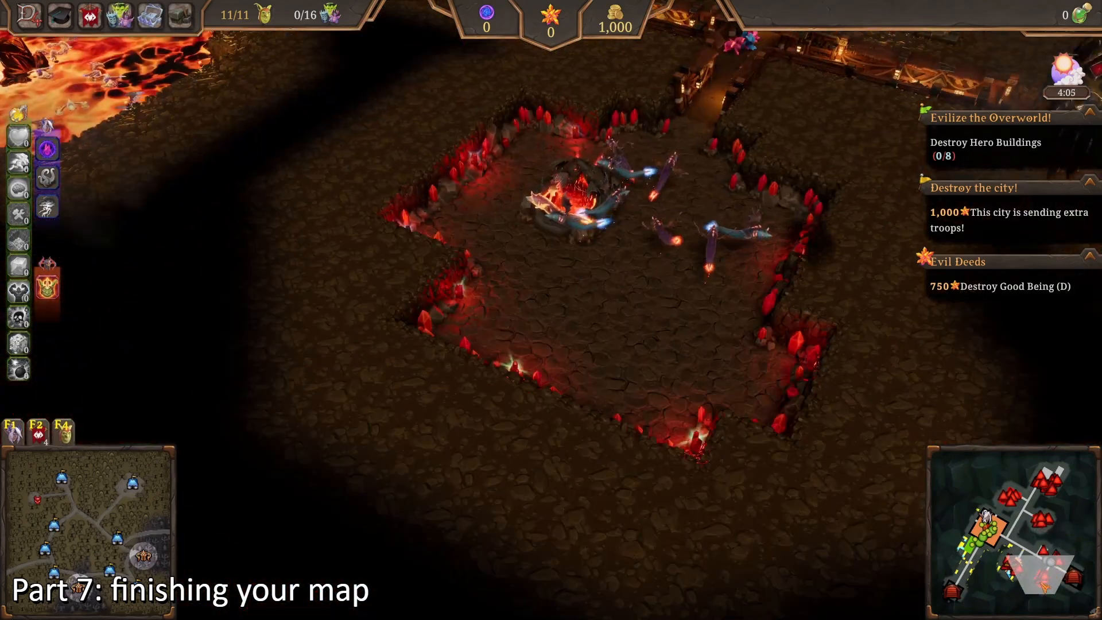
pyautogui.moveTo(1042, 584); pyautogui.dragTo(976, 527)
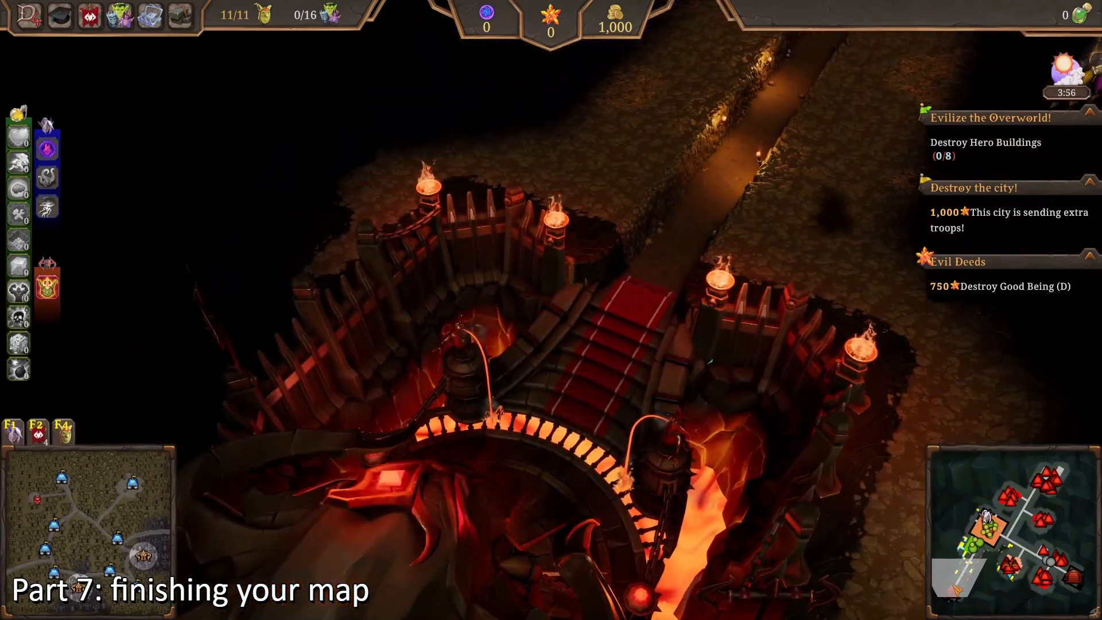
pyautogui.moveTo(956, 589); pyautogui.dragTo(1020, 516)
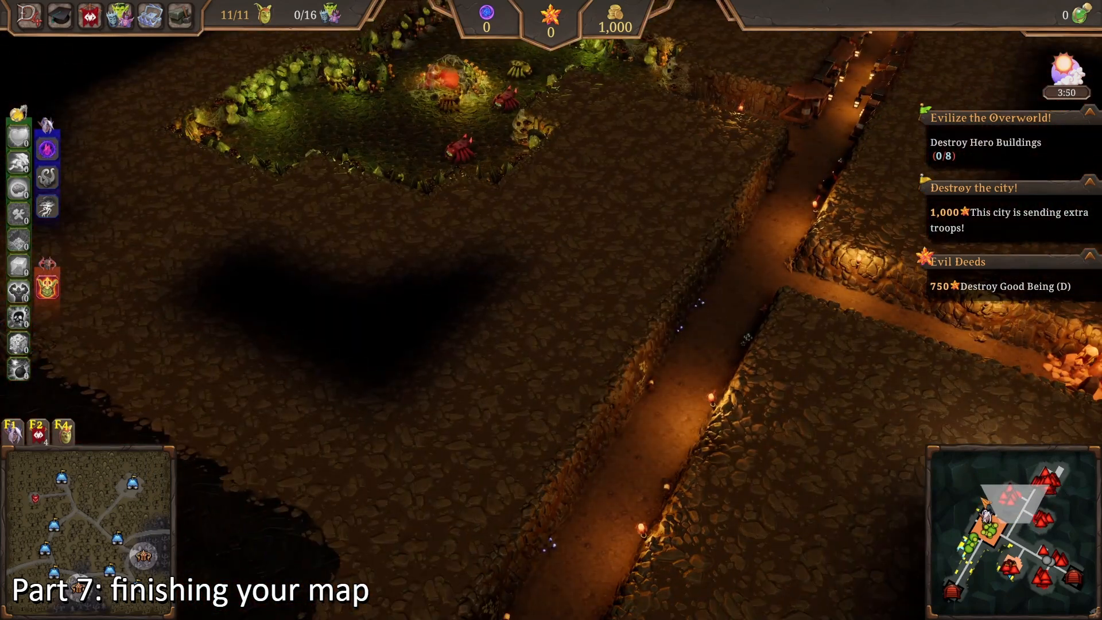
# Quit the running game and return to the main menu
pyautogui.press('Escape')
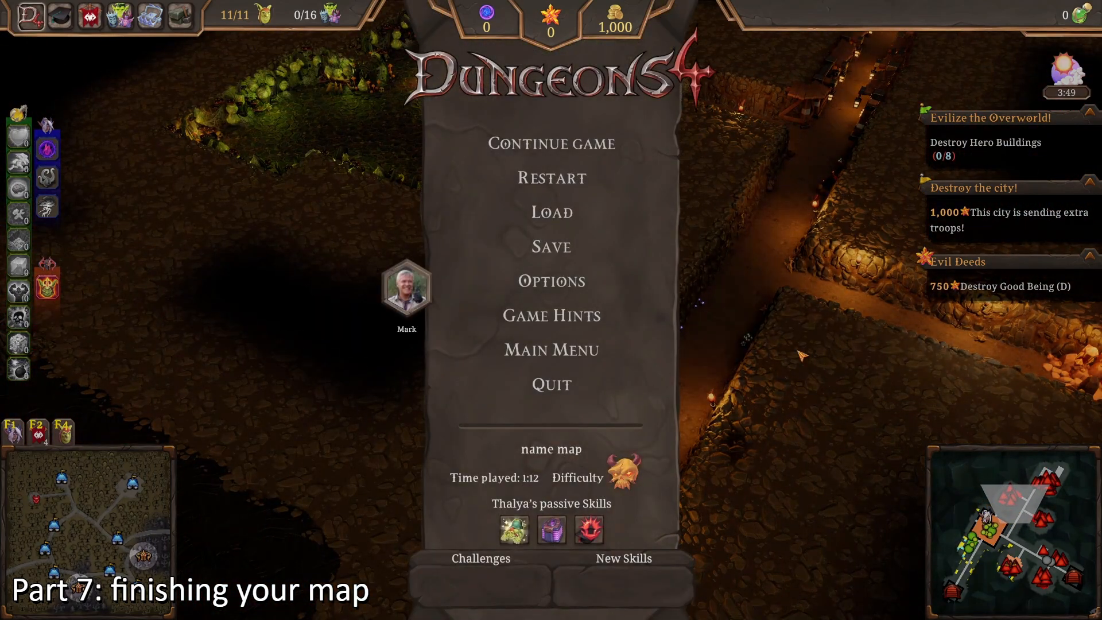
pyautogui.click(623, 354)
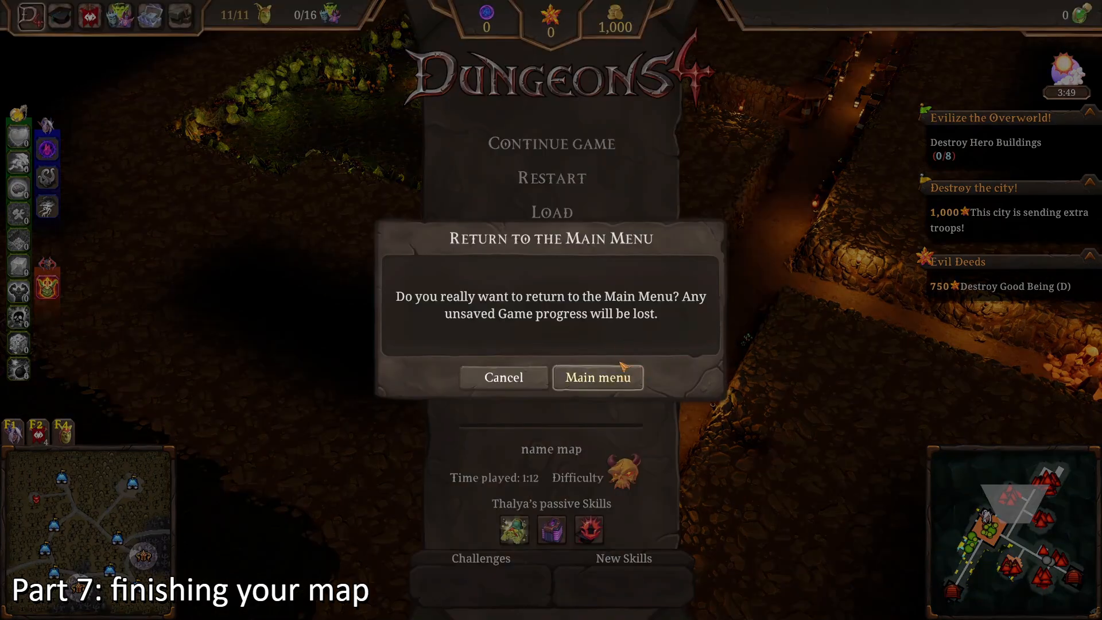
pyautogui.click(623, 379)
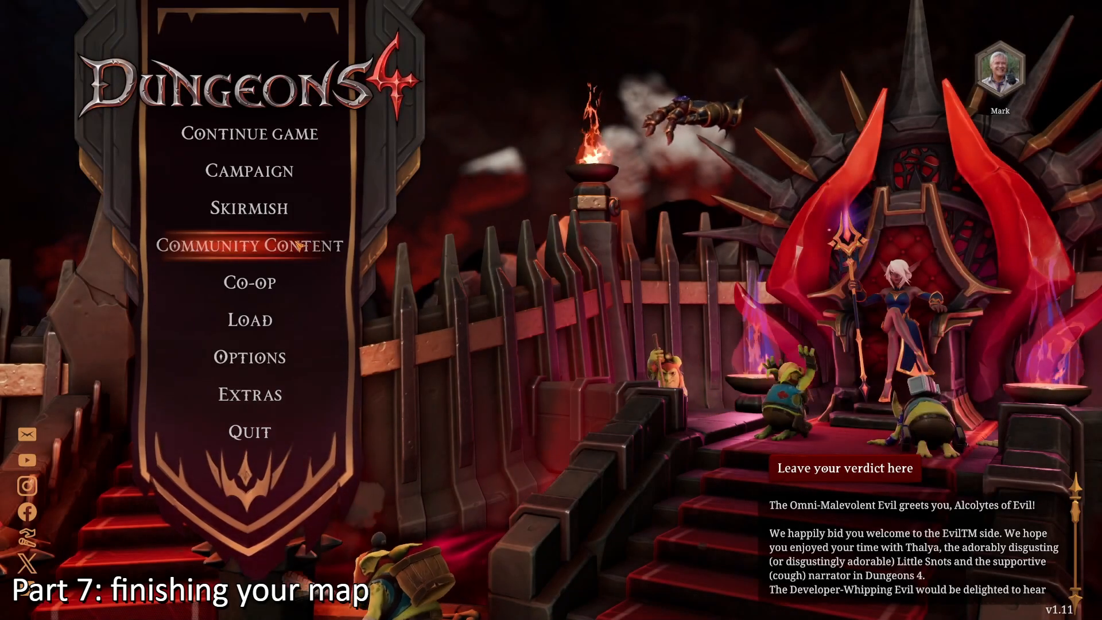
# Reopen "name map" in the editor from the list of community content
pyautogui.click(270, 246)
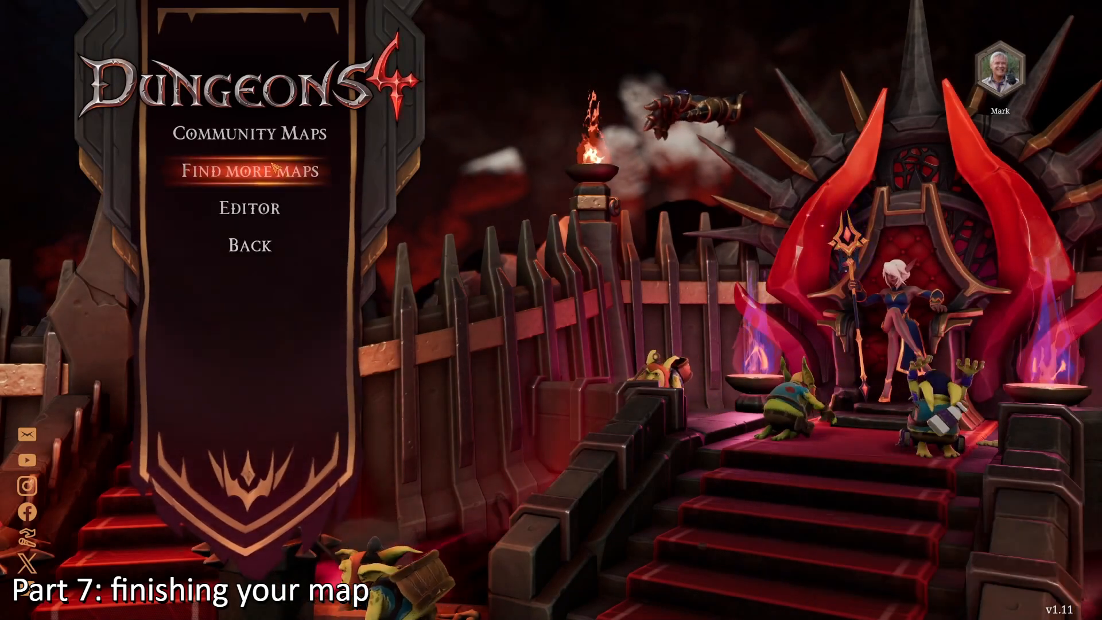
pyautogui.click(247, 208)
pyautogui.click(606, 68)
pyautogui.moveTo(805, 164); pyautogui.dragTo(814, 333)
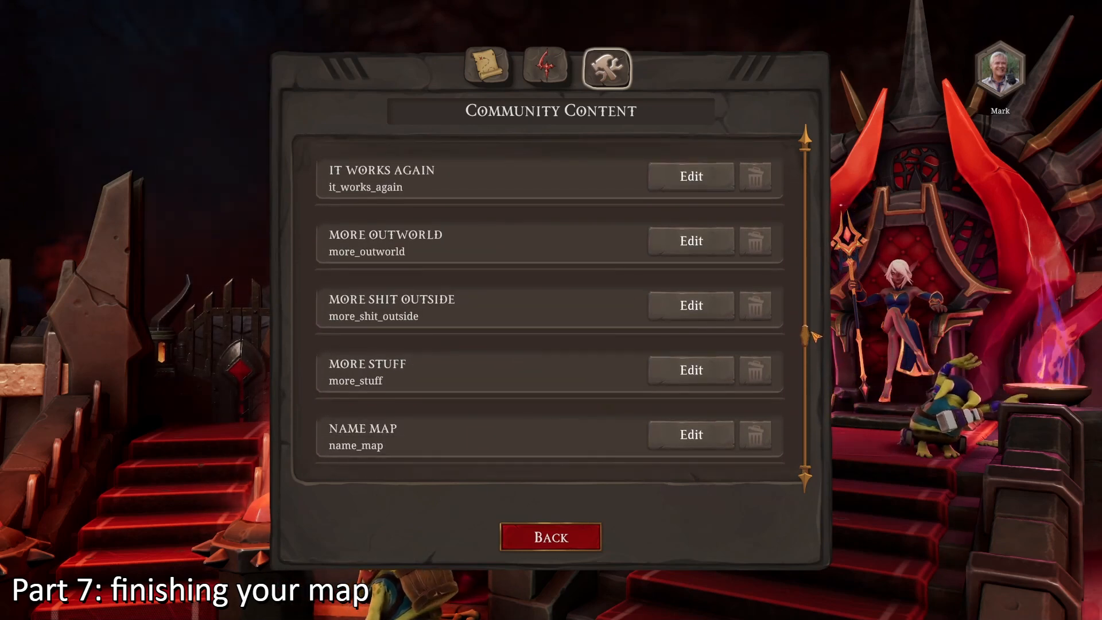
pyautogui.click(688, 433)
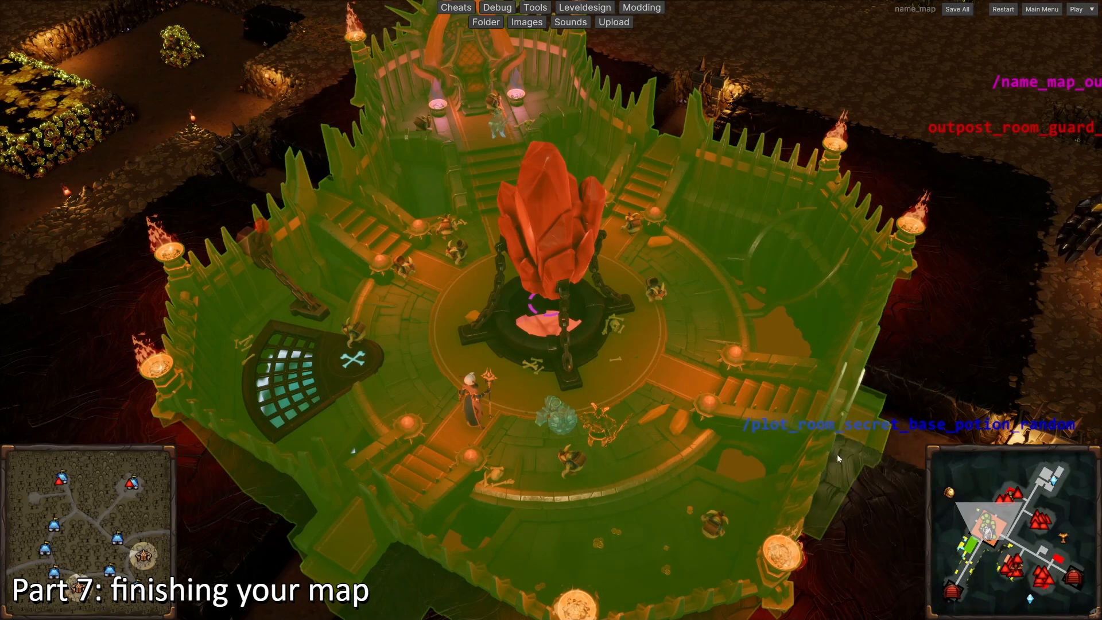
# Go to the overworld city and use the Cheats window to spawn SuperOrcs beside its hero building
pyautogui.click(140, 492)
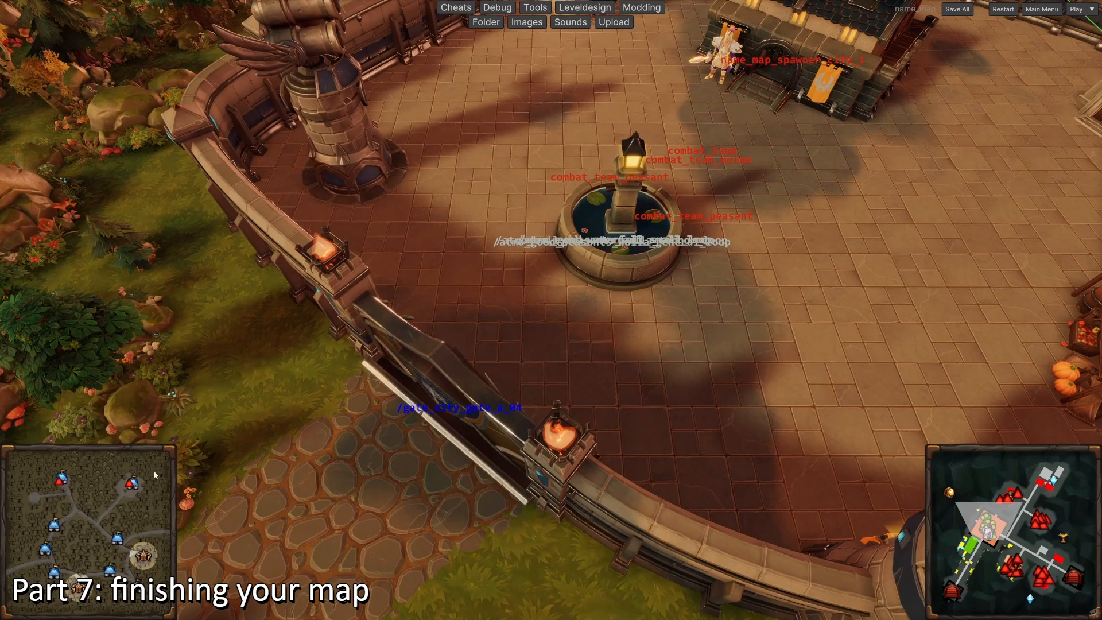
pyautogui.press('w')
pyautogui.press('d')
pyautogui.press('s')
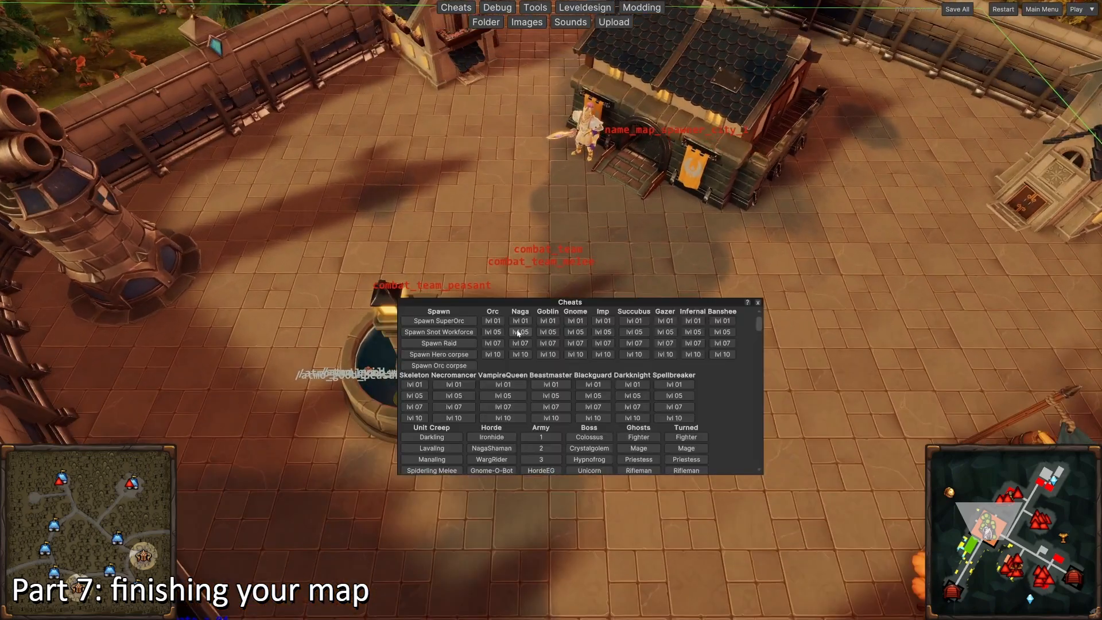
pyautogui.press('w')
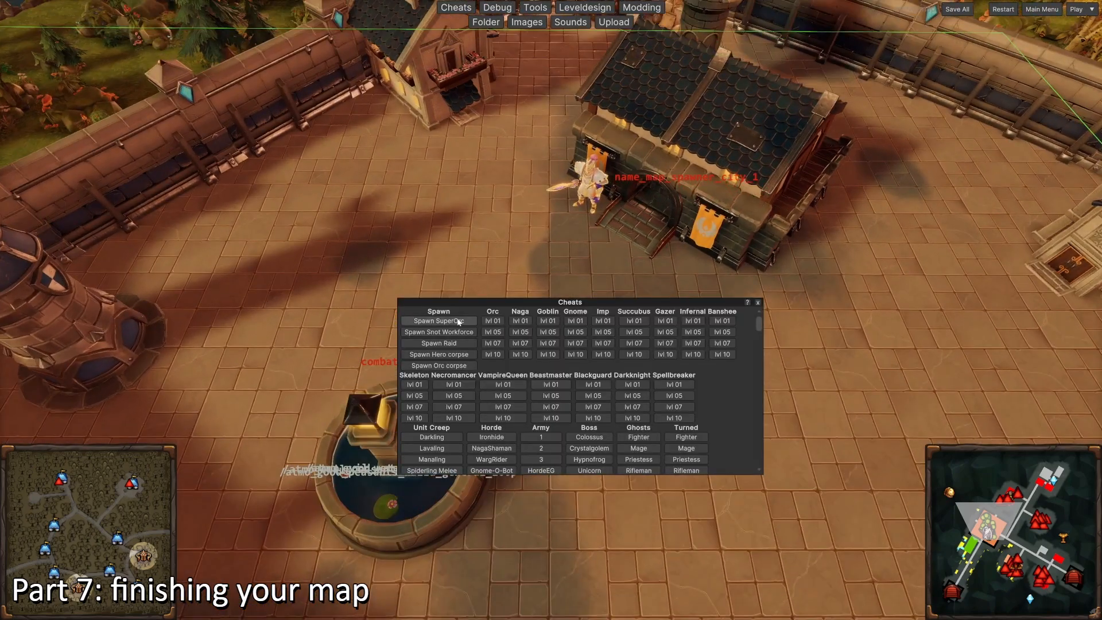
pyautogui.press('w')
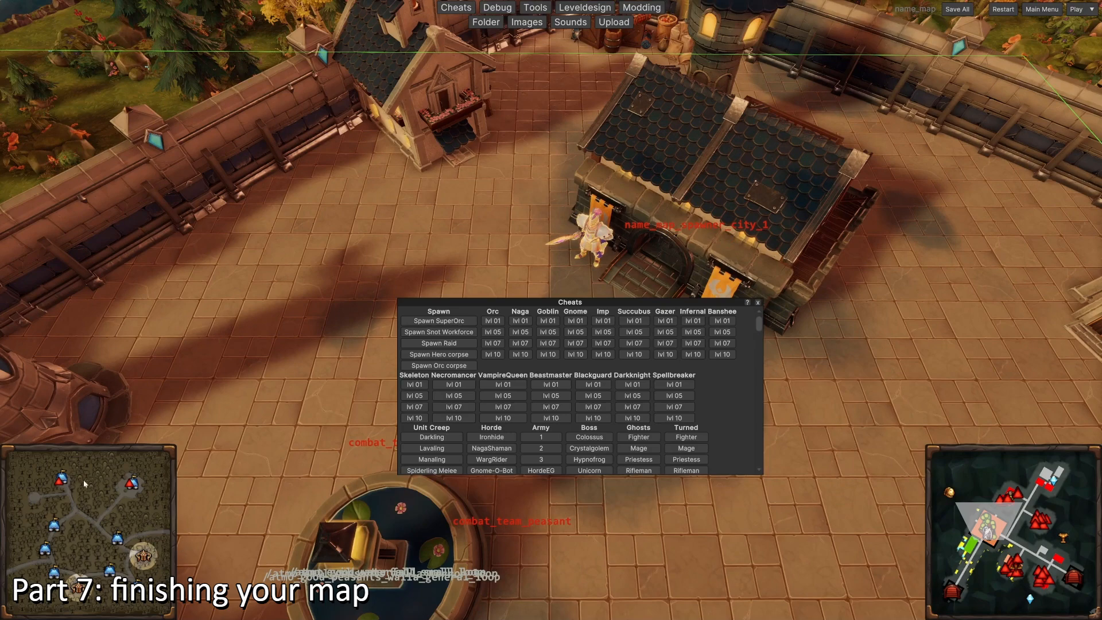
pyautogui.press('s')
pyautogui.press('a')
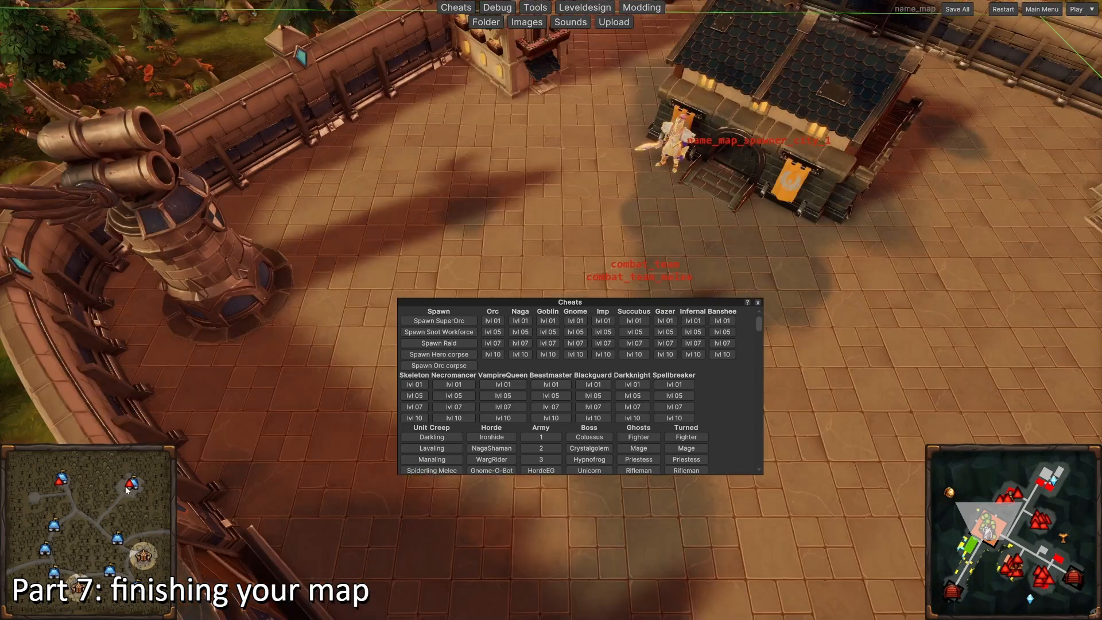
pyautogui.press('w')
pyautogui.press('d')
# Spawn SuperOrcs inside the fenced village in the northwest of the overworld
pyautogui.click(63, 477)
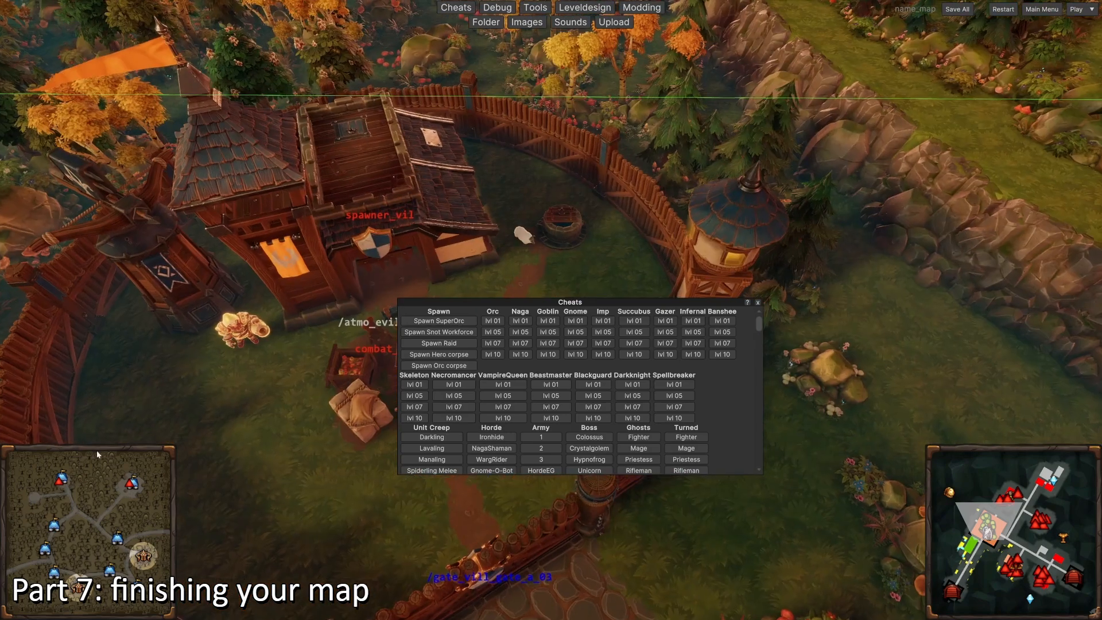
pyautogui.press('w')
pyautogui.press('a')
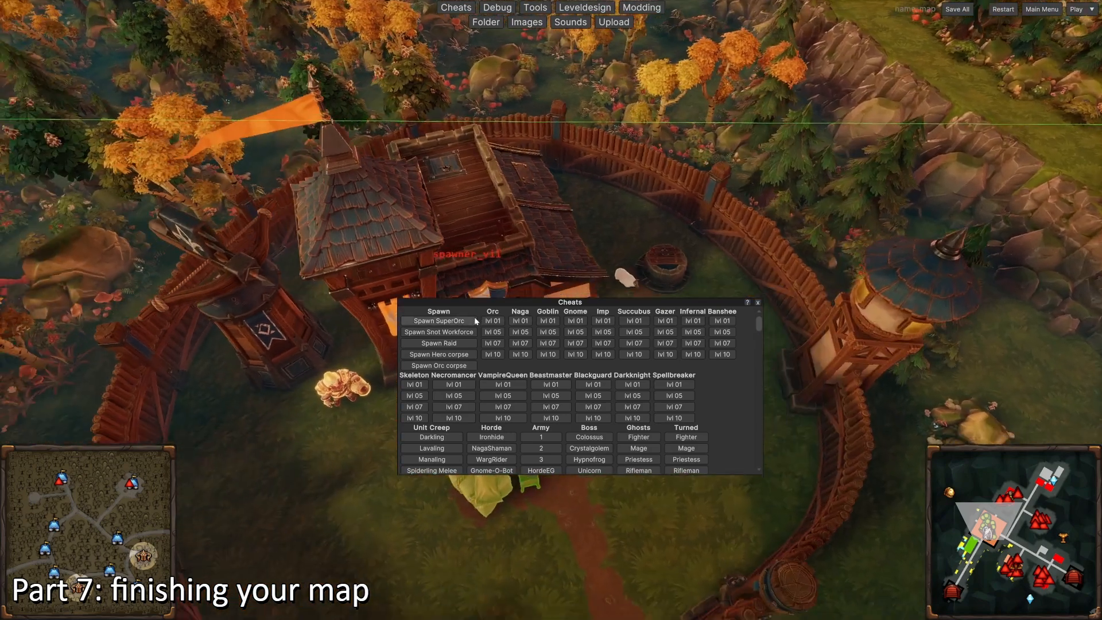
pyautogui.press('s')
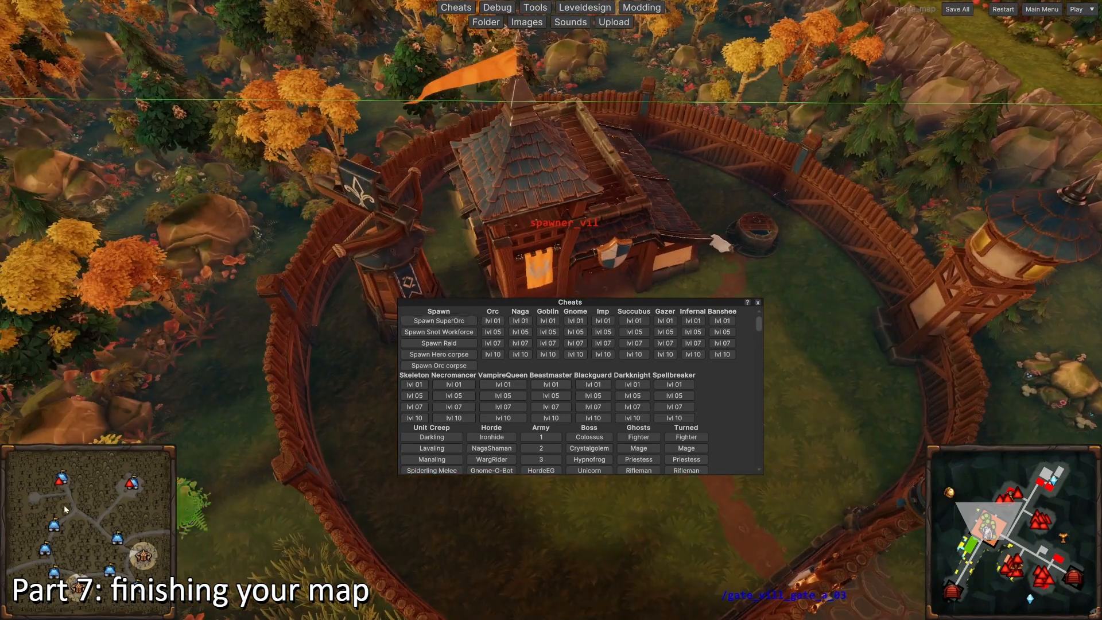
# Spawn SuperOrcs at the two hero camps along the western road of the overworld
pyautogui.click(55, 524)
pyautogui.press('w')
pyautogui.press('a')
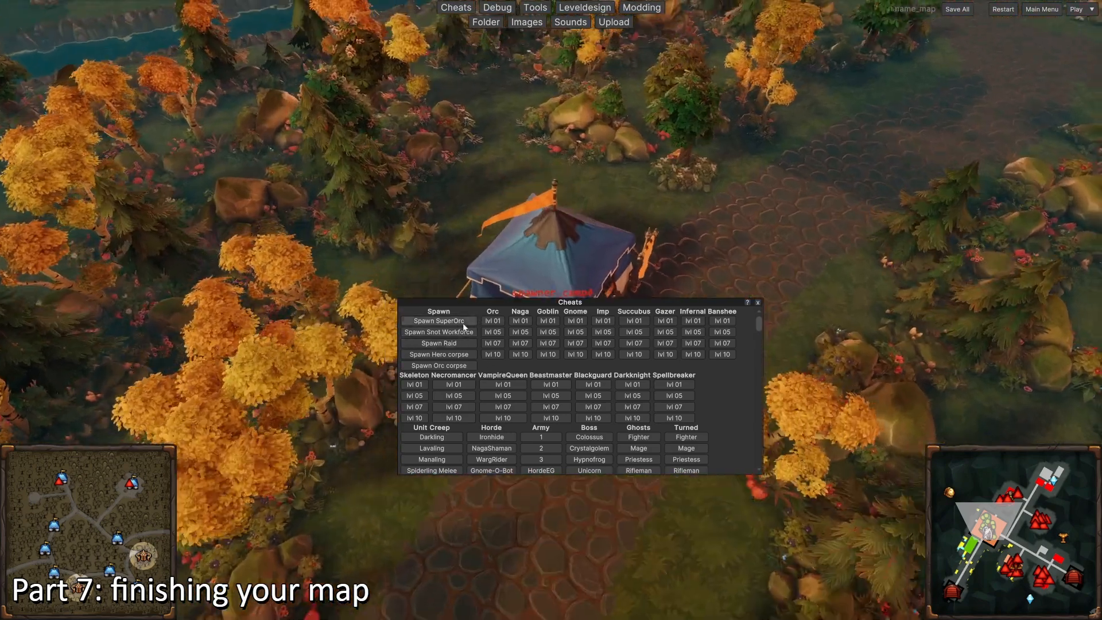
pyautogui.press('d')
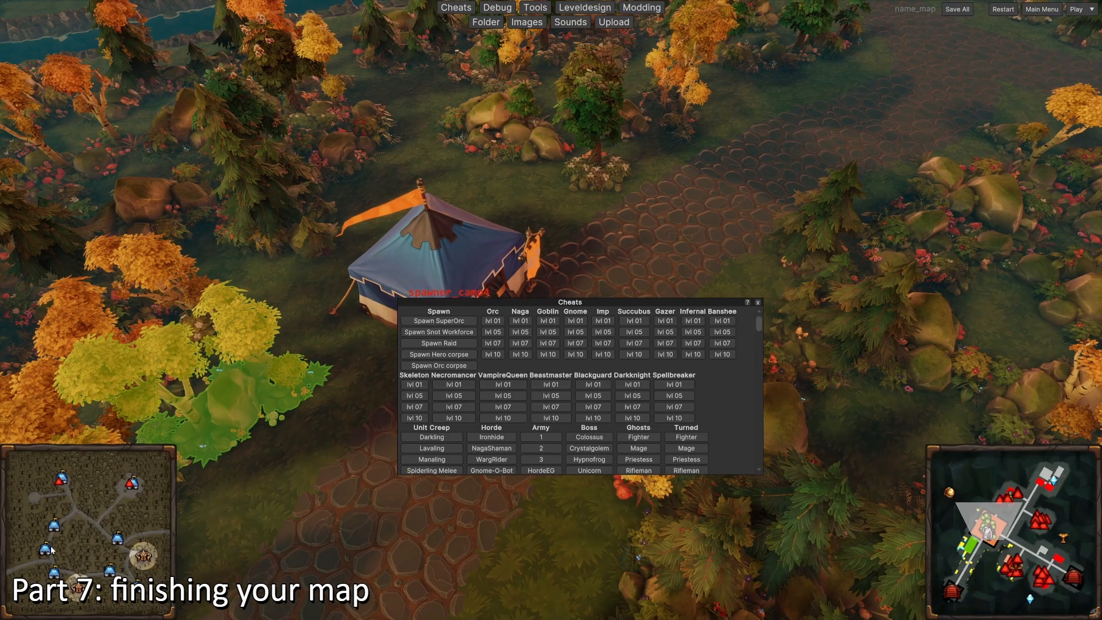
pyautogui.click(51, 546)
pyautogui.press('w')
pyautogui.press('d')
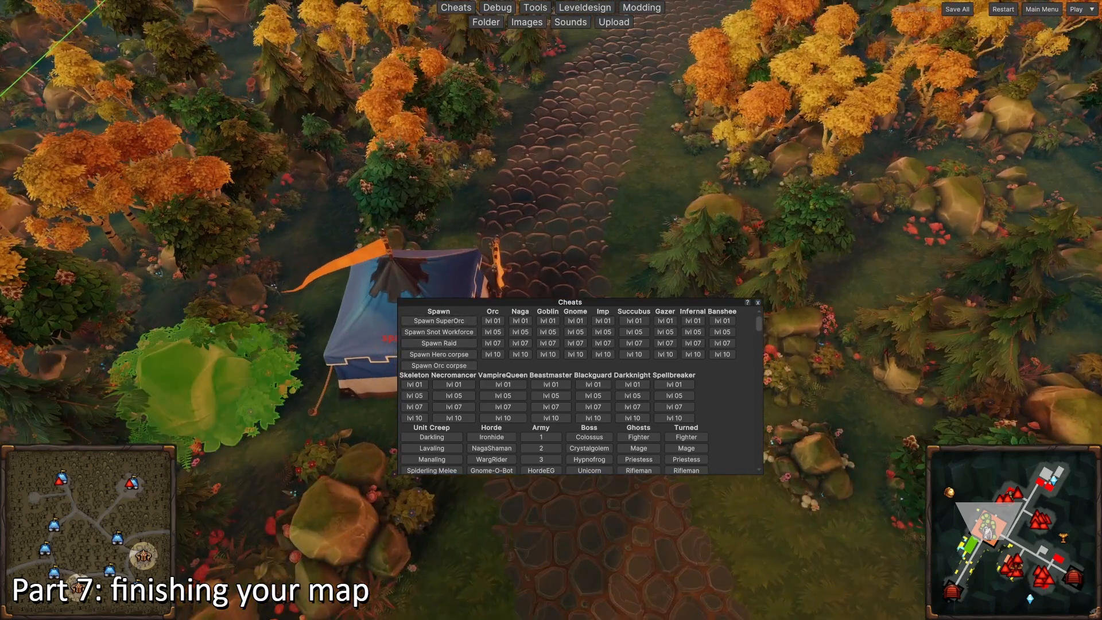
# Spawn SuperOrcs at the remaining hero camps in the southern and central overworld, including spawner_camp3 and spawner_camp5
pyautogui.click(55, 571)
pyautogui.press('w')
pyautogui.press('d')
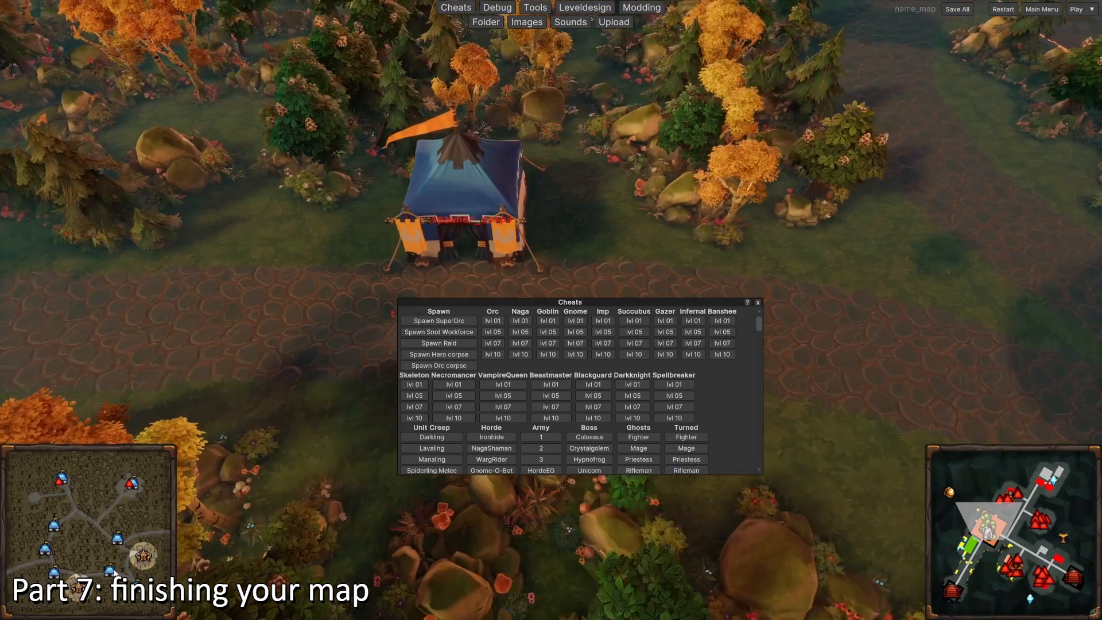
pyautogui.press('w')
pyautogui.press('a')
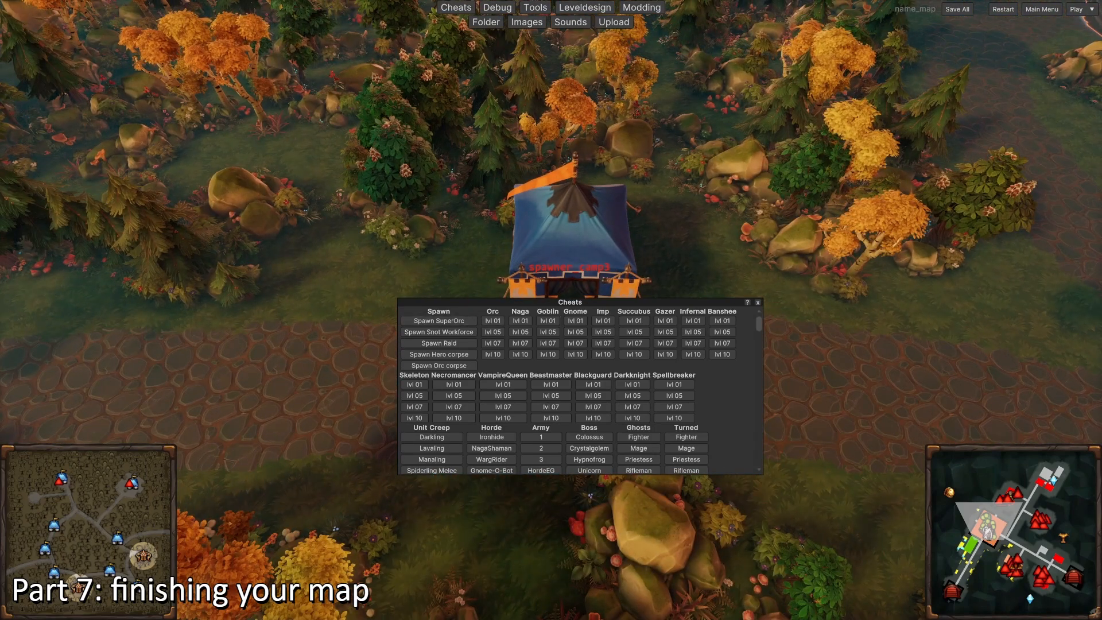
pyautogui.click(138, 587)
pyautogui.press('a')
pyautogui.press('s')
pyautogui.click(122, 550)
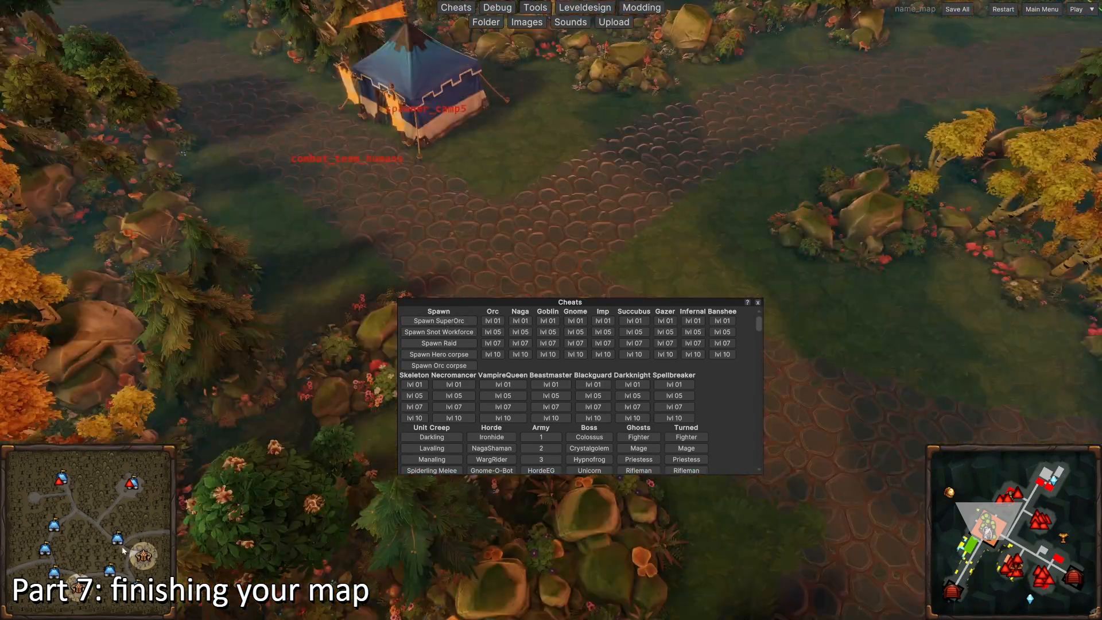
pyautogui.press('w')
pyautogui.press('a')
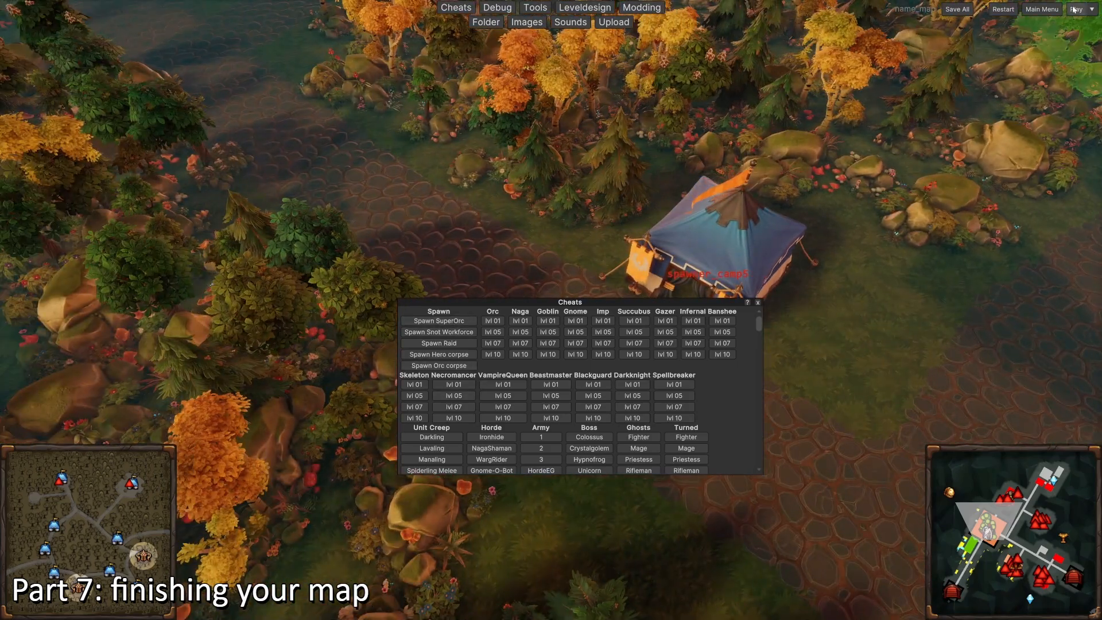
# Start playing the map and watch the spawned orcs attack the hero camps in the southern overworld
pyautogui.click(1073, 9)
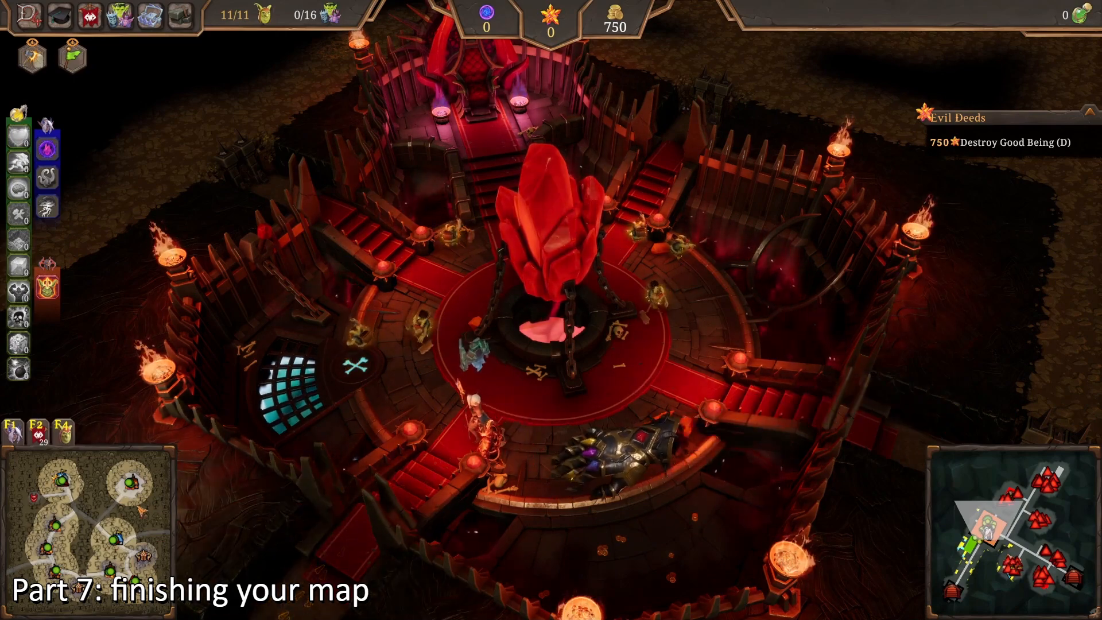
pyautogui.click(134, 584)
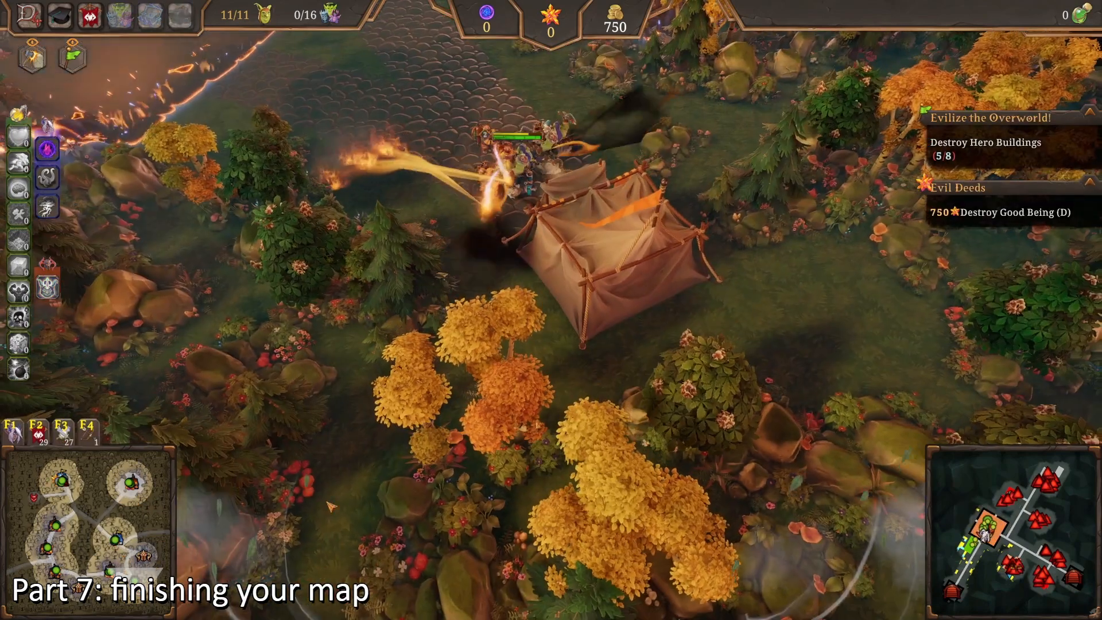
pyautogui.press('w')
pyautogui.scroll(2, 645, 202)
pyautogui.press('a')
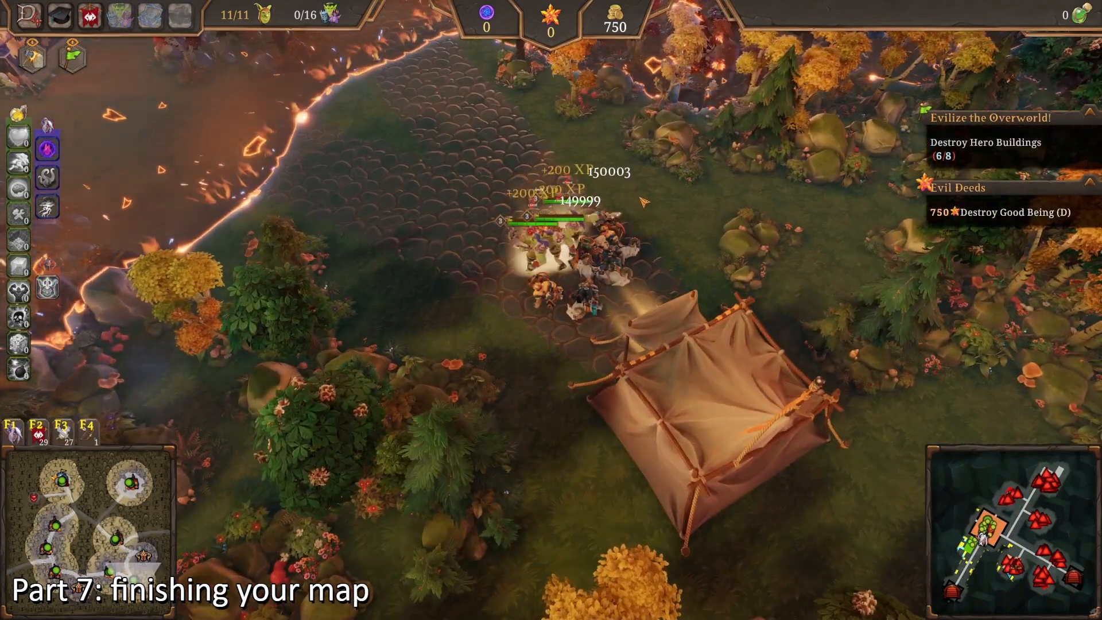